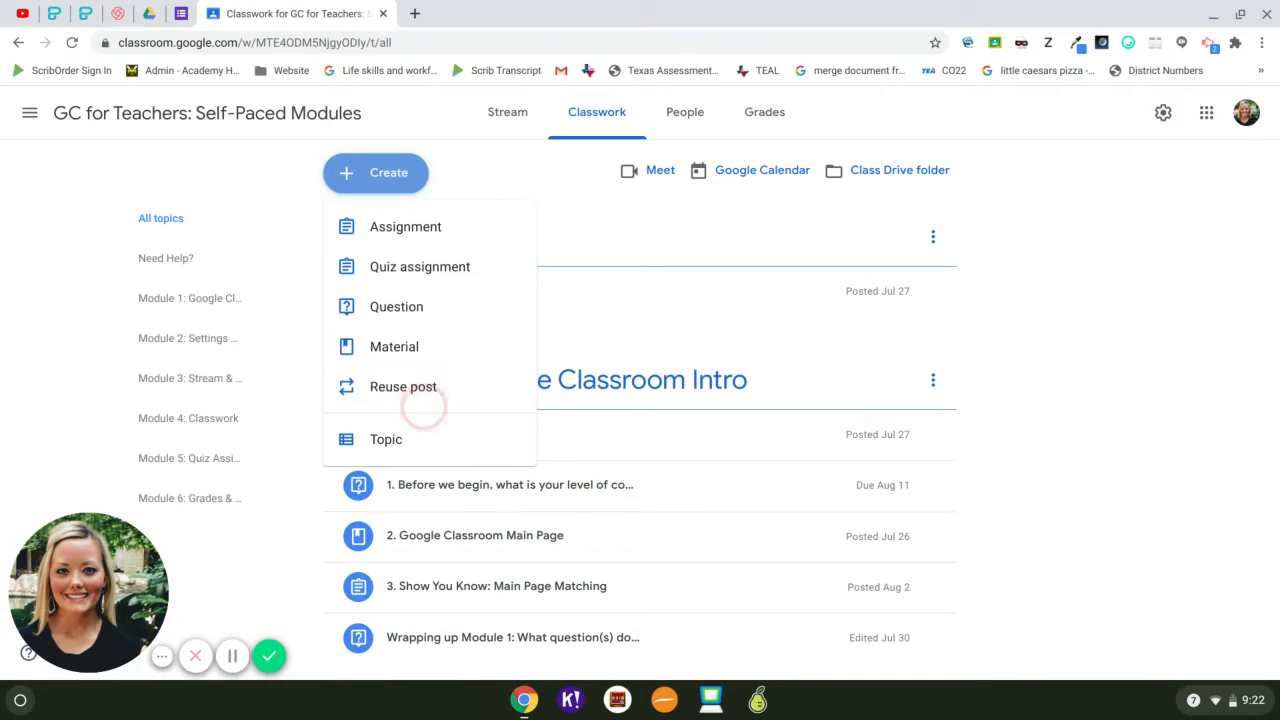
Step: Add a new classwork topic named "Test Review"
{"action": "left_click", "coordinate": [415, 449]}
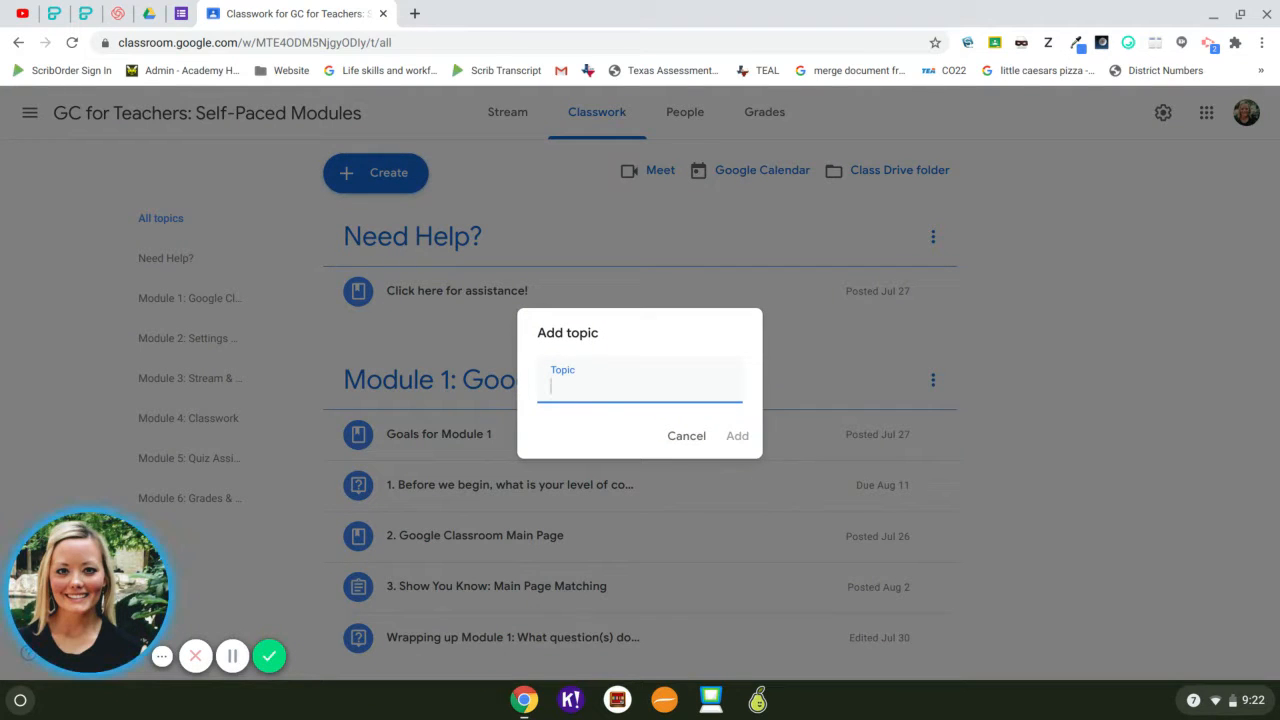
{"action": "type", "text": "Test Review"}
{"action": "left_click", "coordinate": [735, 437]}
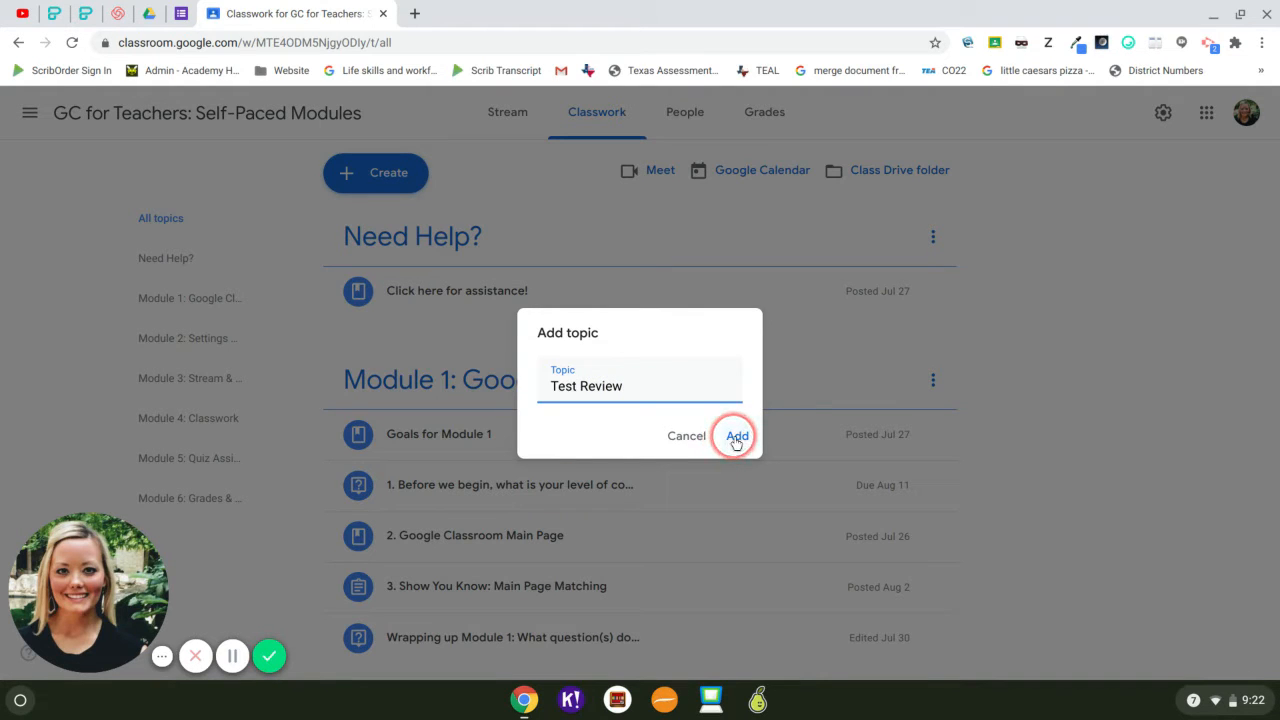
{"action": "left_click", "coordinate": [582, 386]}
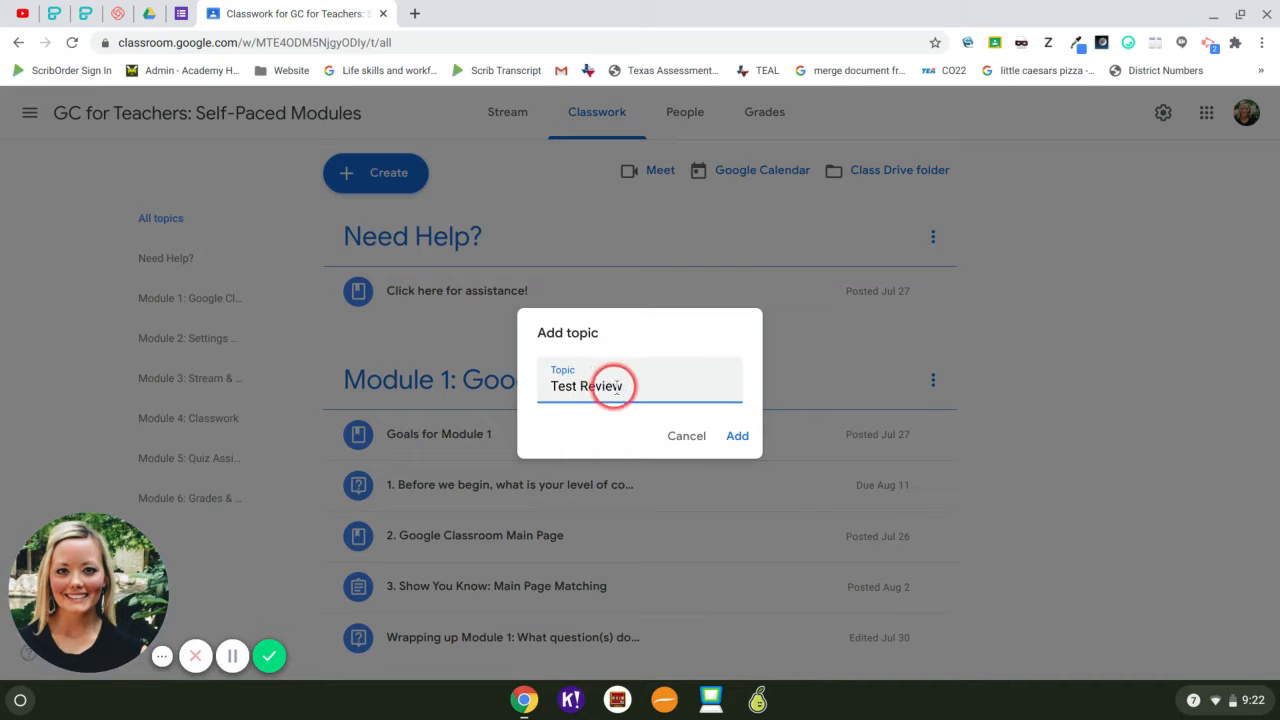
{"action": "left_click", "coordinate": [741, 438]}
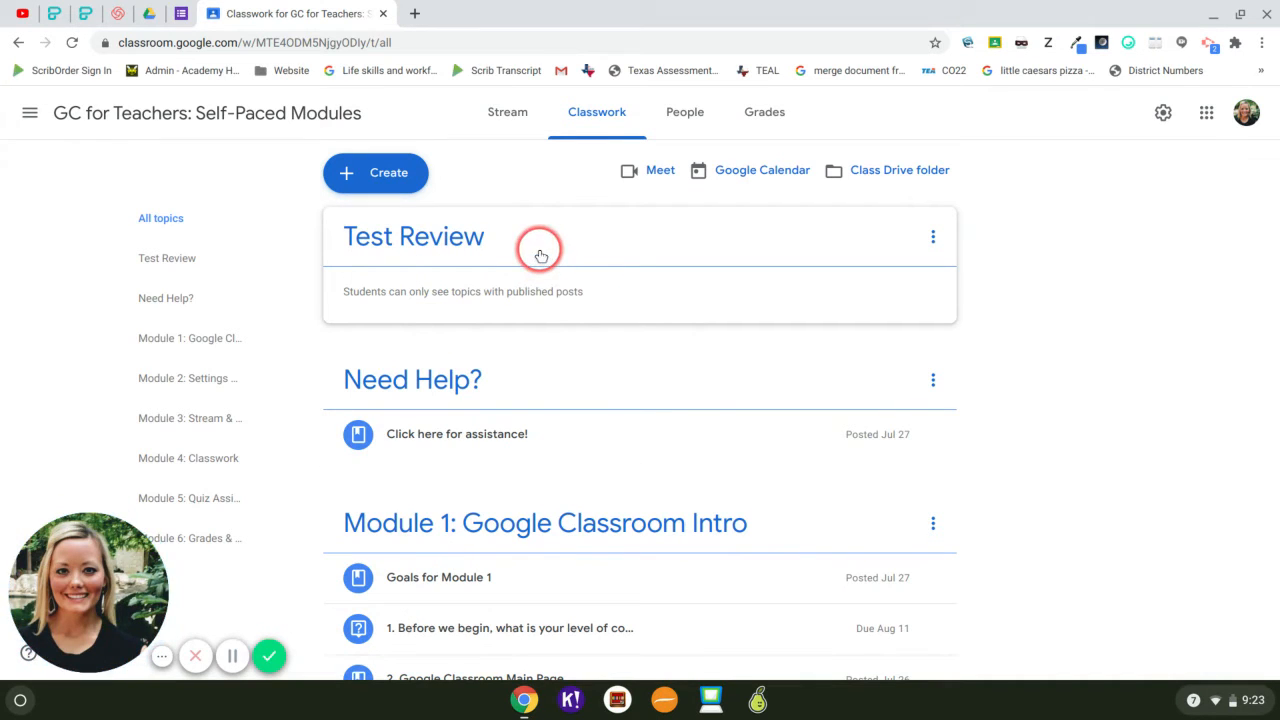
{"action": "mouse_move", "coordinate": [538, 252]}
{"action": "left_mouse_down"}
{"action": "mouse_move", "coordinate": [545, 463]}
{"action": "mouse_move", "coordinate": [547, 260]}
{"action": "left_mouse_up"}
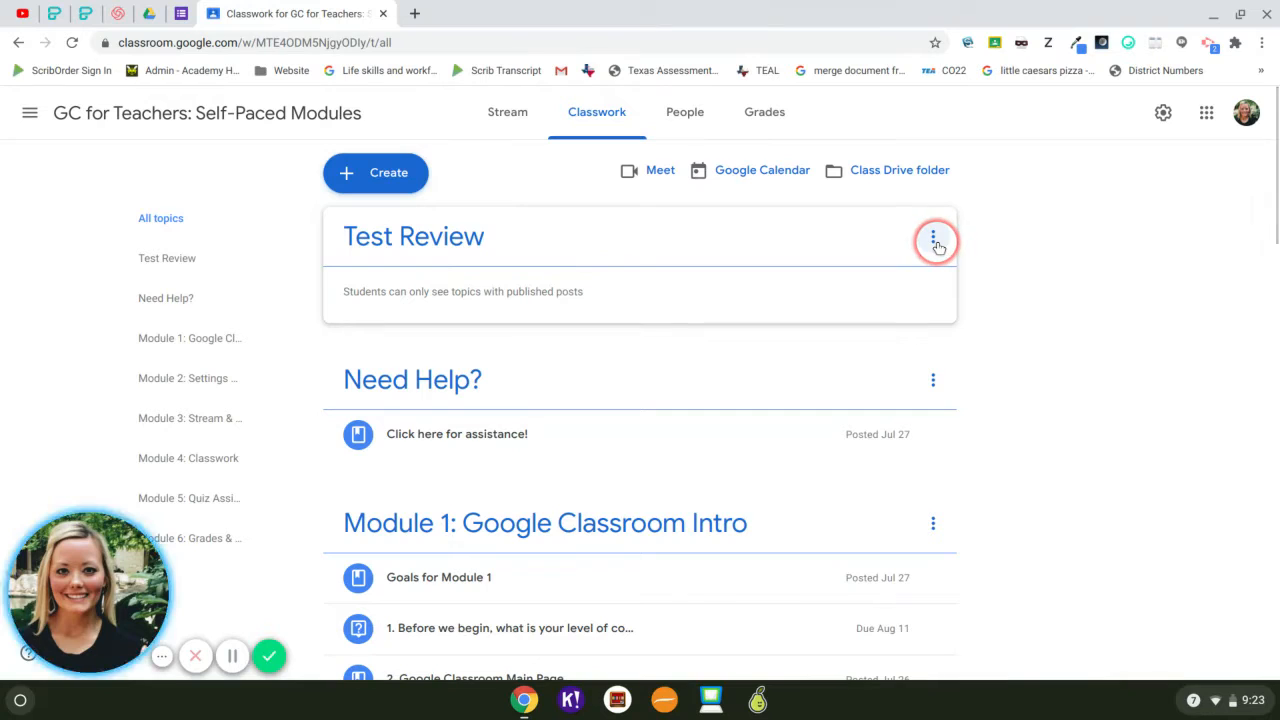
{"action": "left_click", "coordinate": [935, 241]}
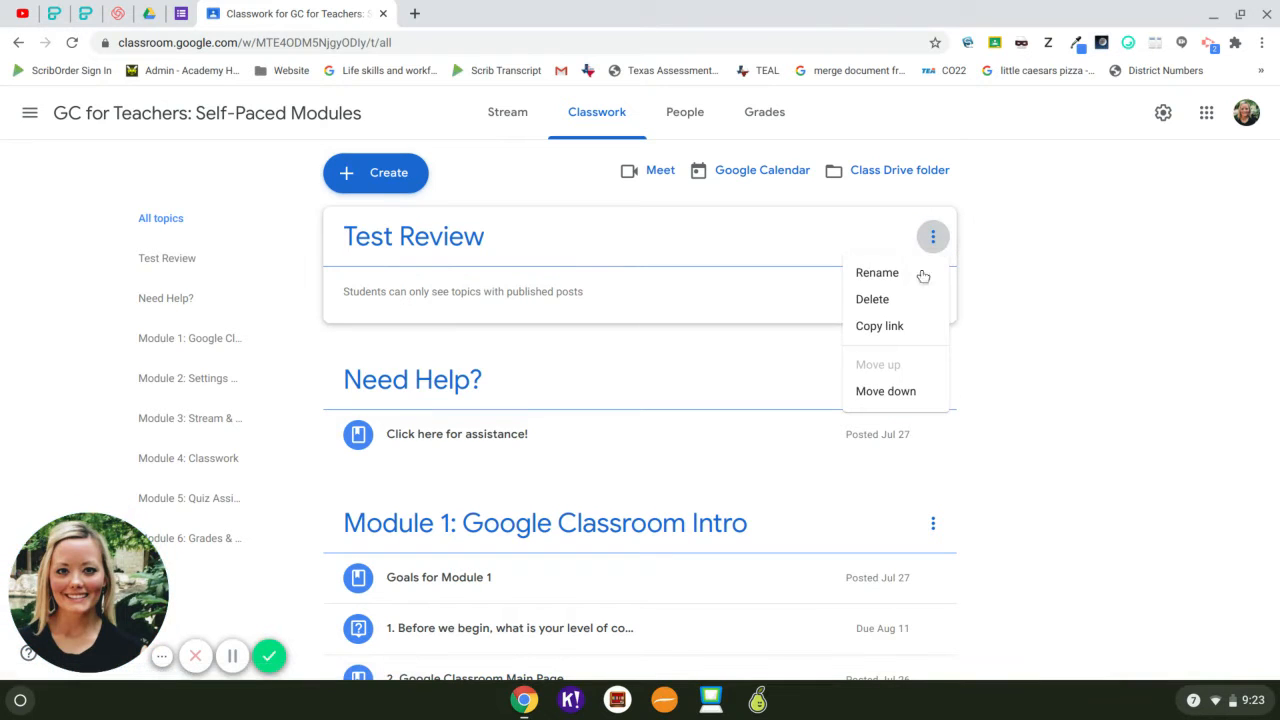
{"action": "left_click", "coordinate": [891, 389]}
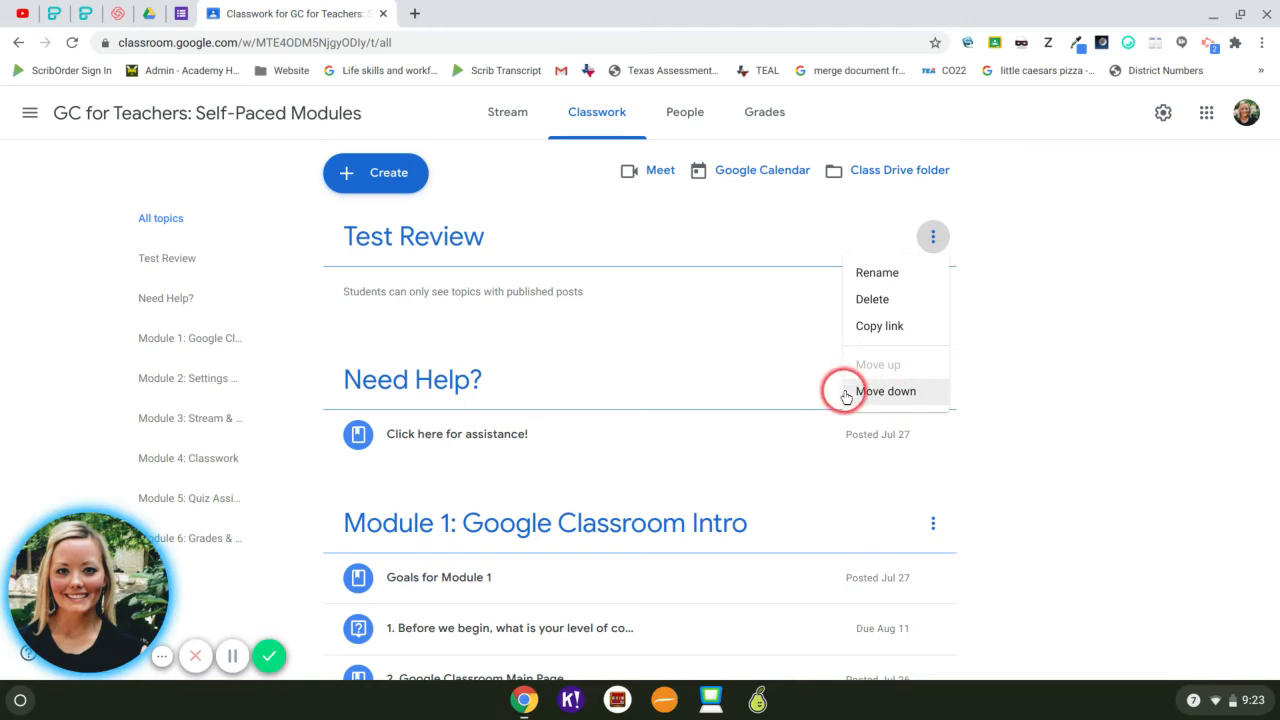
{"action": "left_click", "coordinate": [624, 237]}
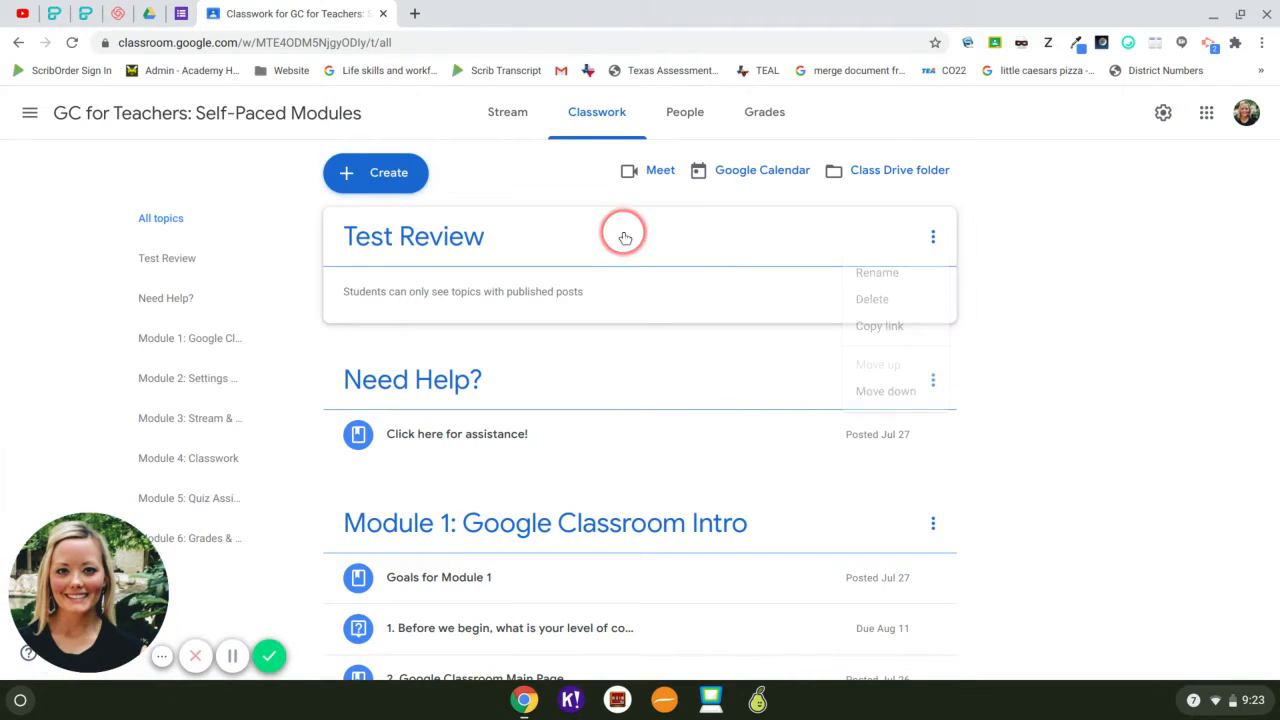
Step: Start a new Material post in the classwork and title it "Demo 1"
{"action": "left_click", "coordinate": [378, 172]}
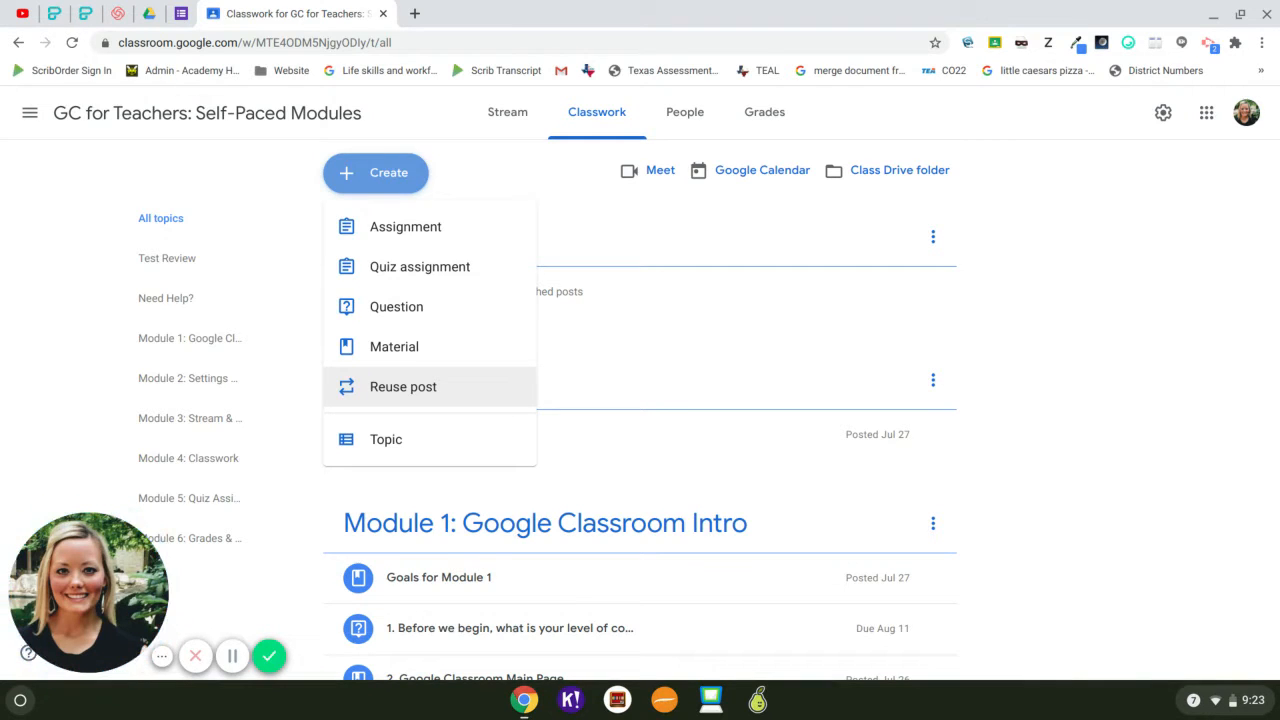
{"action": "left_click", "coordinate": [423, 389]}
{"action": "left_click", "coordinate": [405, 350]}
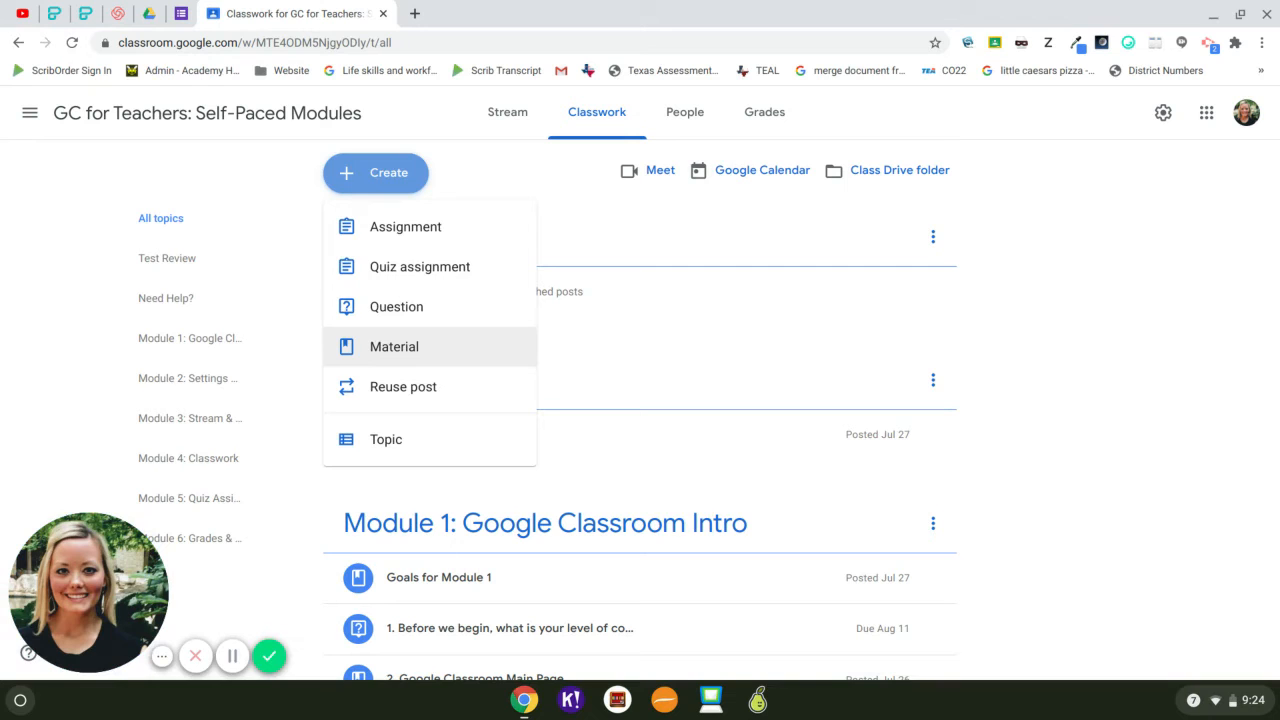
{"action": "left_click", "coordinate": [393, 350]}
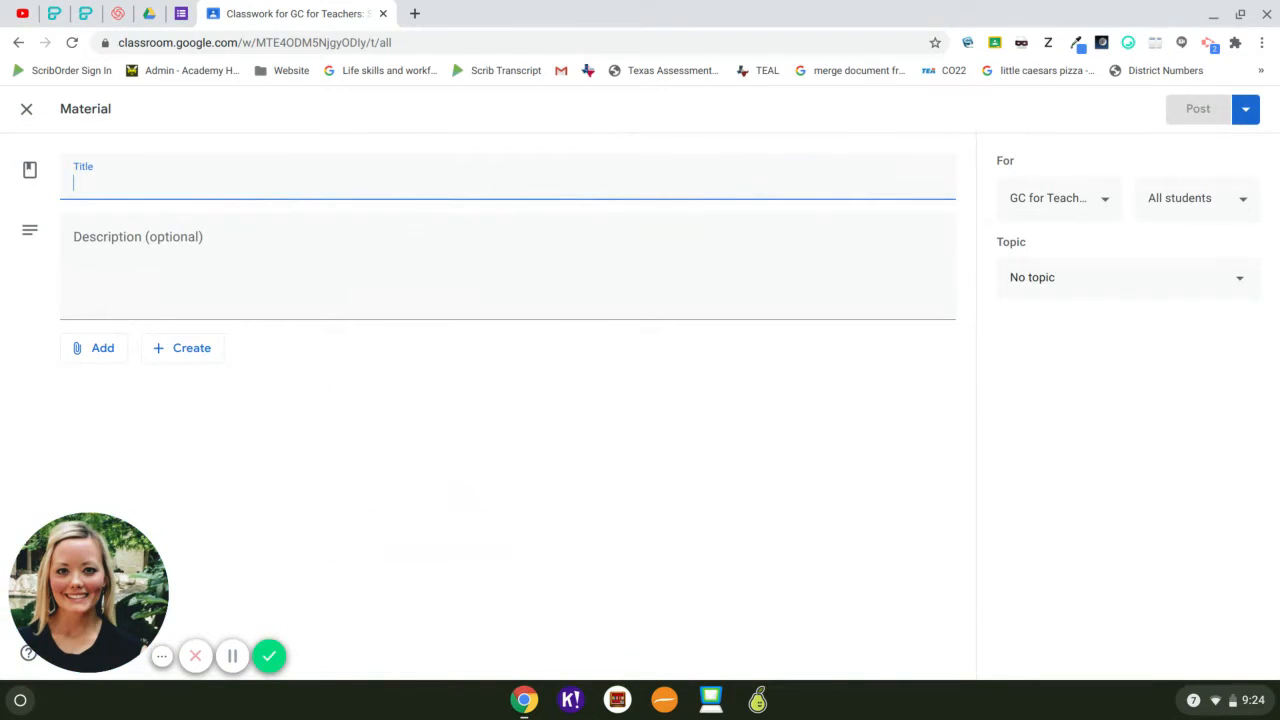
{"action": "type", "text": "Demo"}
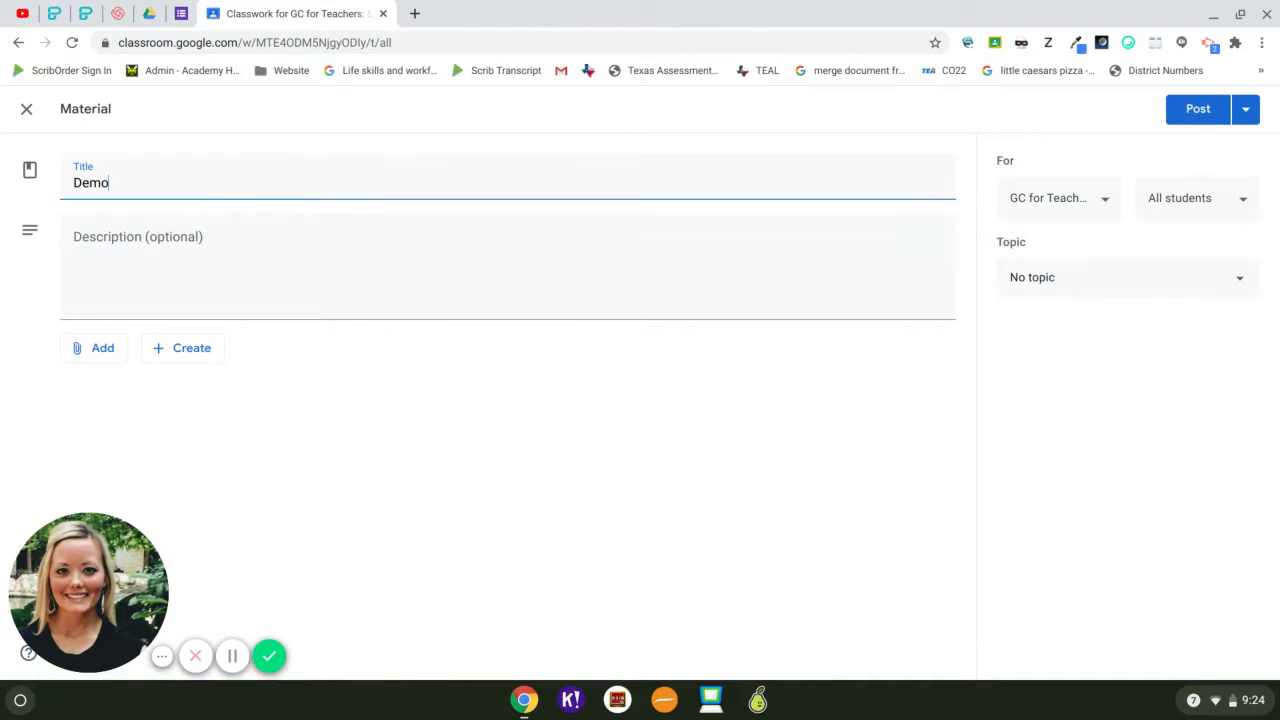
{"action": "type", "text": " 1"}
{"action": "left_click", "coordinate": [108, 350]}
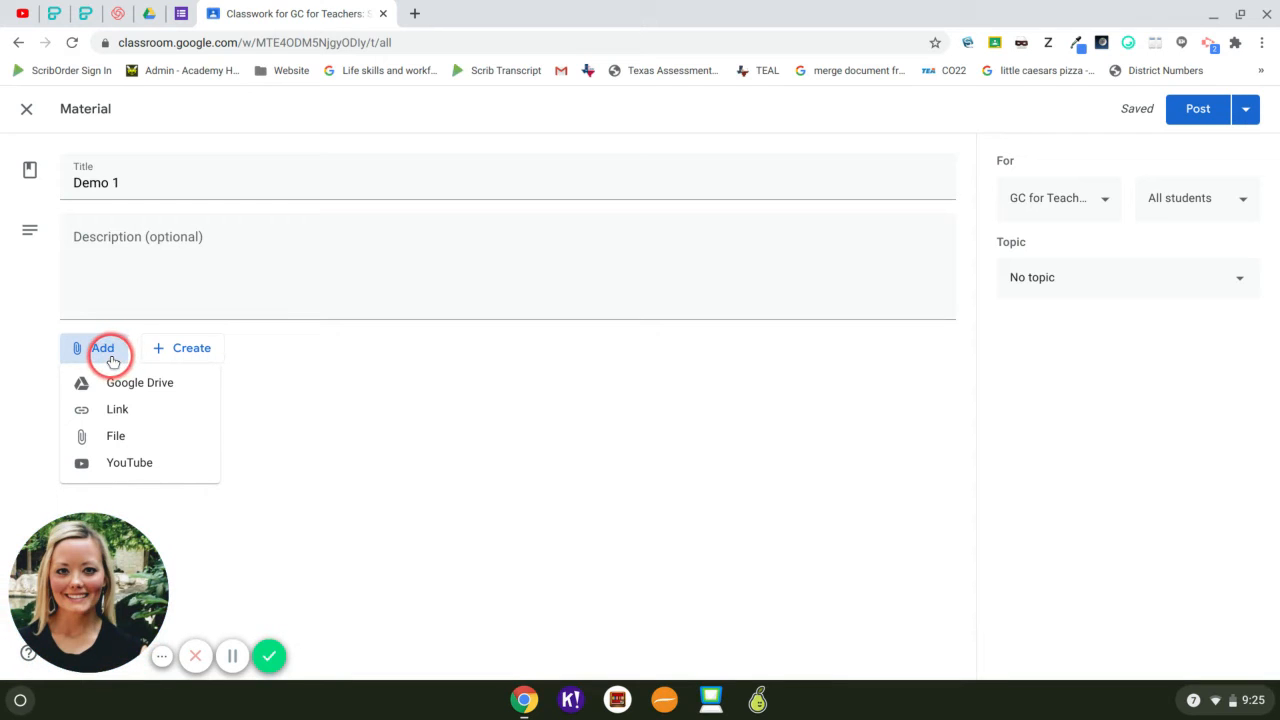
{"action": "left_click", "coordinate": [187, 358]}
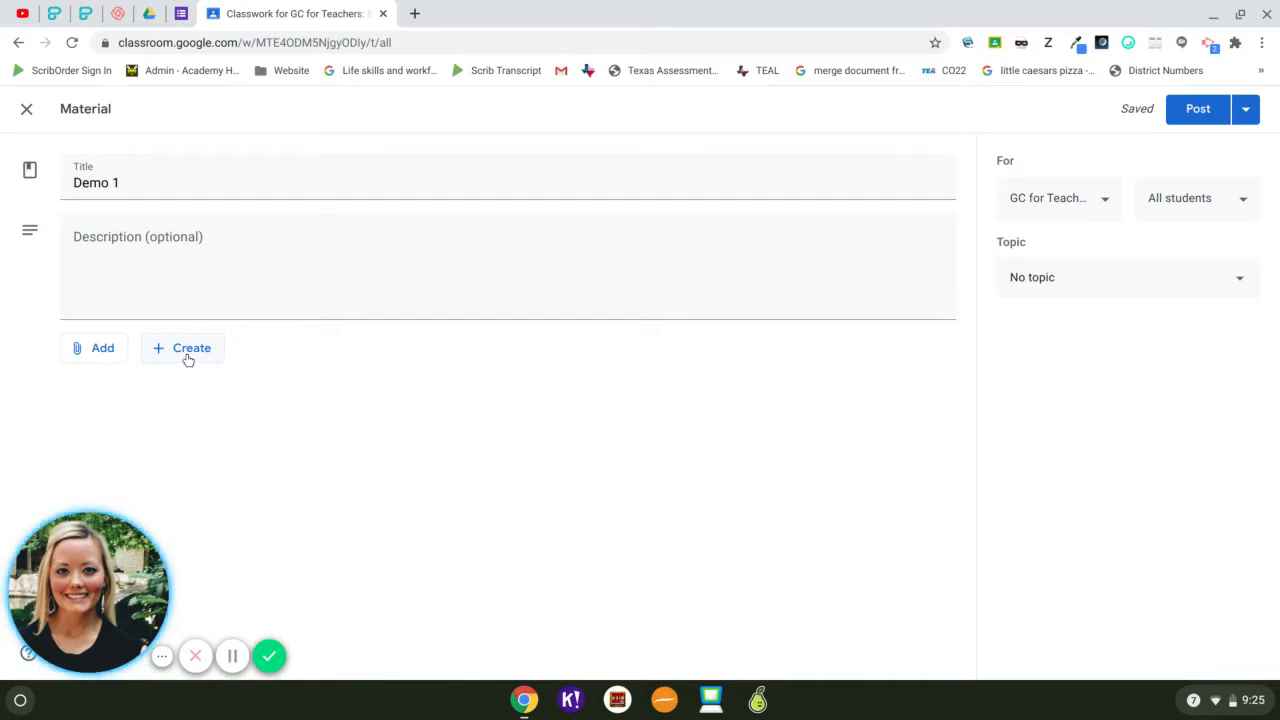
{"action": "left_click", "coordinate": [190, 352]}
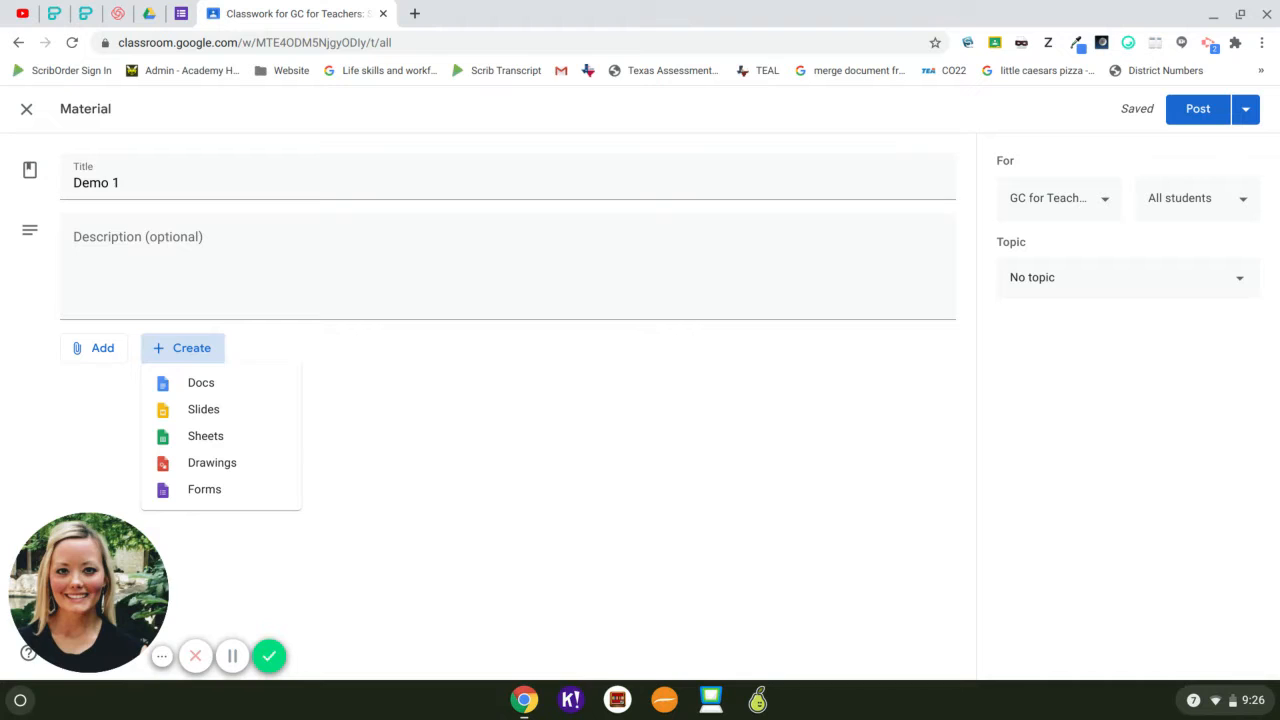
Step: Attach the recent Google Drive Slides file "Copy of Registration Floorplan August 4 & 5, 2020" to the material
{"action": "left_click", "coordinate": [112, 348]}
{"action": "left_click", "coordinate": [112, 348]}
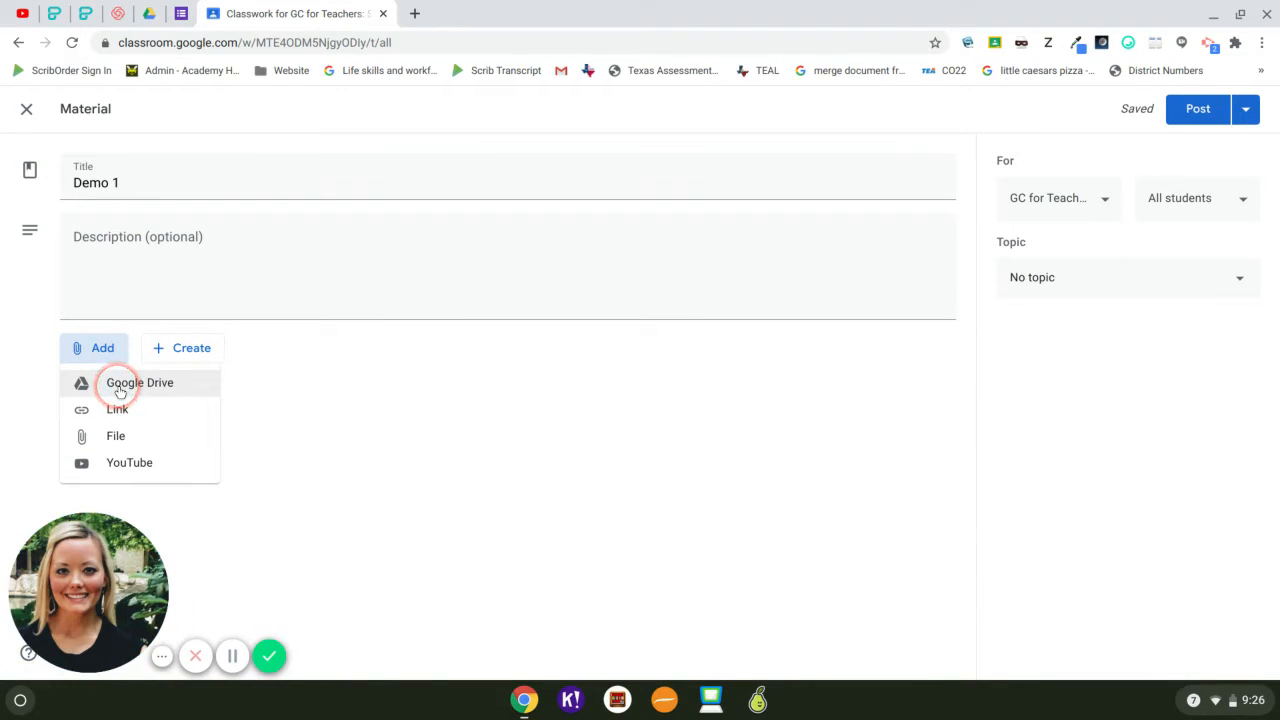
{"action": "left_click", "coordinate": [120, 390]}
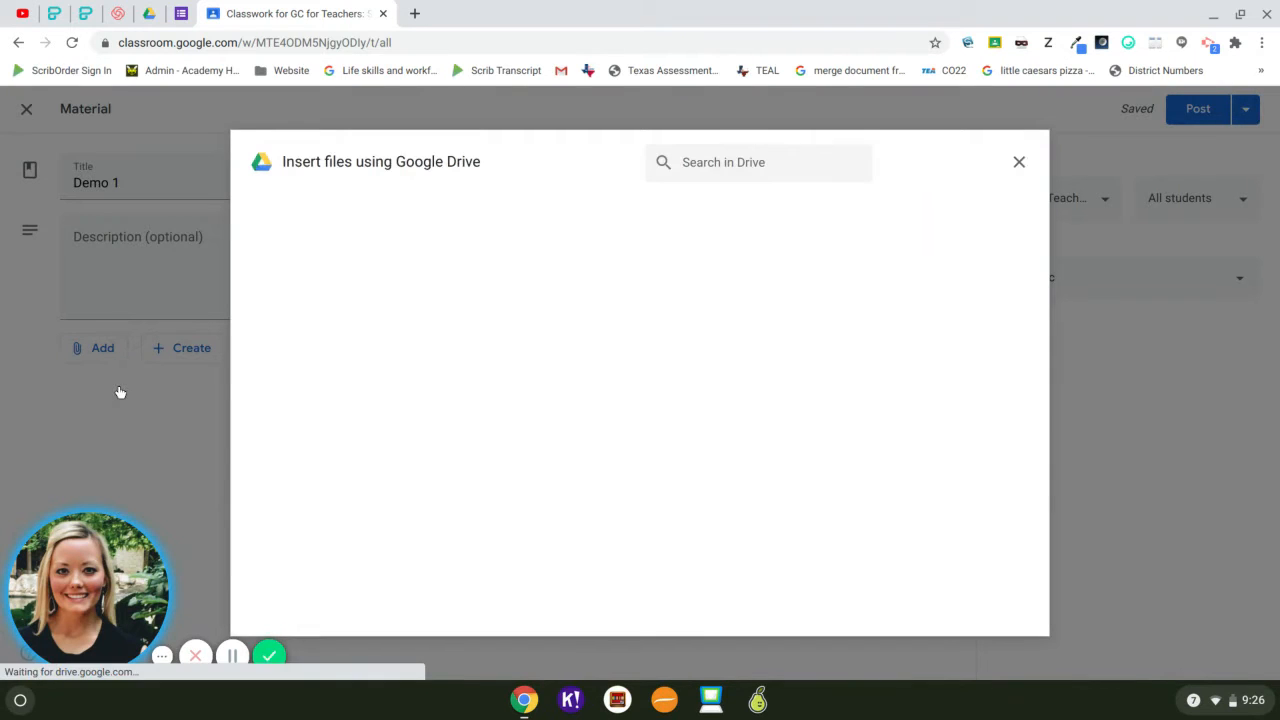
{"action": "left_click", "coordinate": [237, 173]}
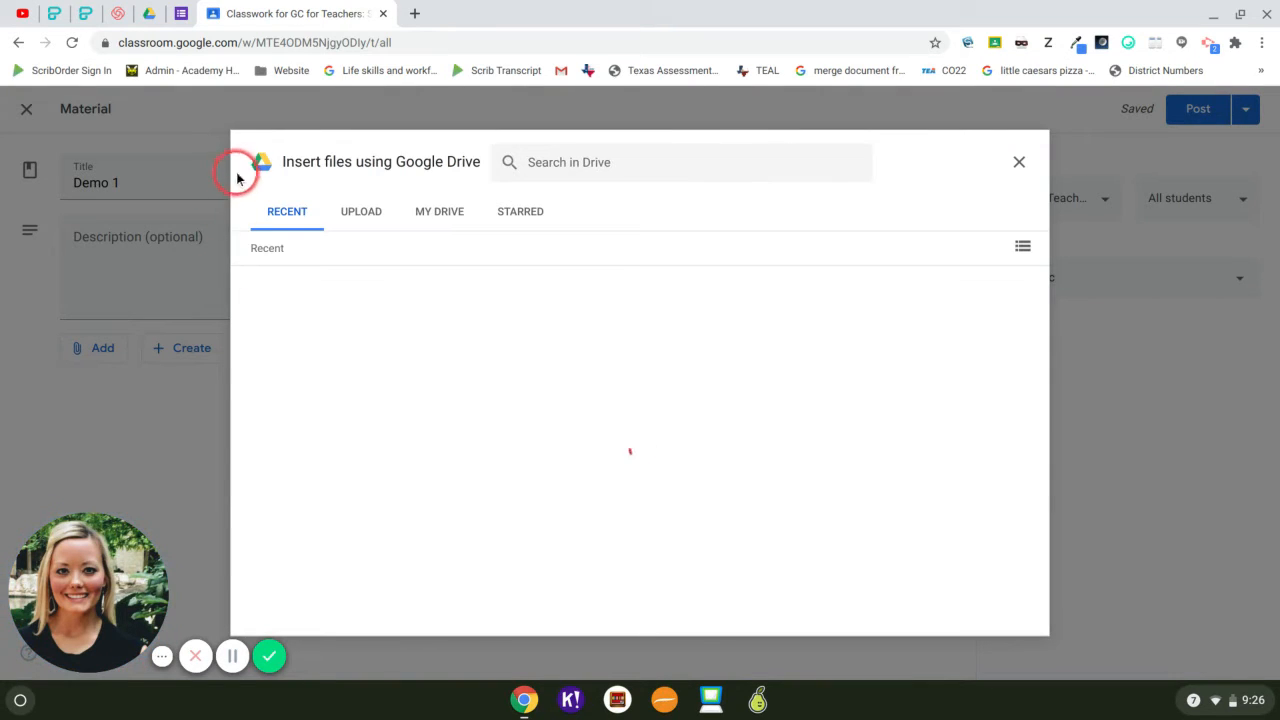
{"action": "left_click", "coordinate": [288, 218]}
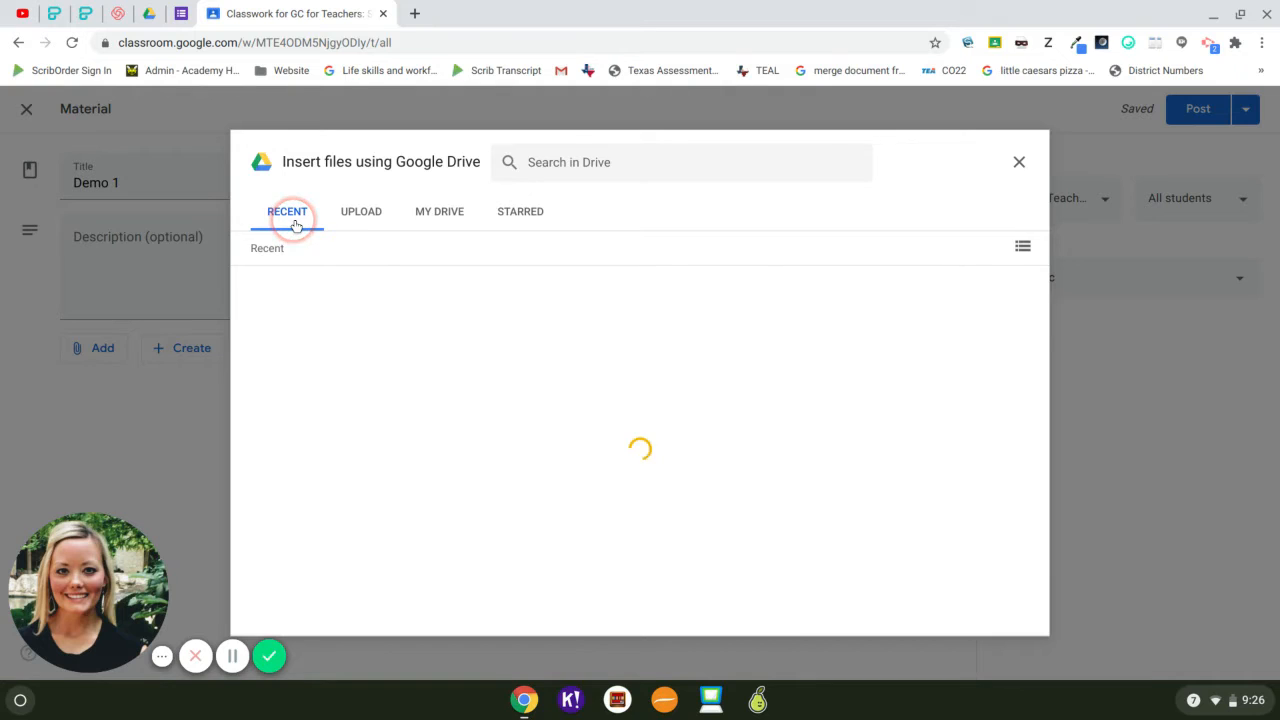
{"action": "left_click", "coordinate": [362, 215]}
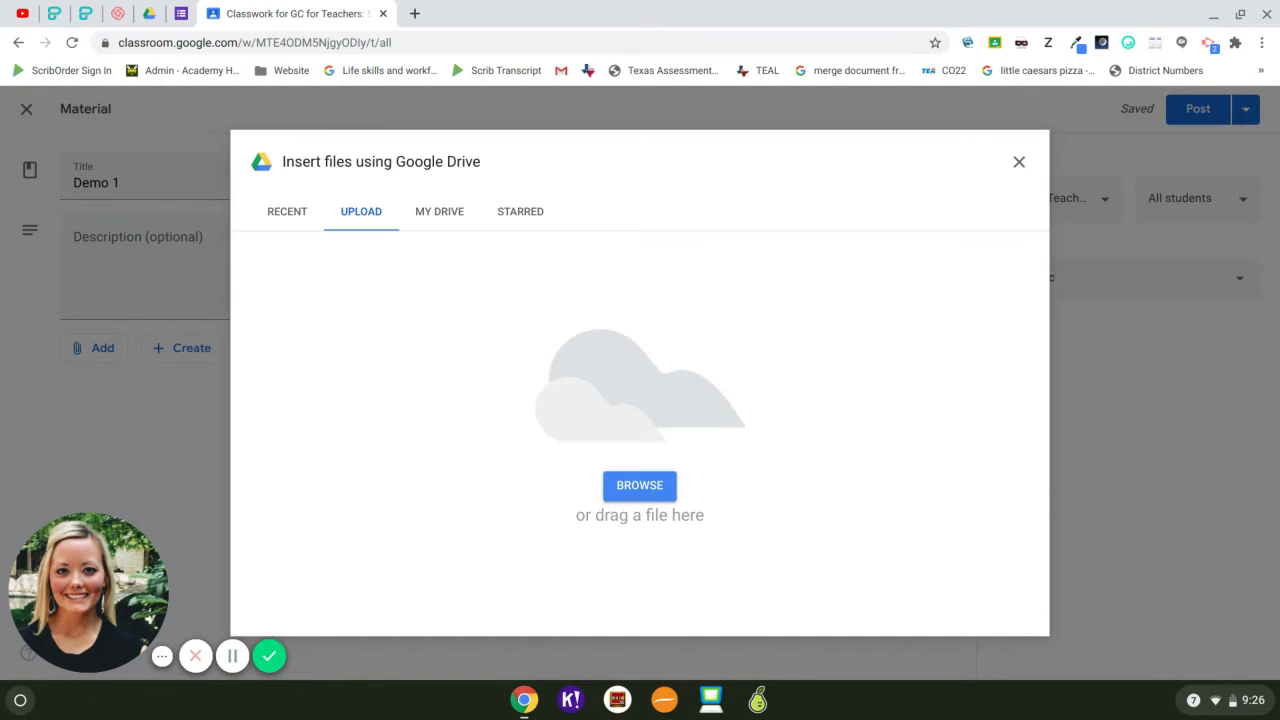
{"action": "left_click", "coordinate": [439, 211]}
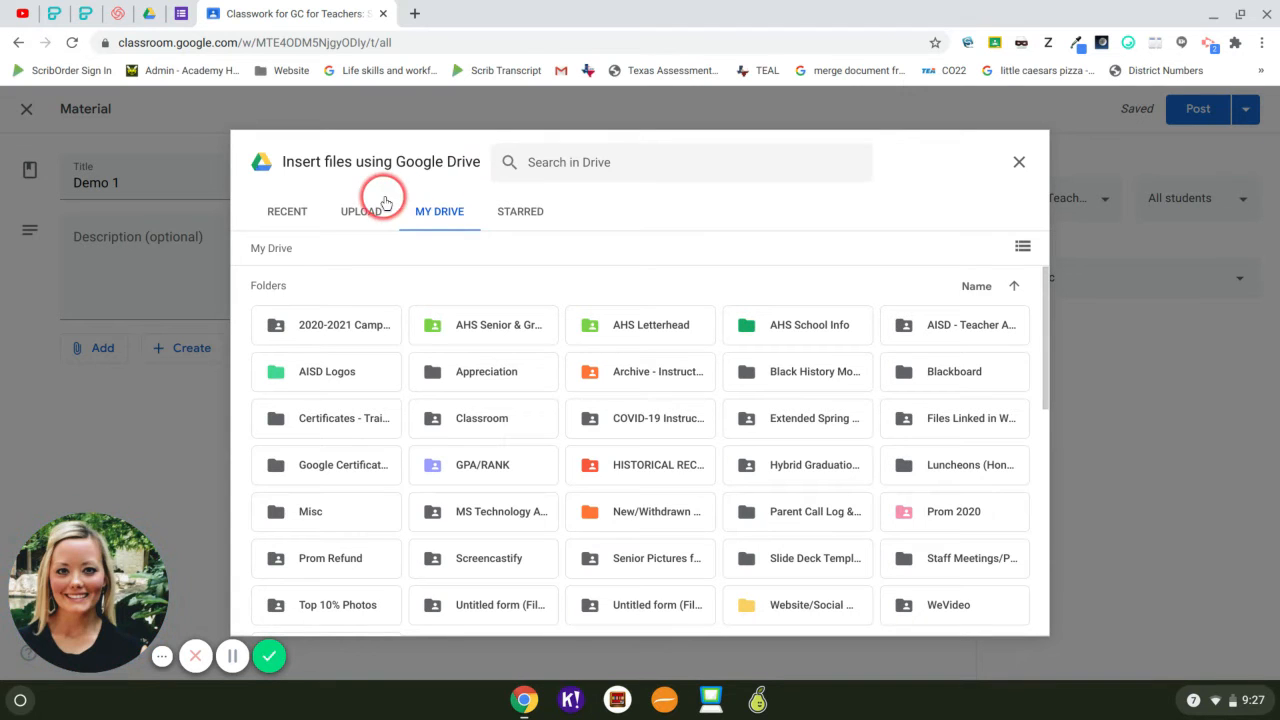
{"action": "left_click", "coordinate": [305, 217]}
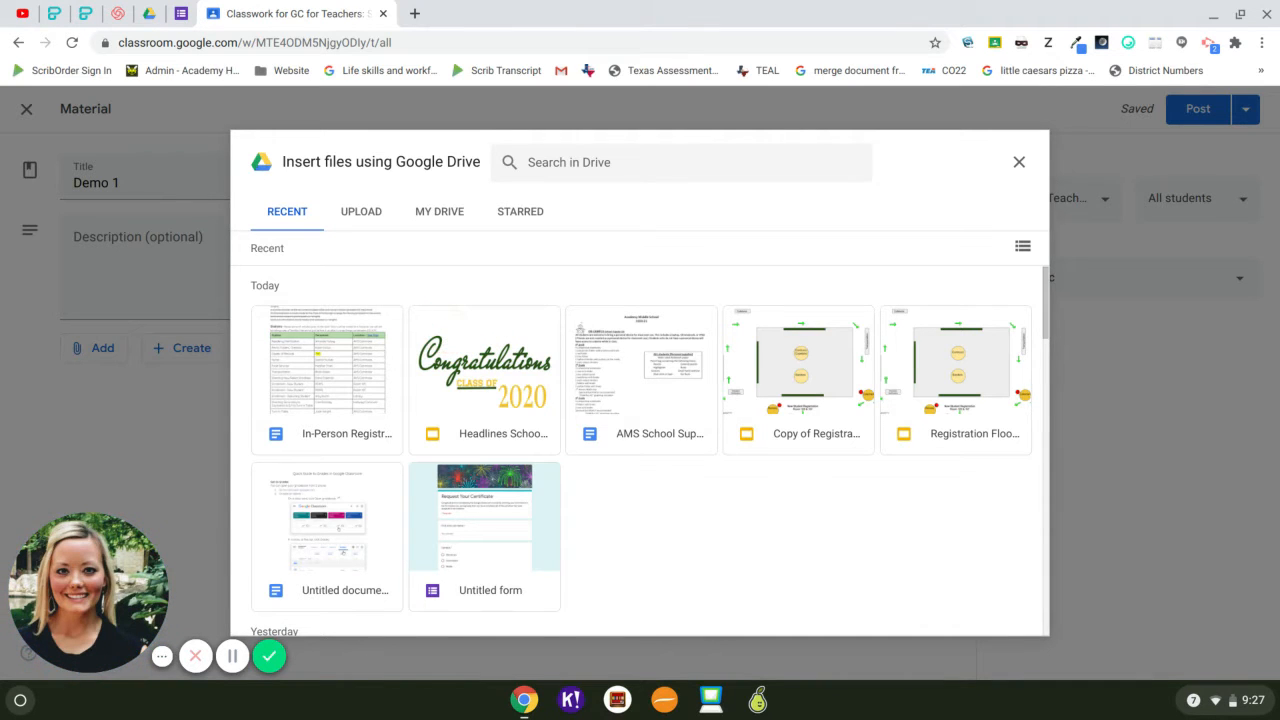
{"action": "scroll", "coordinate": [640, 450], "scroll_direction": "down", "scroll_amount": 3}
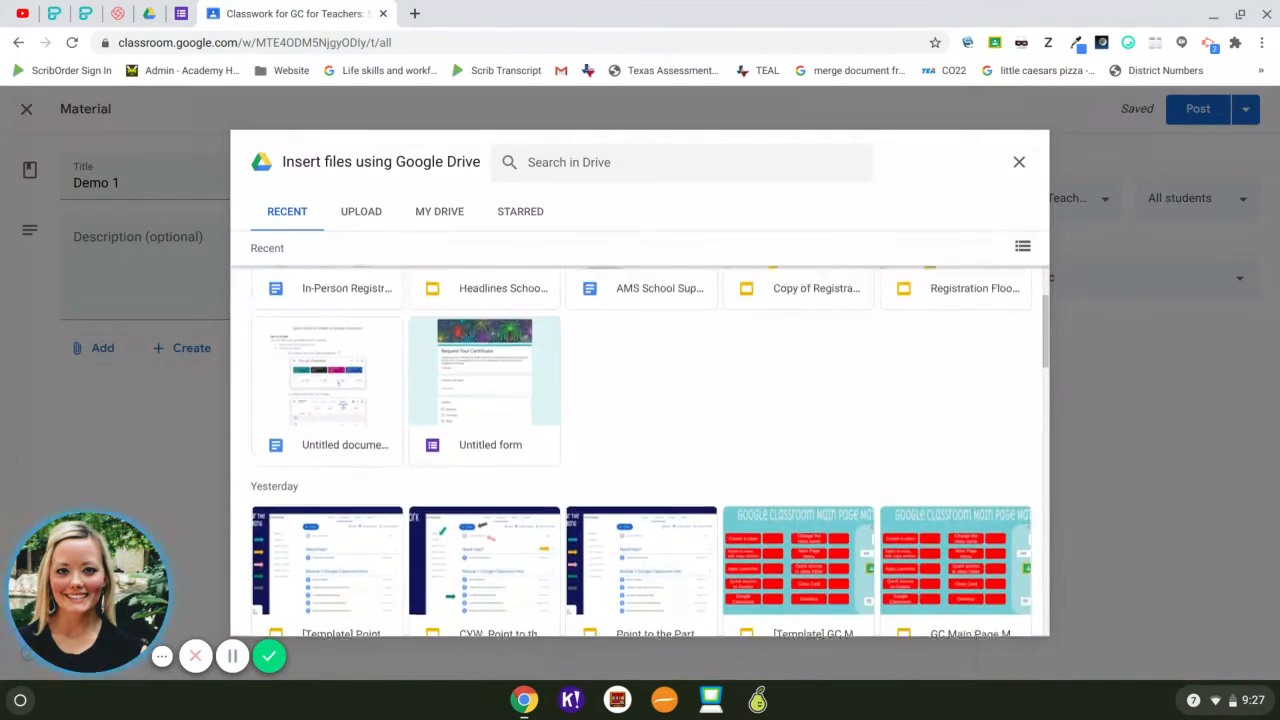
{"action": "scroll", "coordinate": [640, 450], "scroll_direction": "up", "scroll_amount": 2}
{"action": "scroll", "coordinate": [640, 450], "scroll_direction": "up", "scroll_amount": 1}
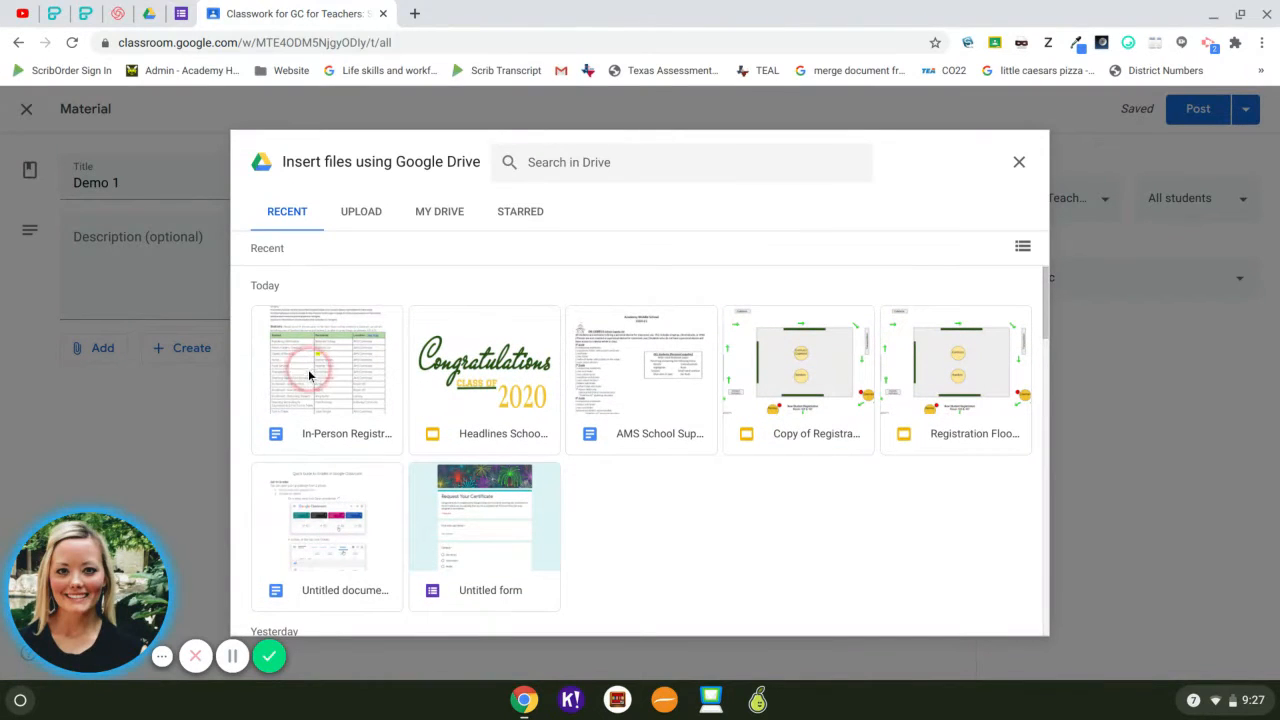
{"action": "left_click", "coordinate": [789, 441]}
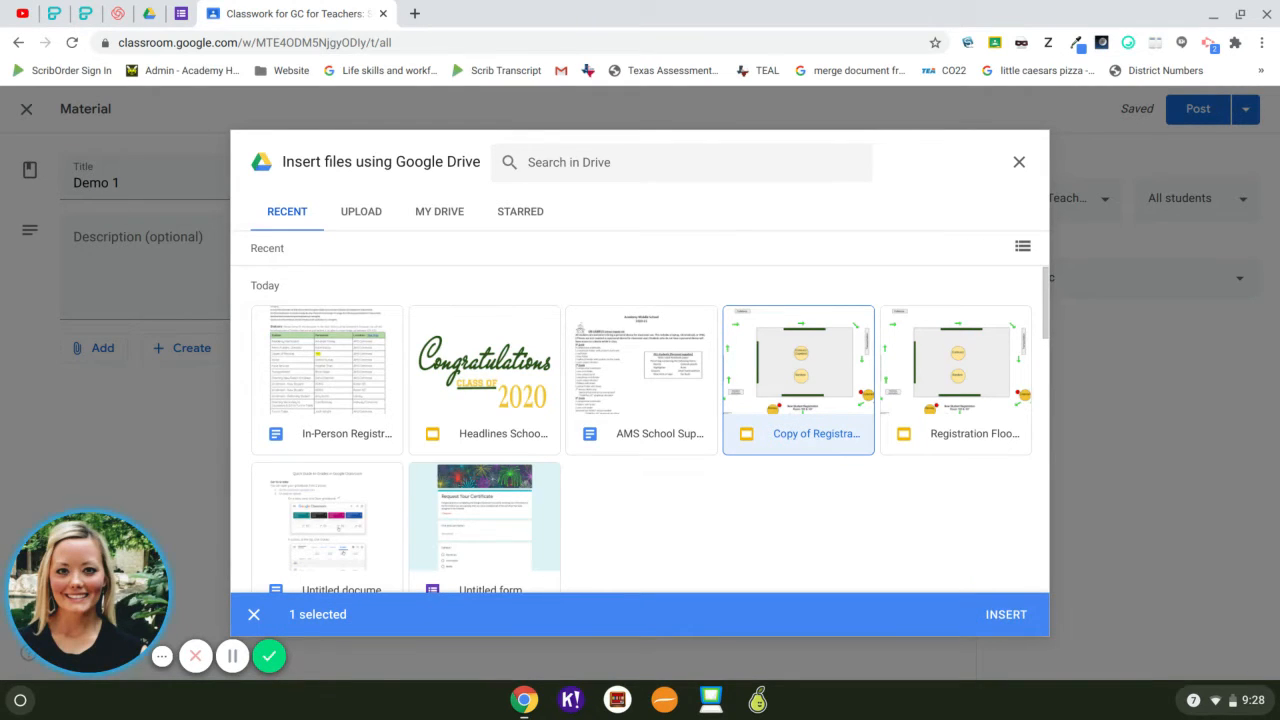
{"action": "left_click", "coordinate": [1005, 614]}
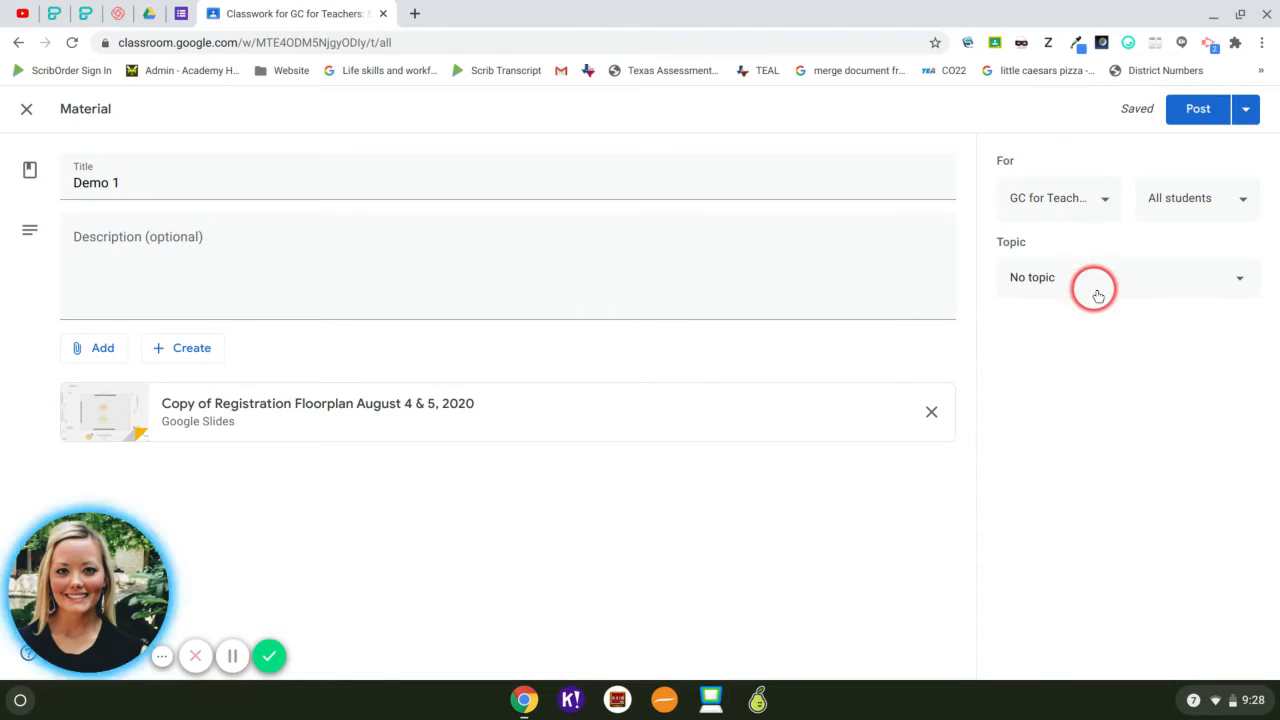
{"action": "left_click", "coordinate": [1087, 197]}
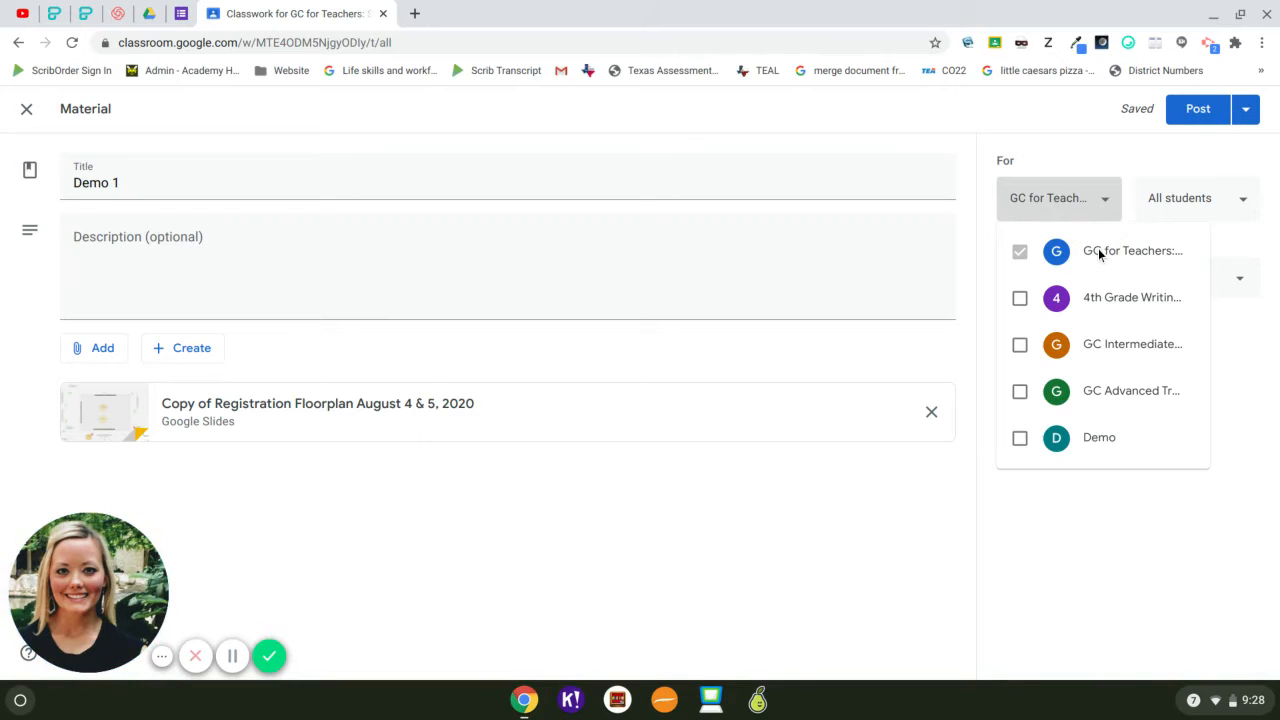
{"action": "left_click", "coordinate": [1020, 298]}
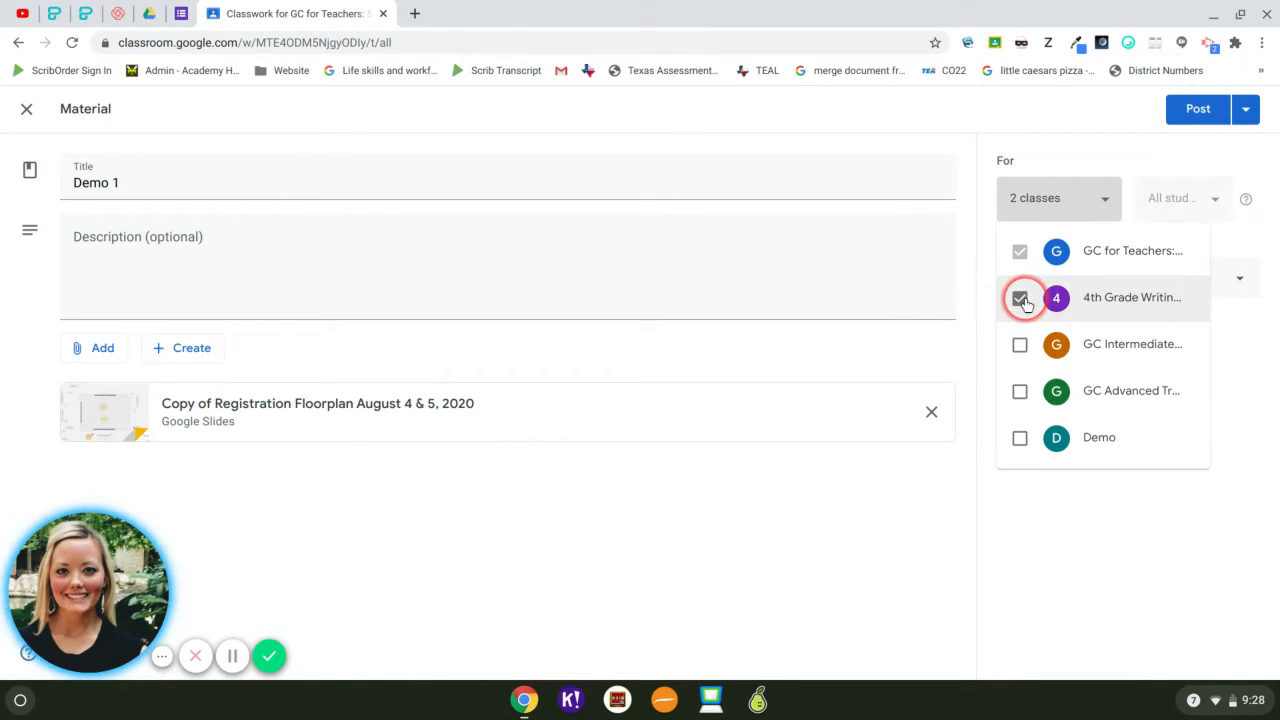
{"action": "left_click", "coordinate": [1020, 345]}
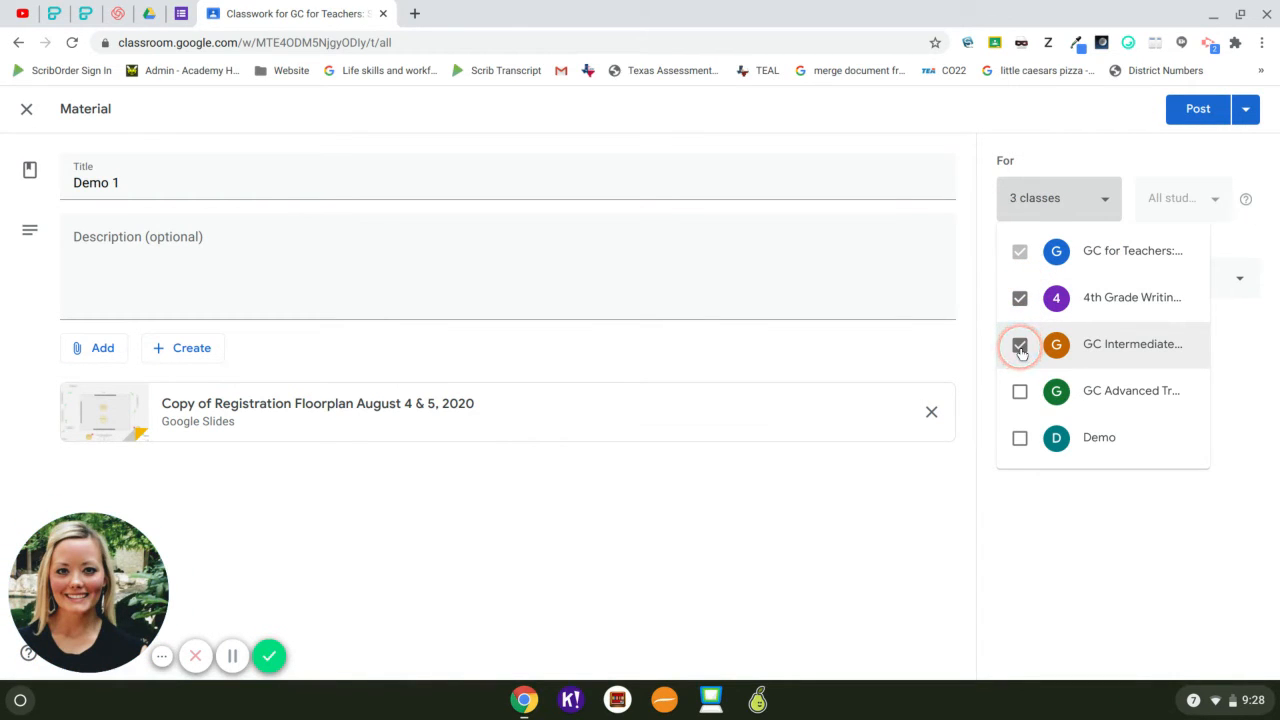
{"action": "left_click", "coordinate": [1020, 345]}
{"action": "left_click", "coordinate": [1020, 298]}
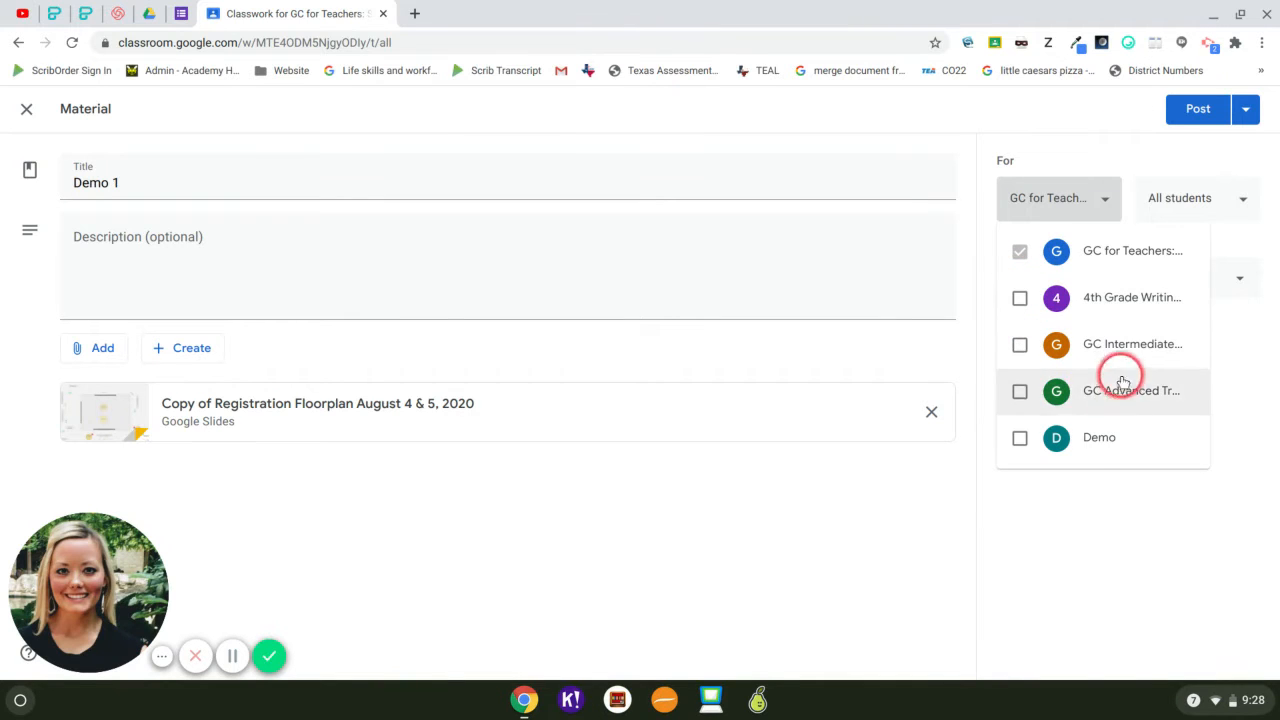
{"action": "left_click", "coordinate": [1120, 488]}
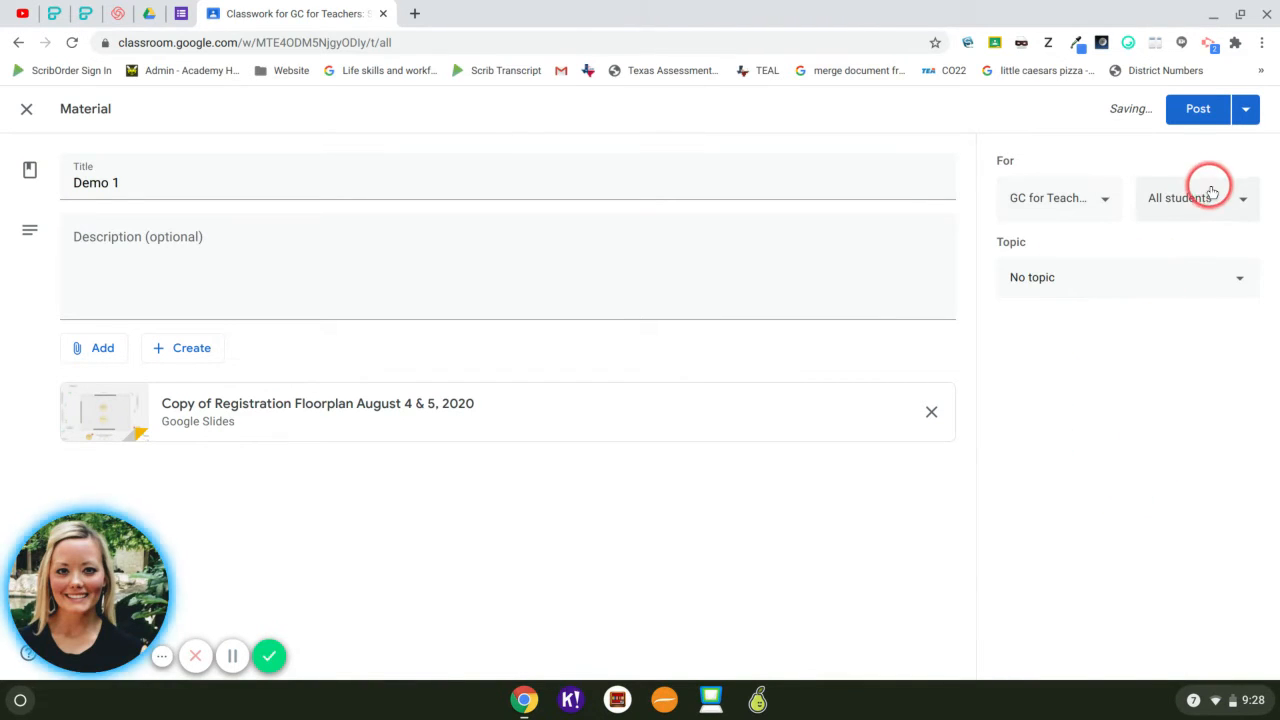
{"action": "left_click", "coordinate": [1088, 204]}
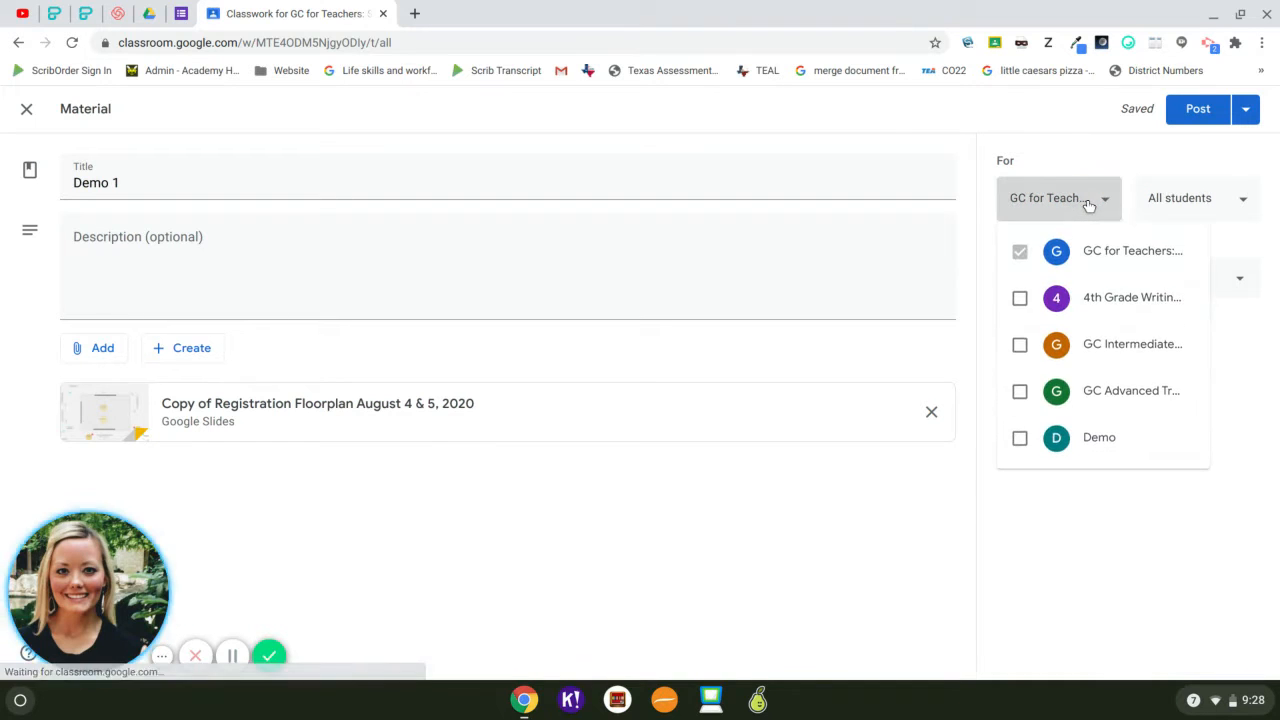
{"action": "left_click", "coordinate": [1088, 204]}
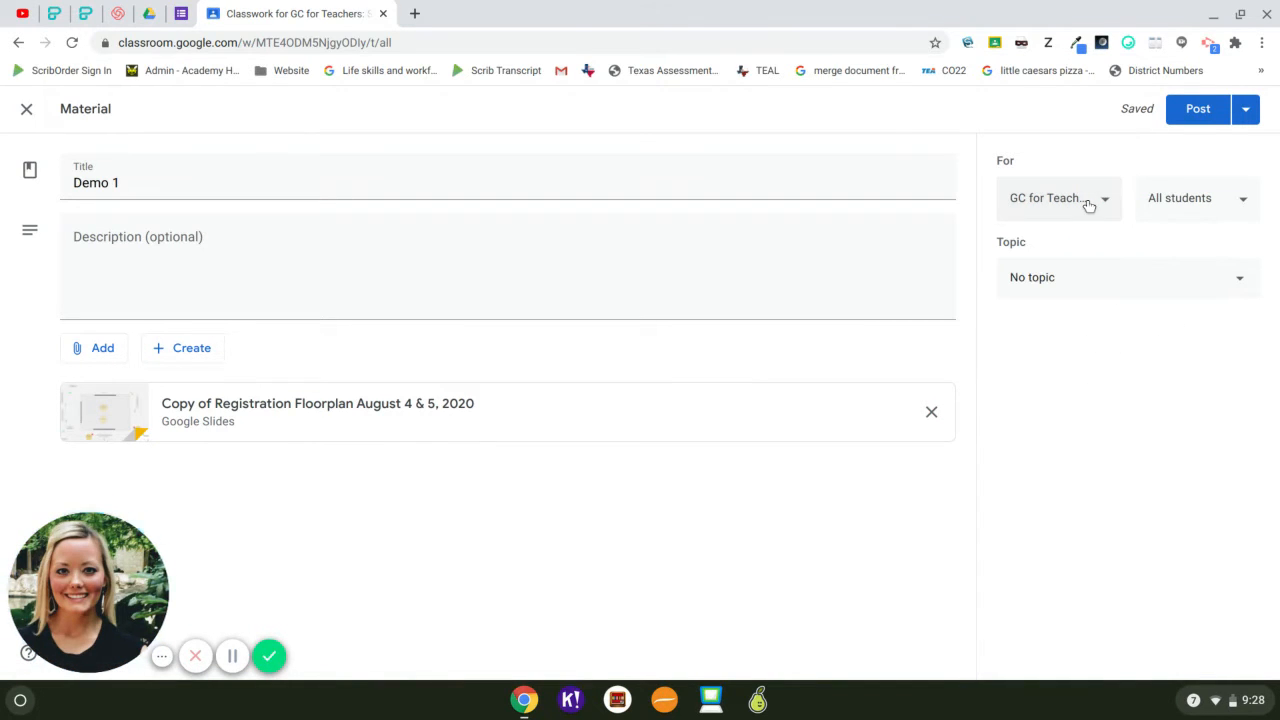
Step: Try limiting the material's recipients by excluding the second and fourth listed students, and restore the selection to all students
{"action": "left_click", "coordinate": [1185, 206]}
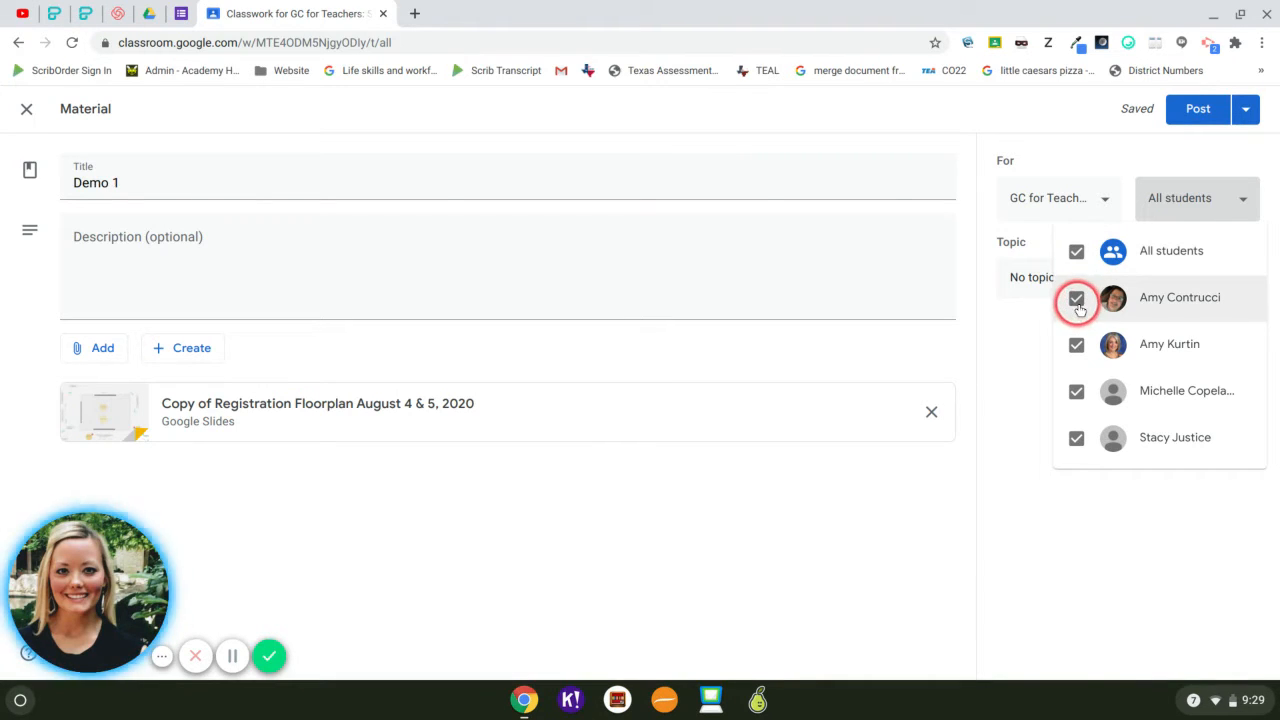
{"action": "left_click", "coordinate": [1076, 345]}
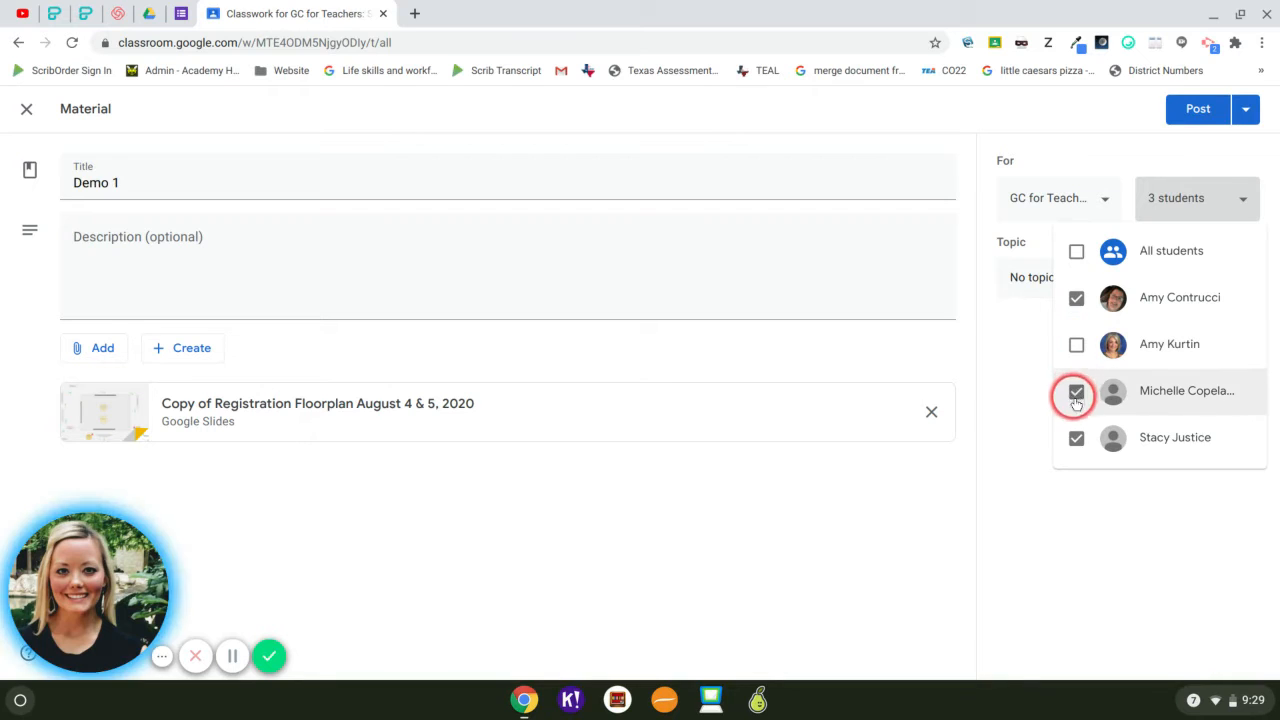
{"action": "left_click", "coordinate": [1076, 438]}
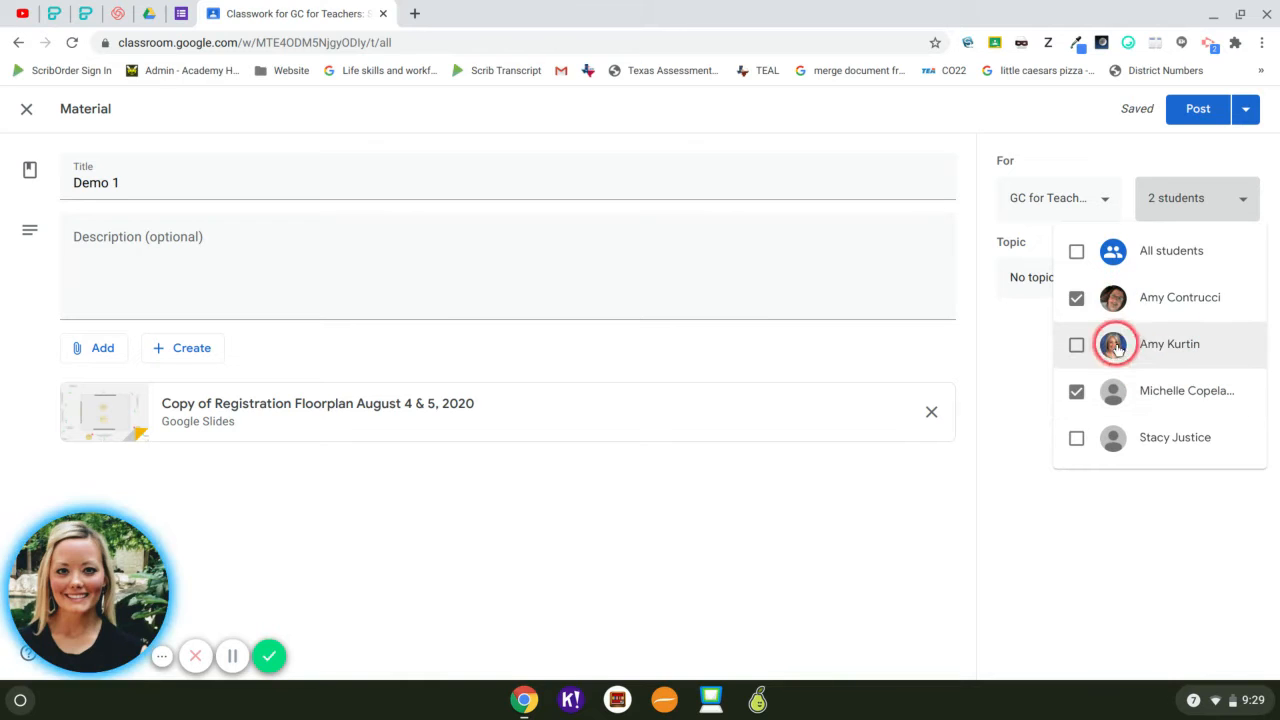
{"action": "left_click", "coordinate": [1076, 253]}
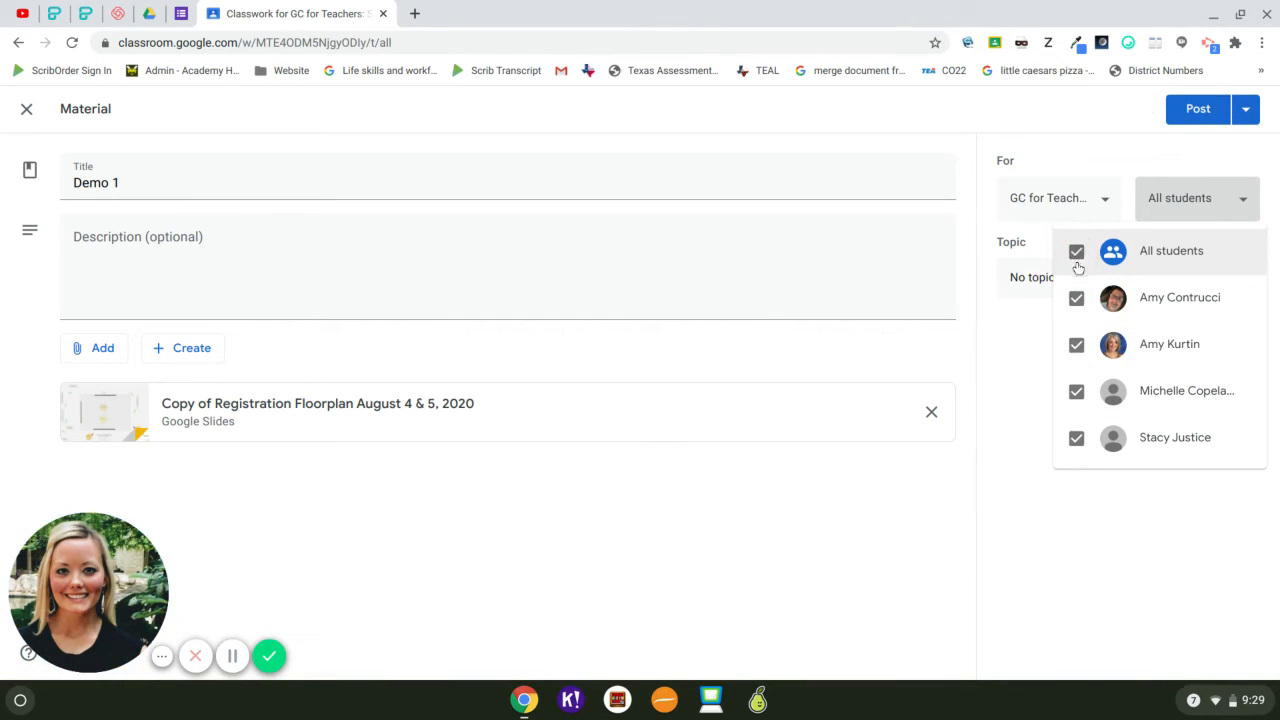
{"action": "left_click", "coordinate": [1109, 197]}
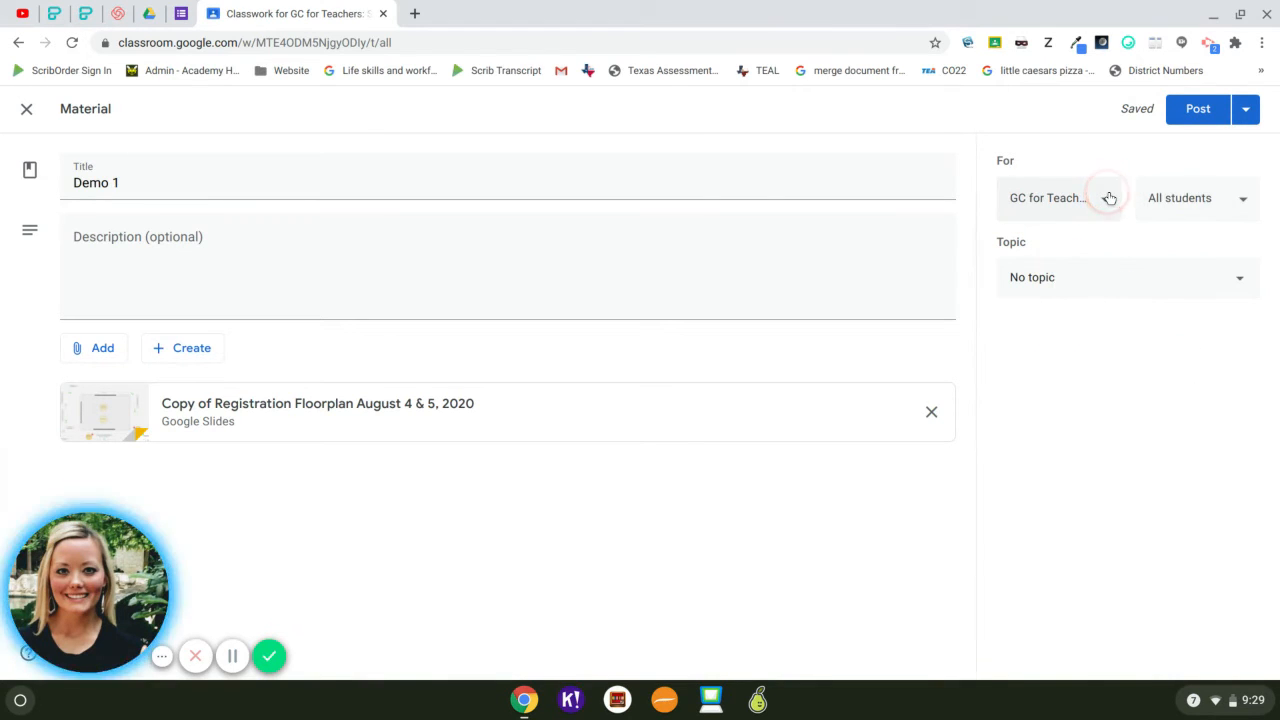
Step: Check the class and student recipient choices, and assign the material to the Test Review topic
{"action": "left_click", "coordinate": [1109, 197]}
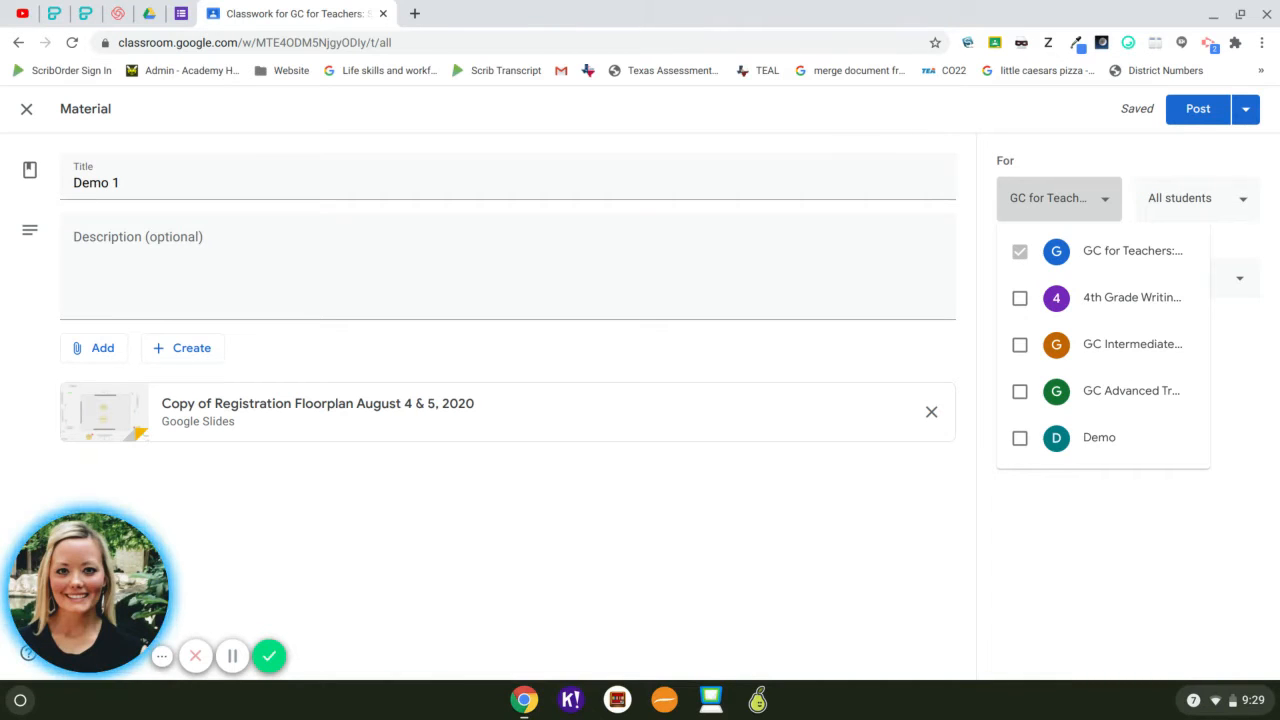
{"action": "left_click", "coordinate": [1121, 164]}
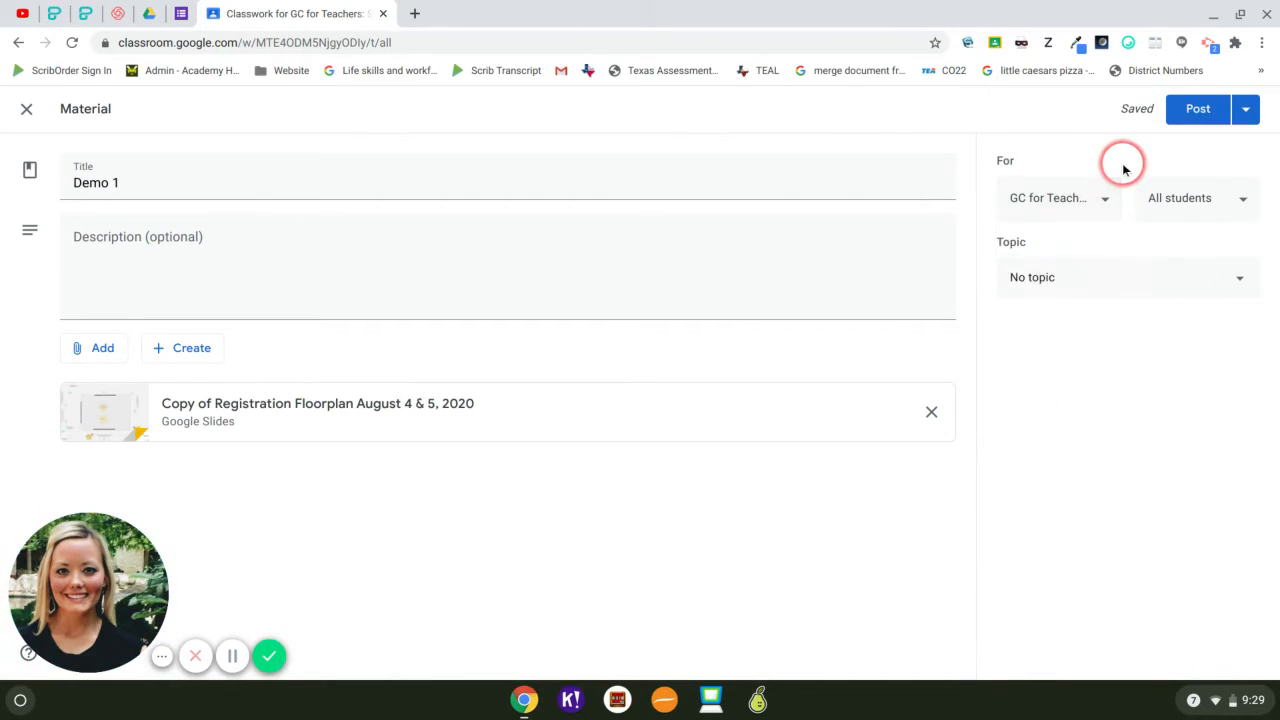
{"action": "left_click", "coordinate": [1216, 205]}
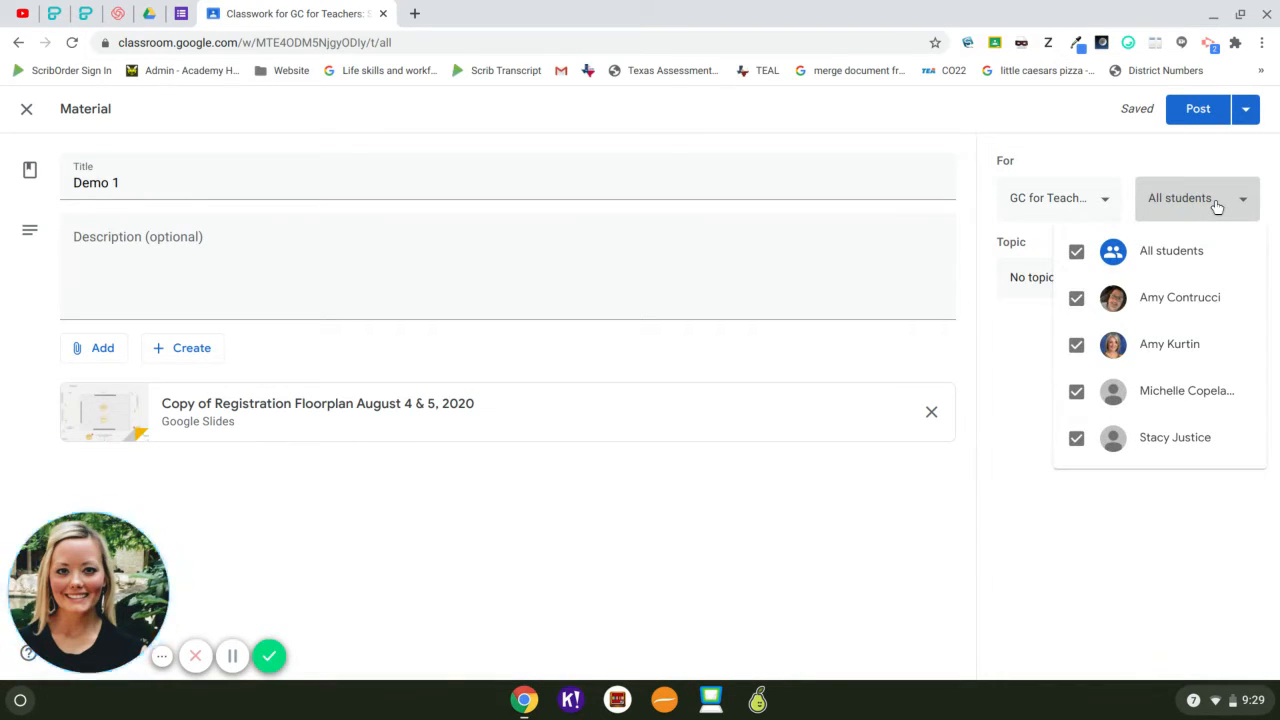
{"action": "left_click", "coordinate": [1214, 206]}
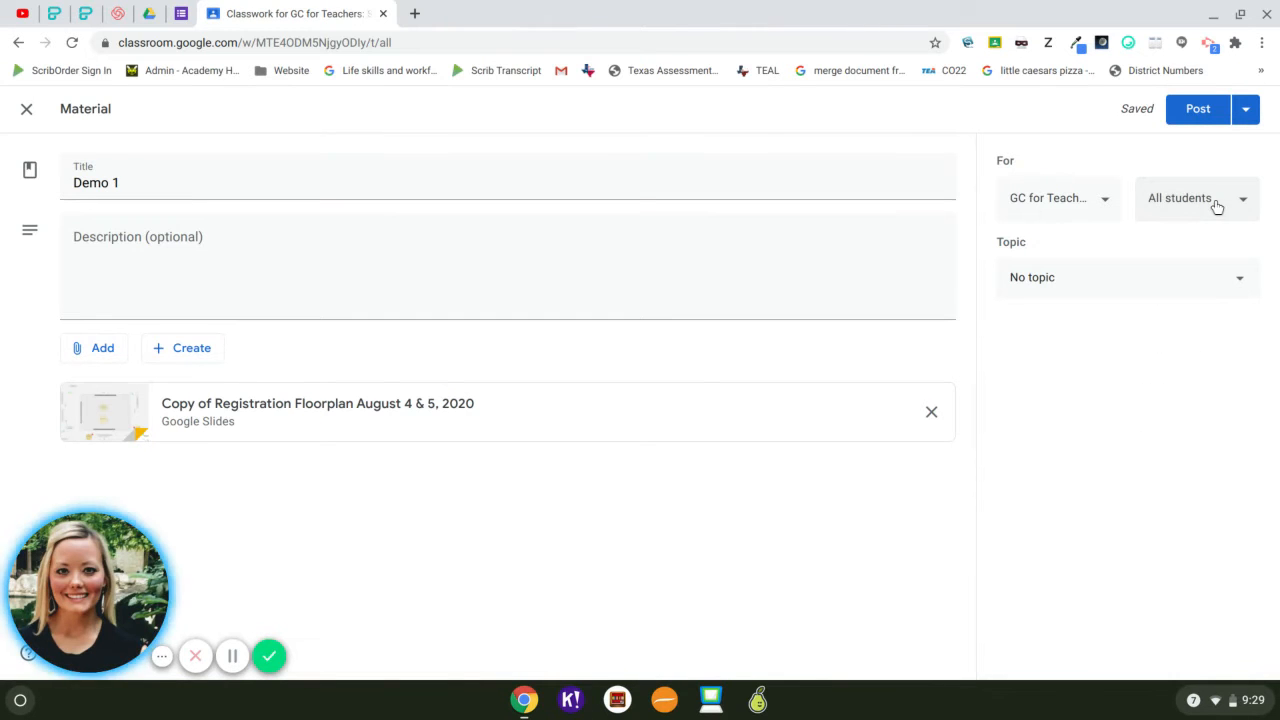
{"action": "left_click", "coordinate": [1231, 285]}
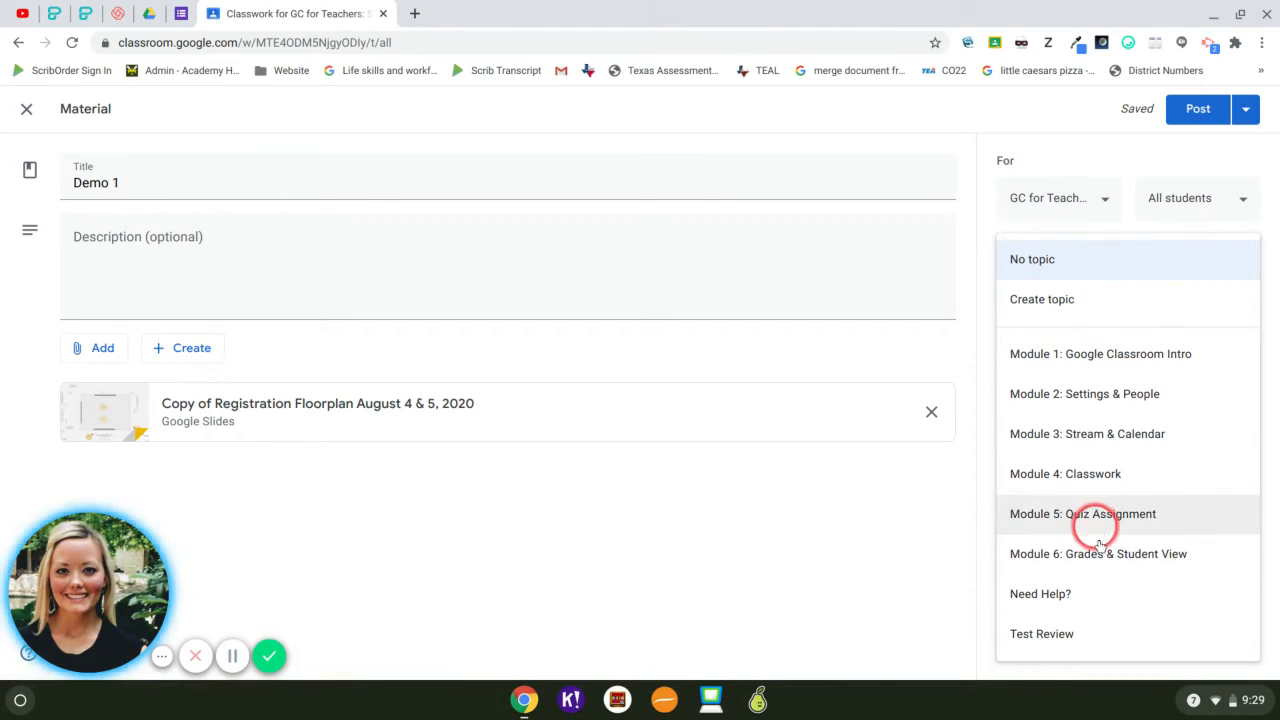
{"action": "left_click", "coordinate": [1058, 636]}
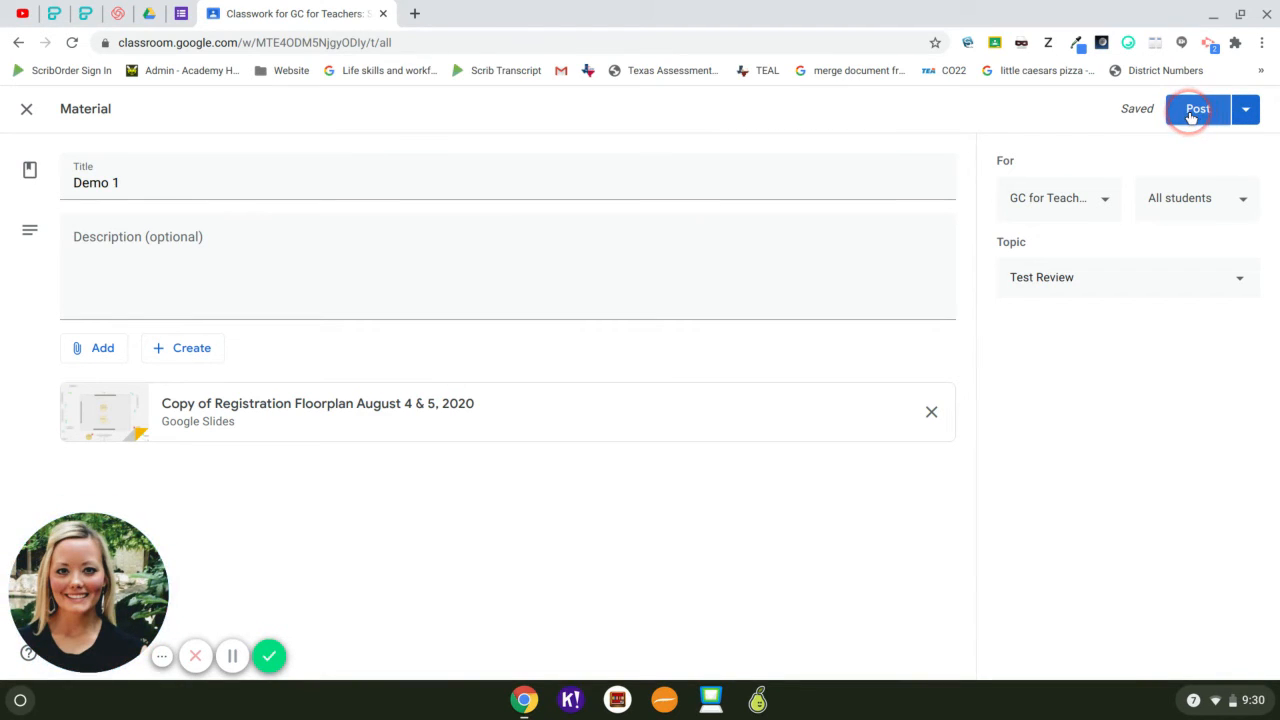
{"action": "left_click", "coordinate": [1245, 118]}
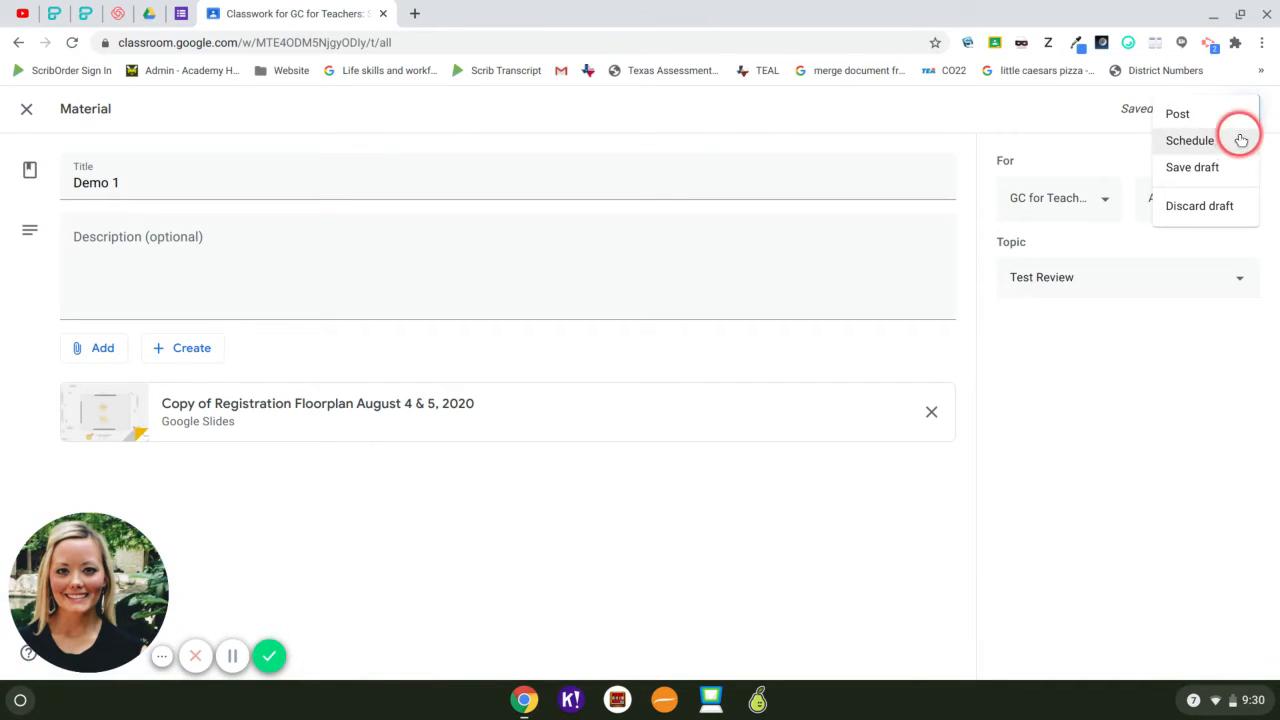
{"action": "left_click", "coordinate": [1240, 145]}
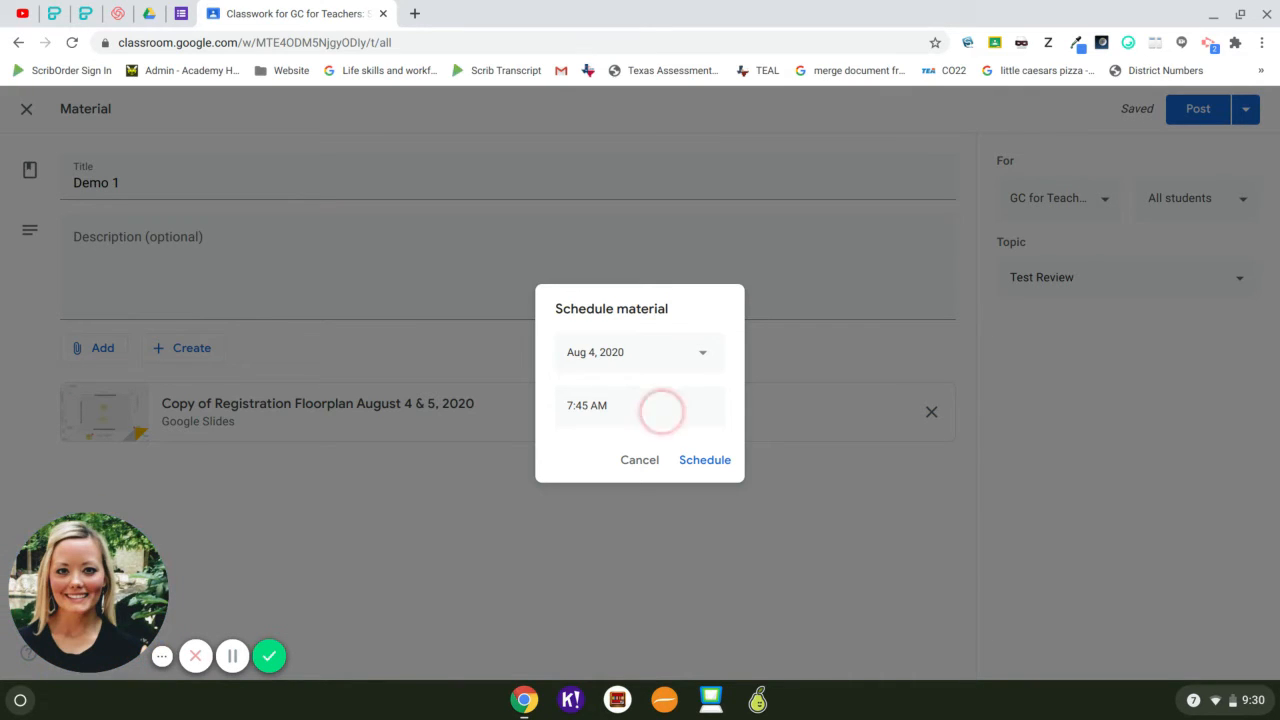
{"action": "left_click", "coordinate": [636, 458]}
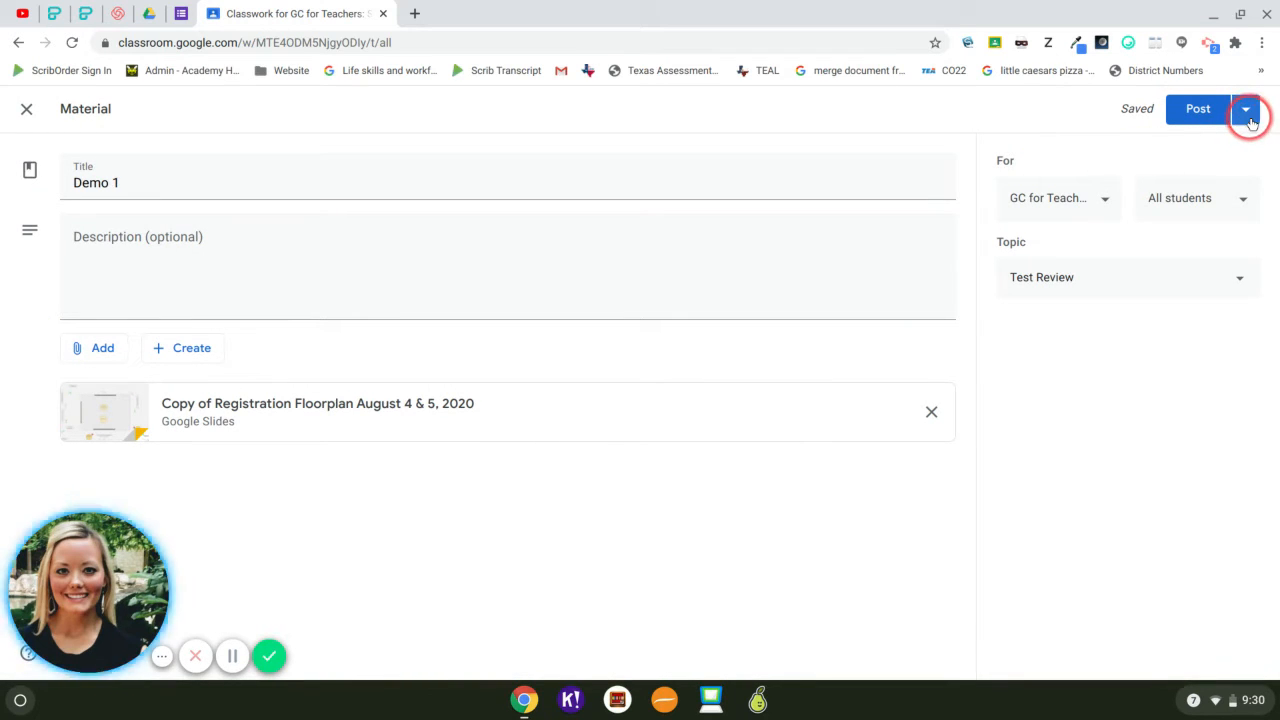
Step: Keep the Demo 1 material as a draft and return to the classwork list
{"action": "left_click", "coordinate": [1247, 111]}
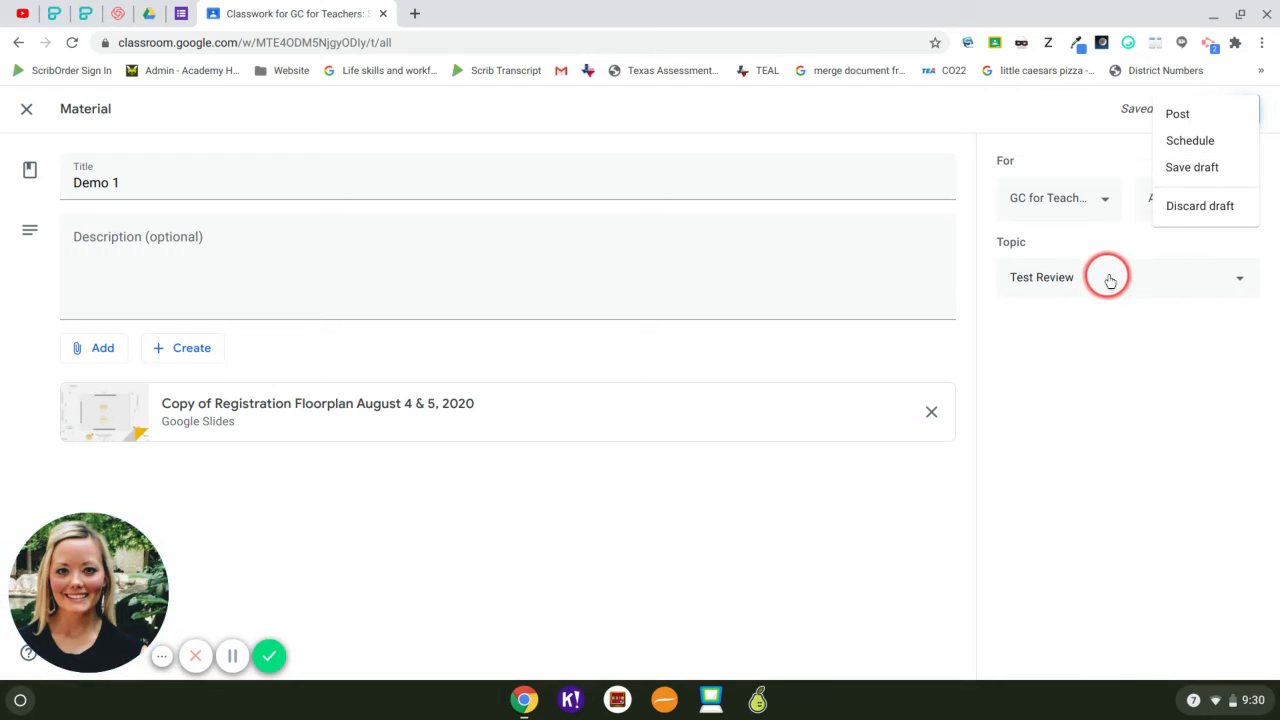
{"action": "left_click", "coordinate": [1193, 167]}
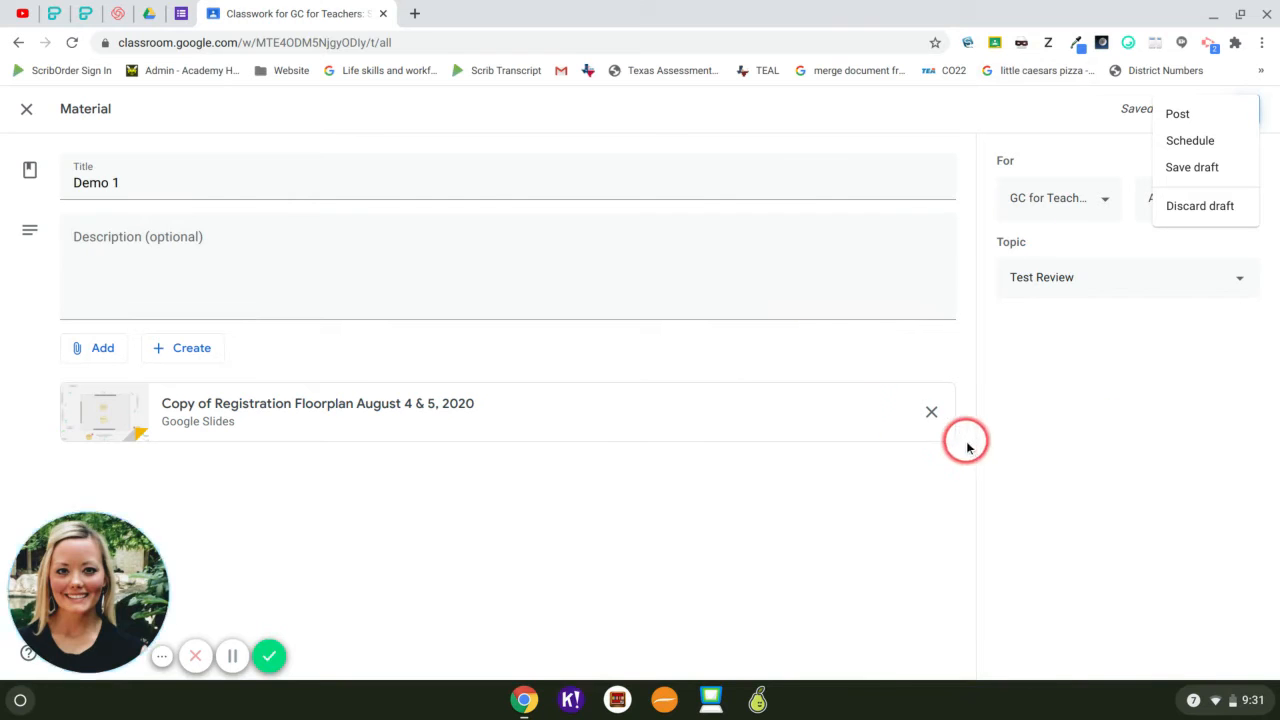
{"action": "left_click", "coordinate": [169, 118]}
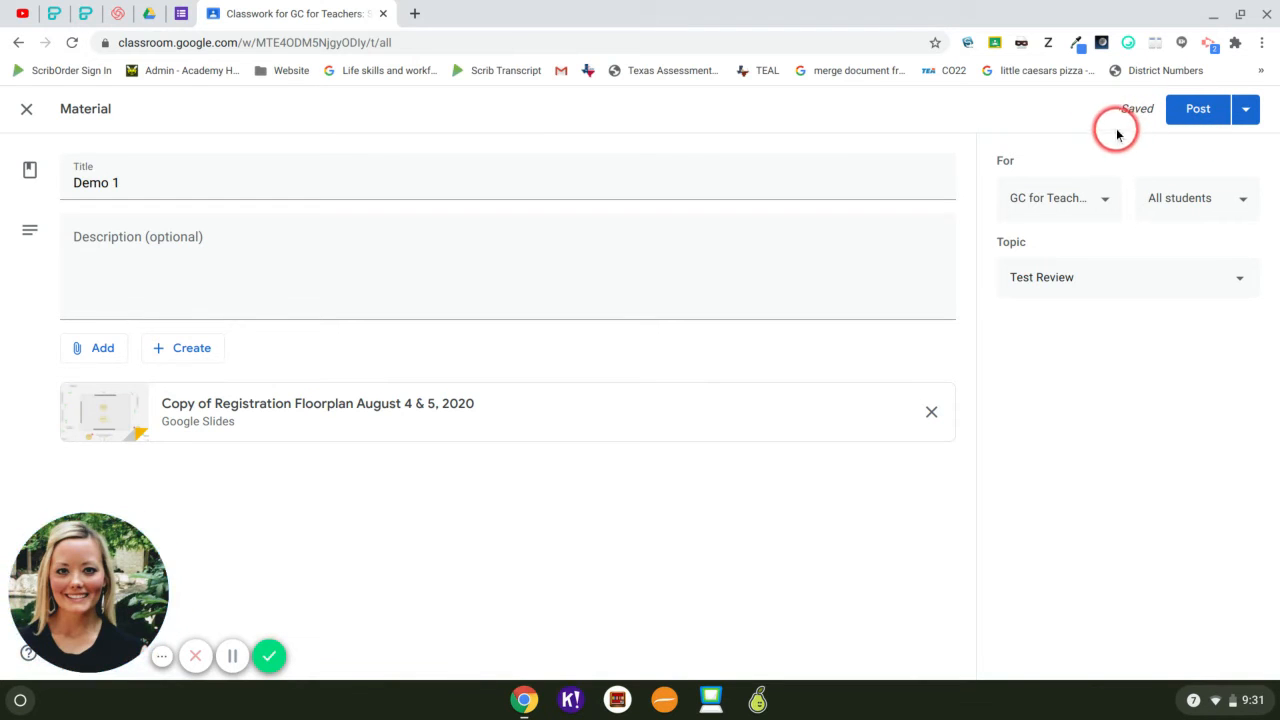
{"action": "left_click", "coordinate": [26, 108]}
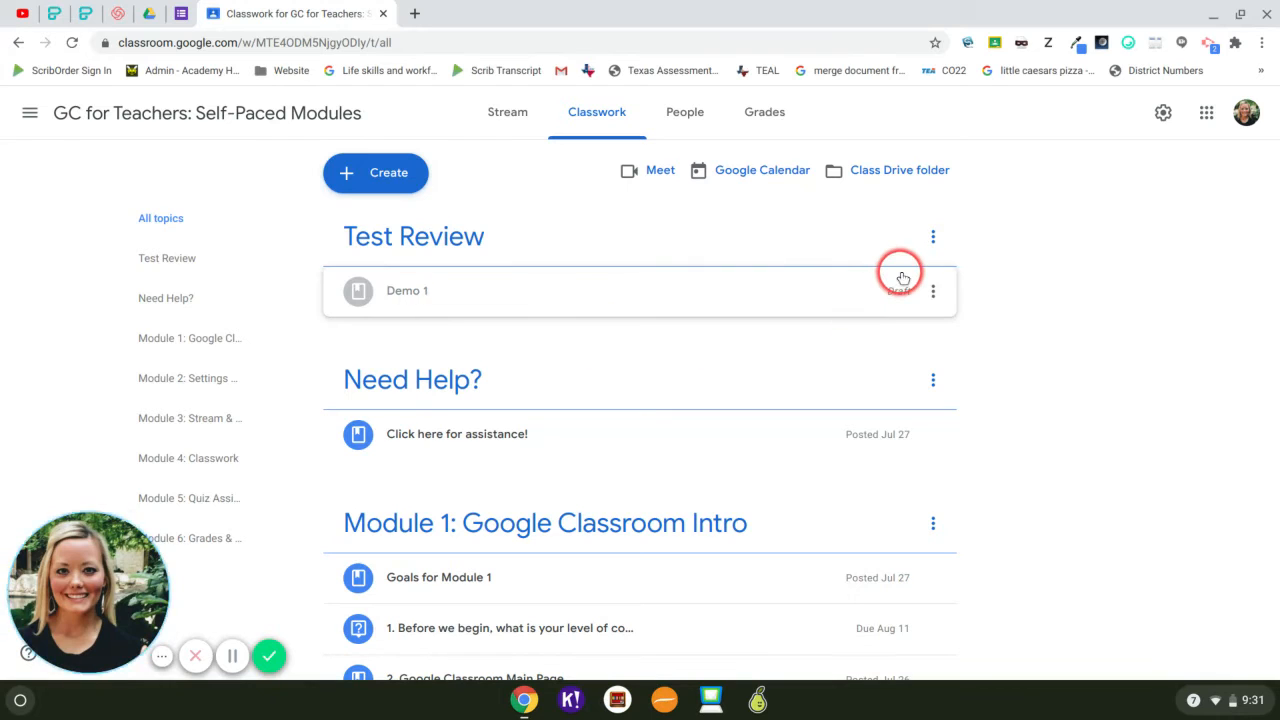
Step: Edit the Demo 1 draft under Test Review and schedule it for Aug 5, 2020 at 7:45 AM
{"action": "left_click", "coordinate": [933, 292]}
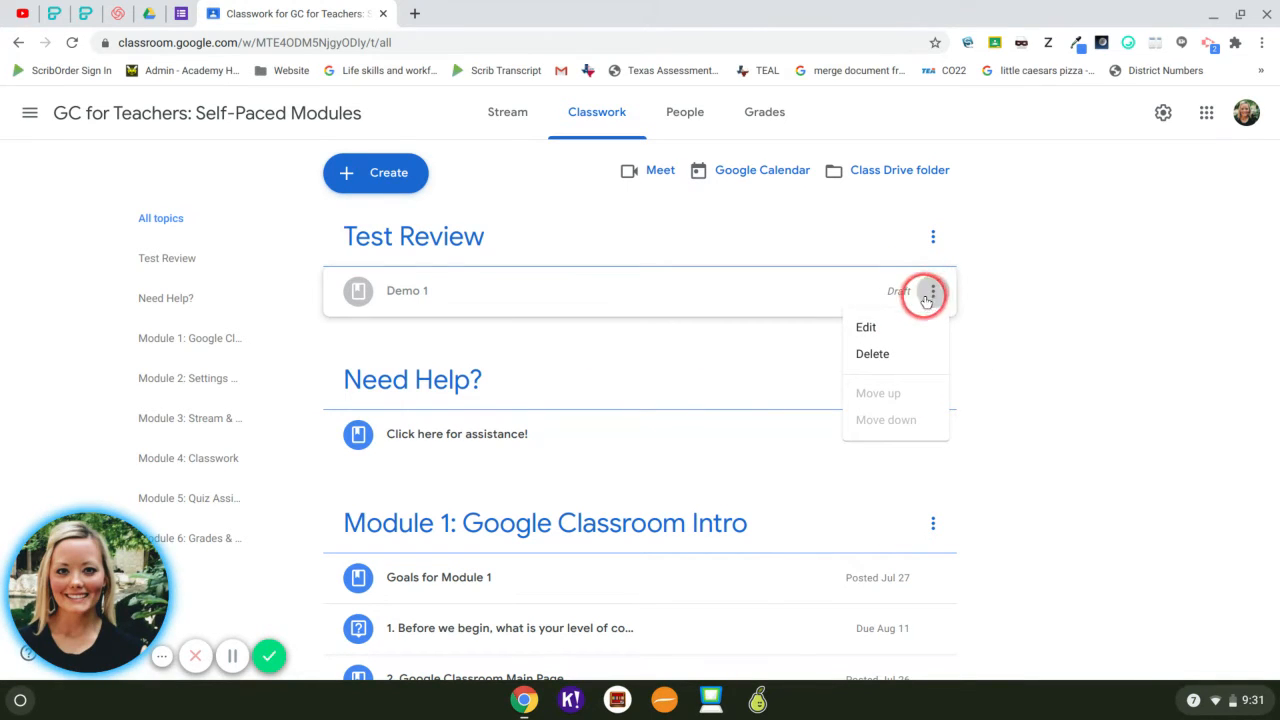
{"action": "left_click", "coordinate": [916, 330]}
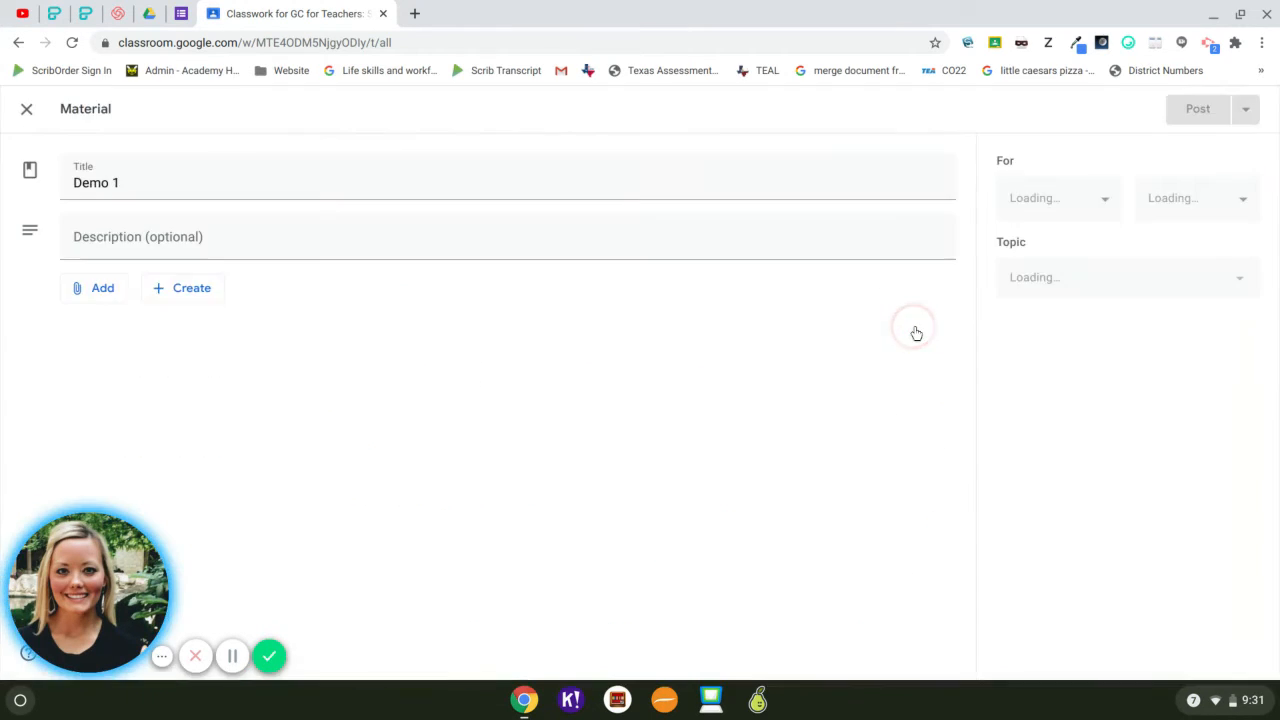
{"action": "left_click", "coordinate": [1240, 113]}
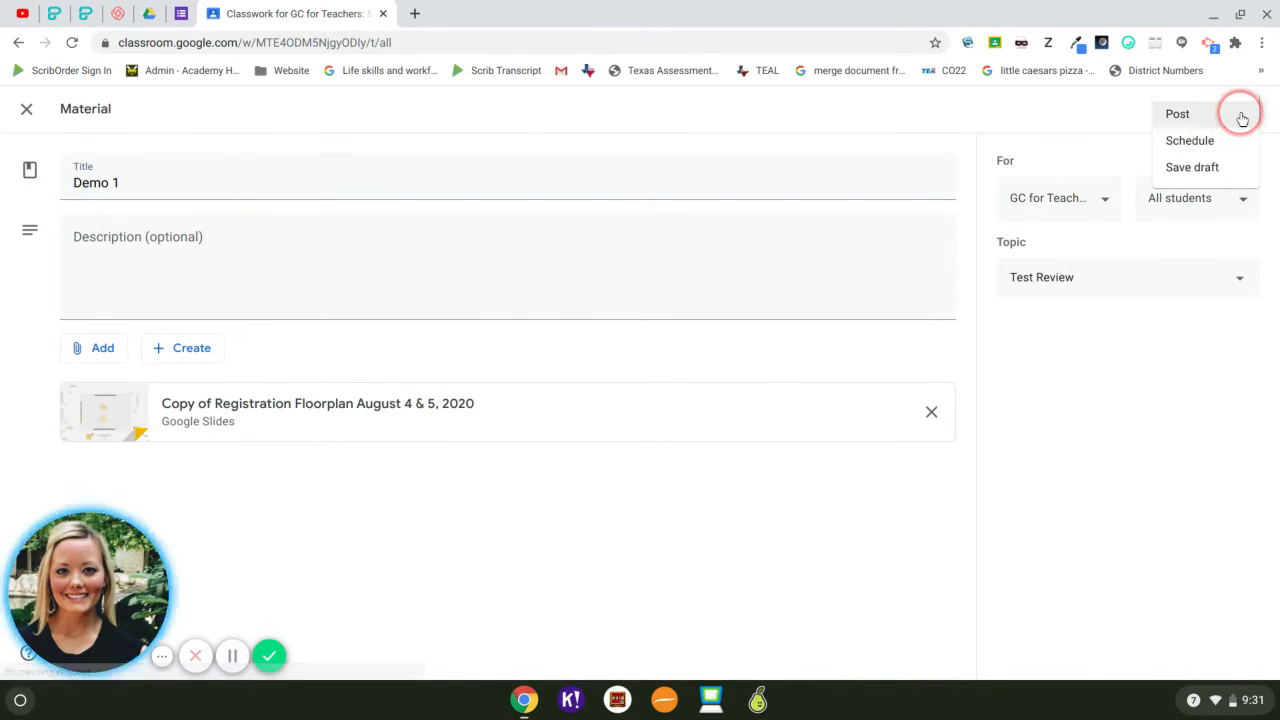
{"action": "left_click", "coordinate": [1192, 140]}
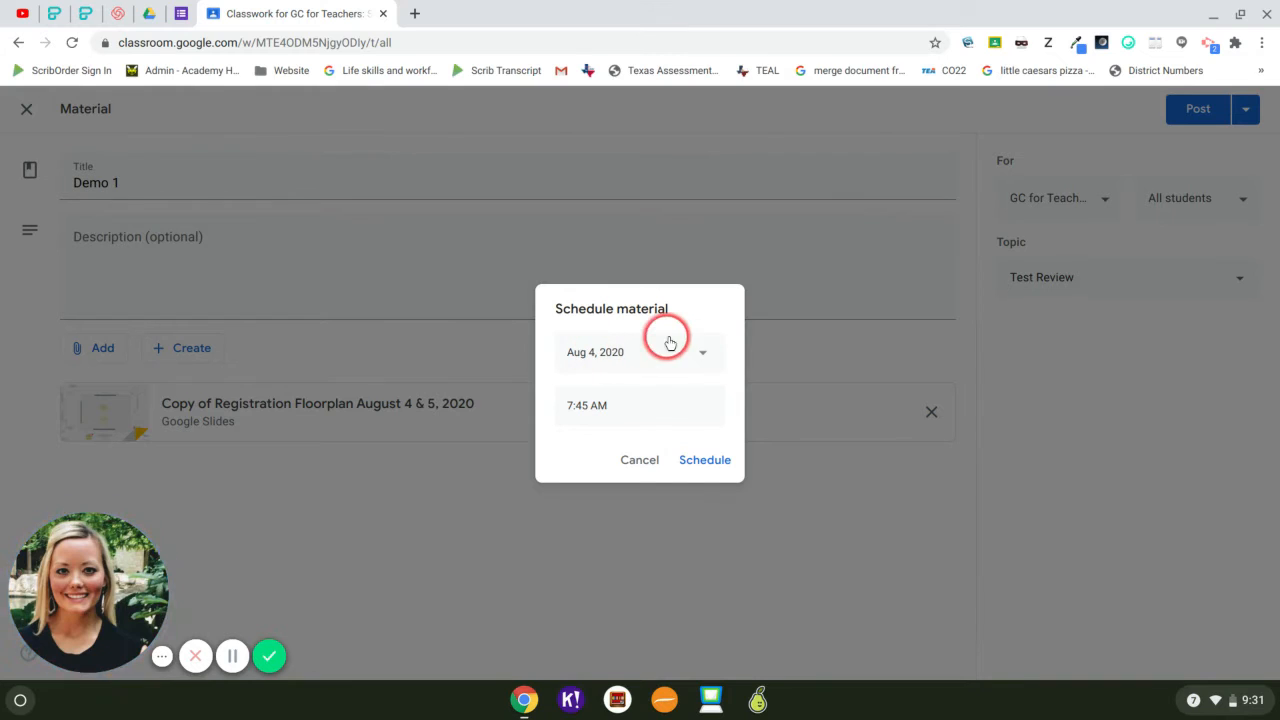
{"action": "left_click", "coordinate": [698, 352]}
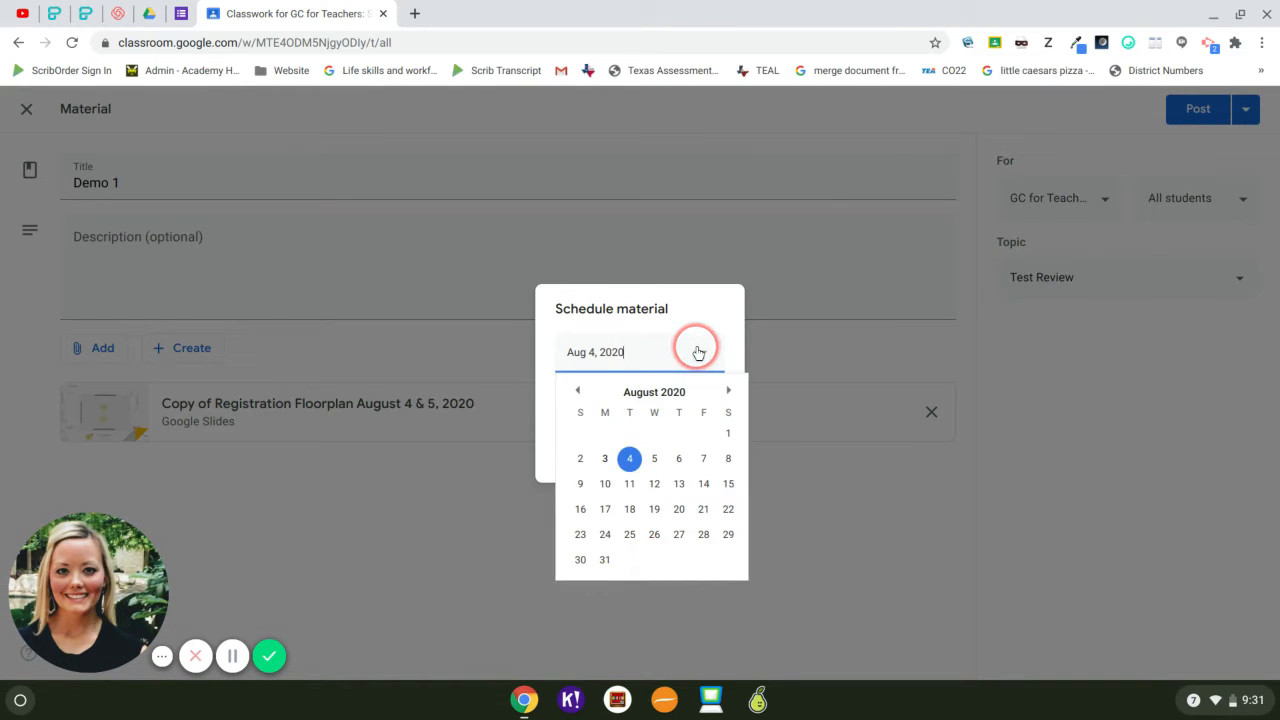
{"action": "left_click", "coordinate": [657, 462]}
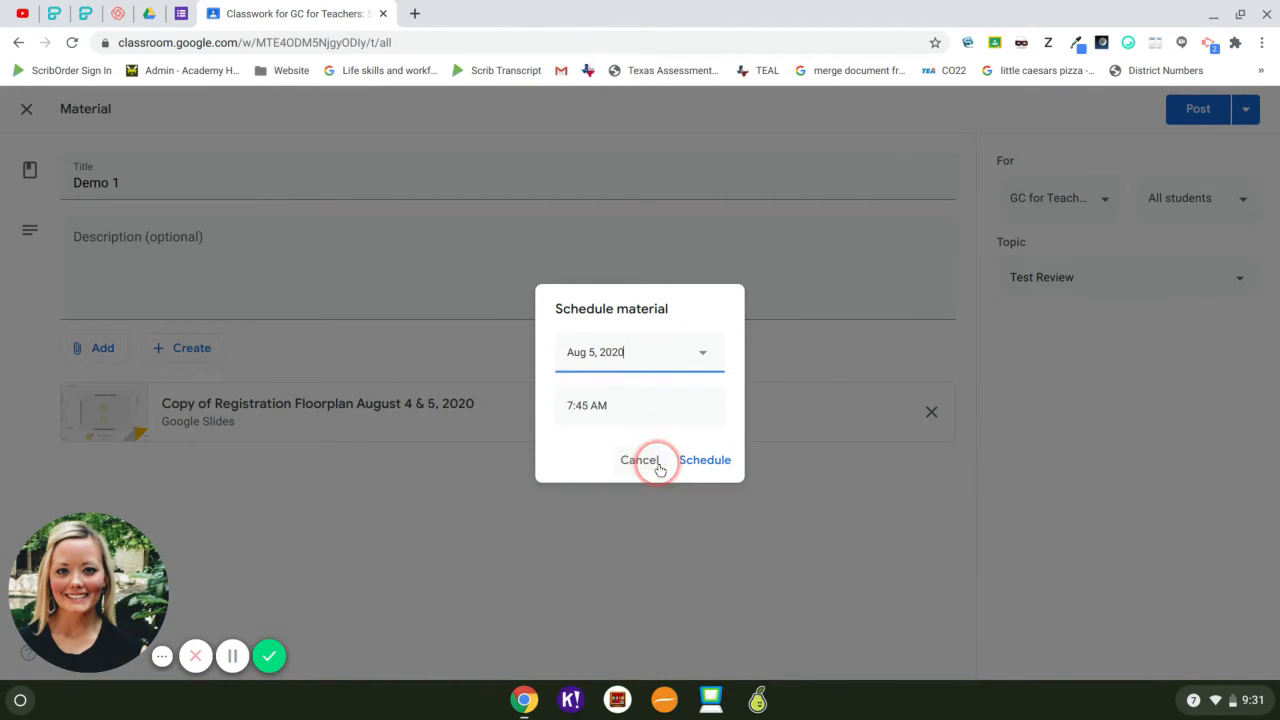
{"action": "left_click", "coordinate": [634, 405]}
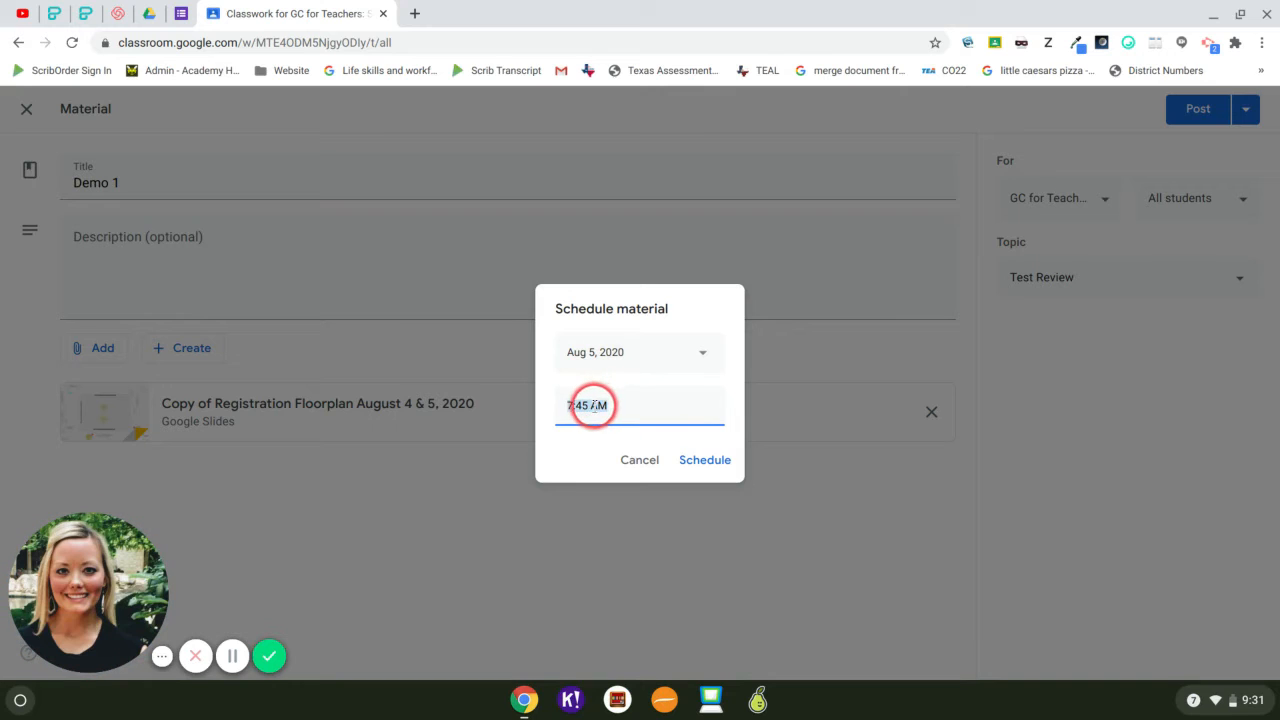
{"action": "left_click", "coordinate": [593, 405]}
{"action": "left_click", "coordinate": [587, 405]}
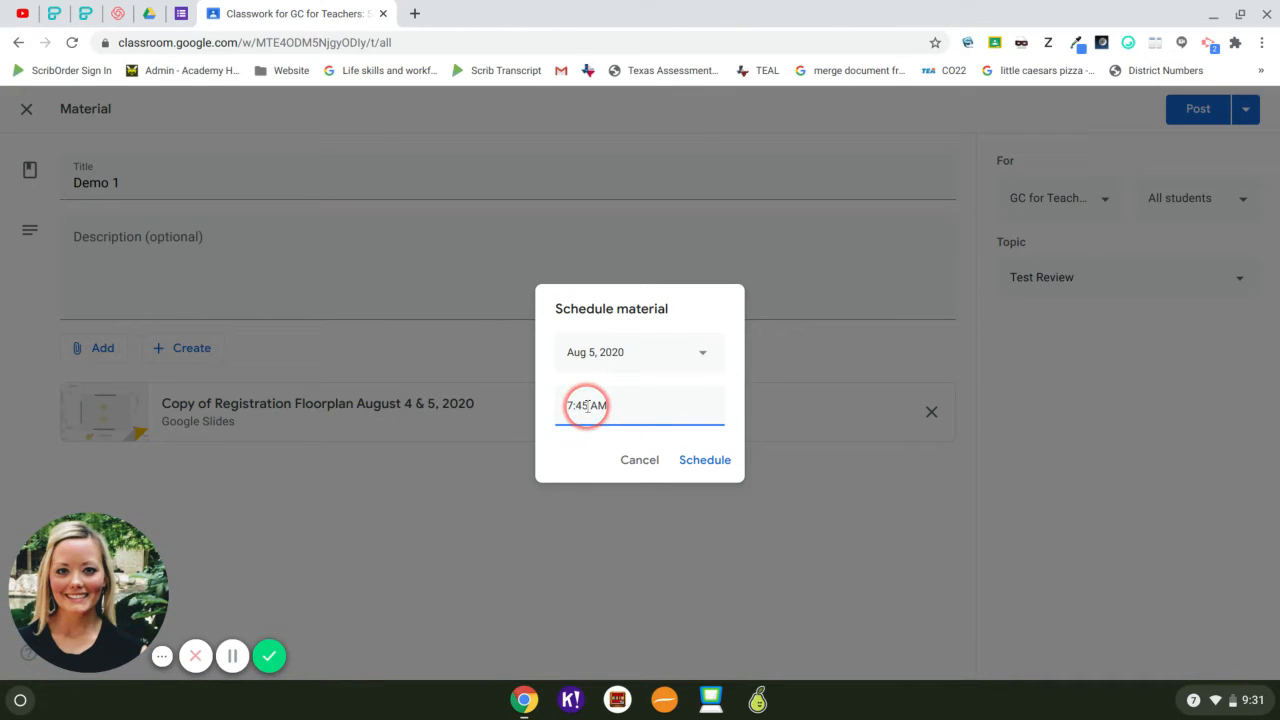
{"action": "left_click", "coordinate": [706, 462]}
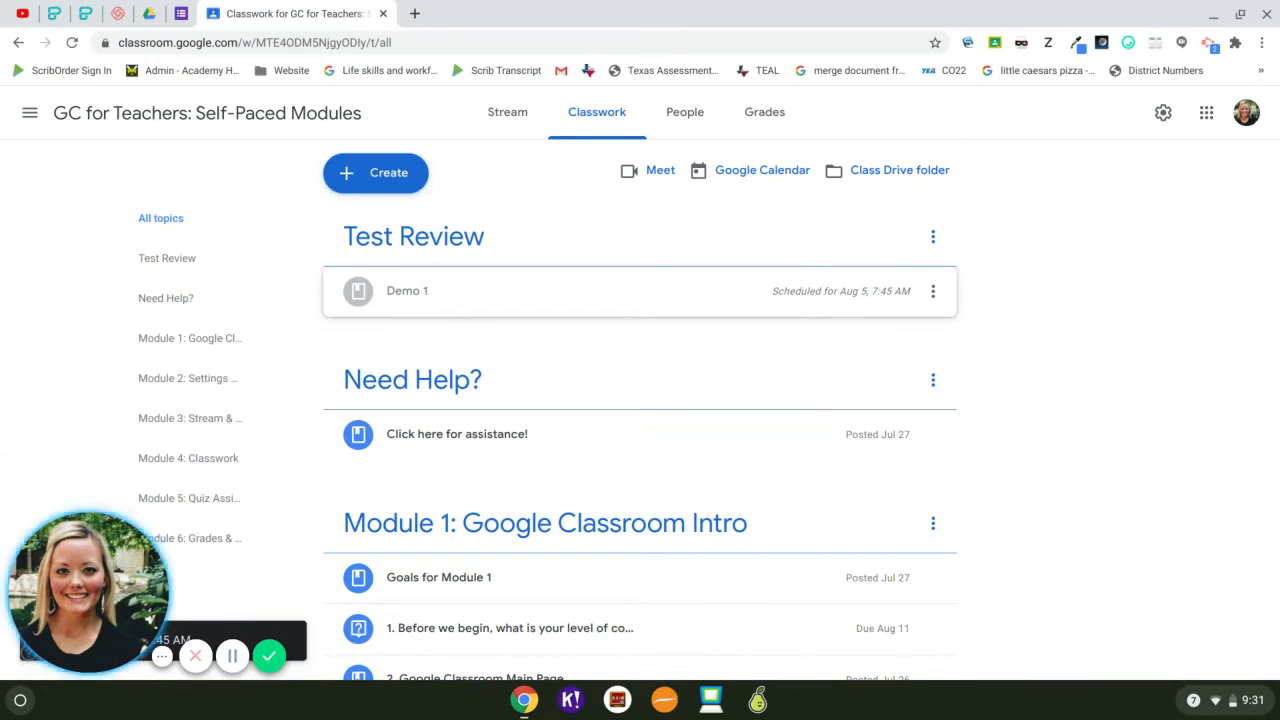
Step: Start a new Question post in the classwork and look over its available answer types
{"action": "left_click", "coordinate": [366, 183]}
{"action": "left_click", "coordinate": [398, 310]}
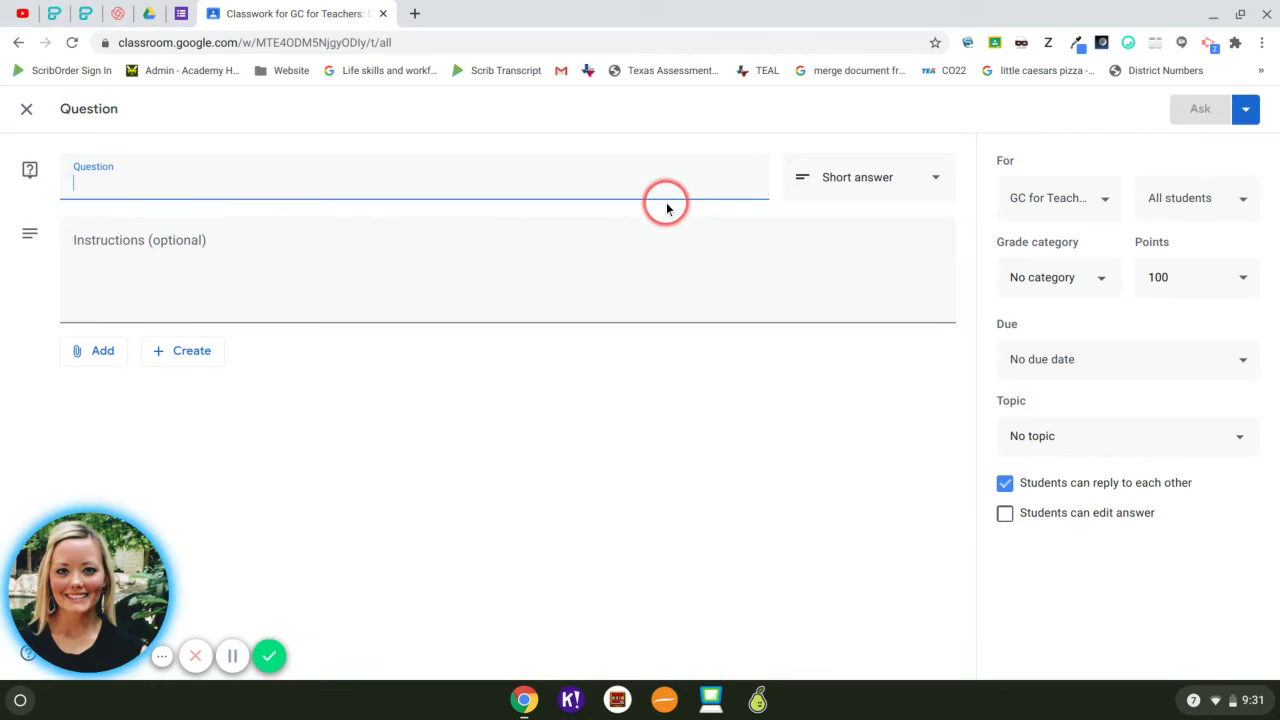
{"action": "left_click", "coordinate": [930, 190]}
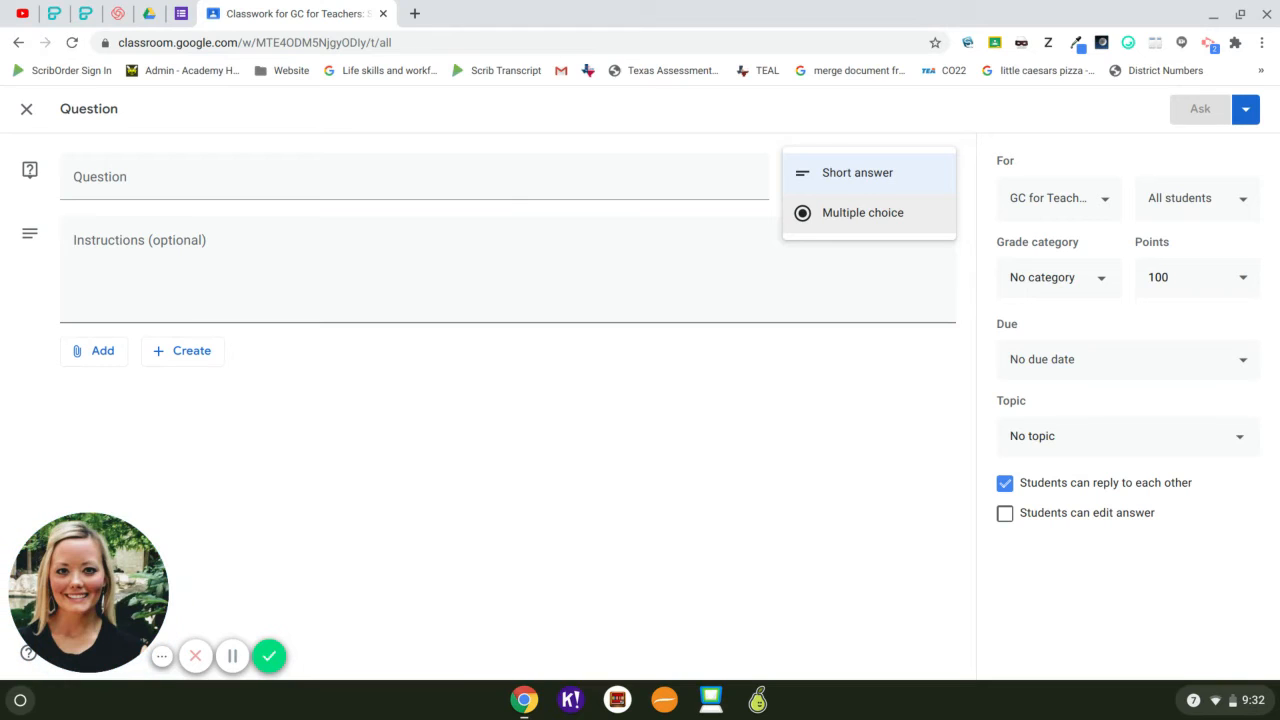
{"action": "left_click", "coordinate": [893, 147]}
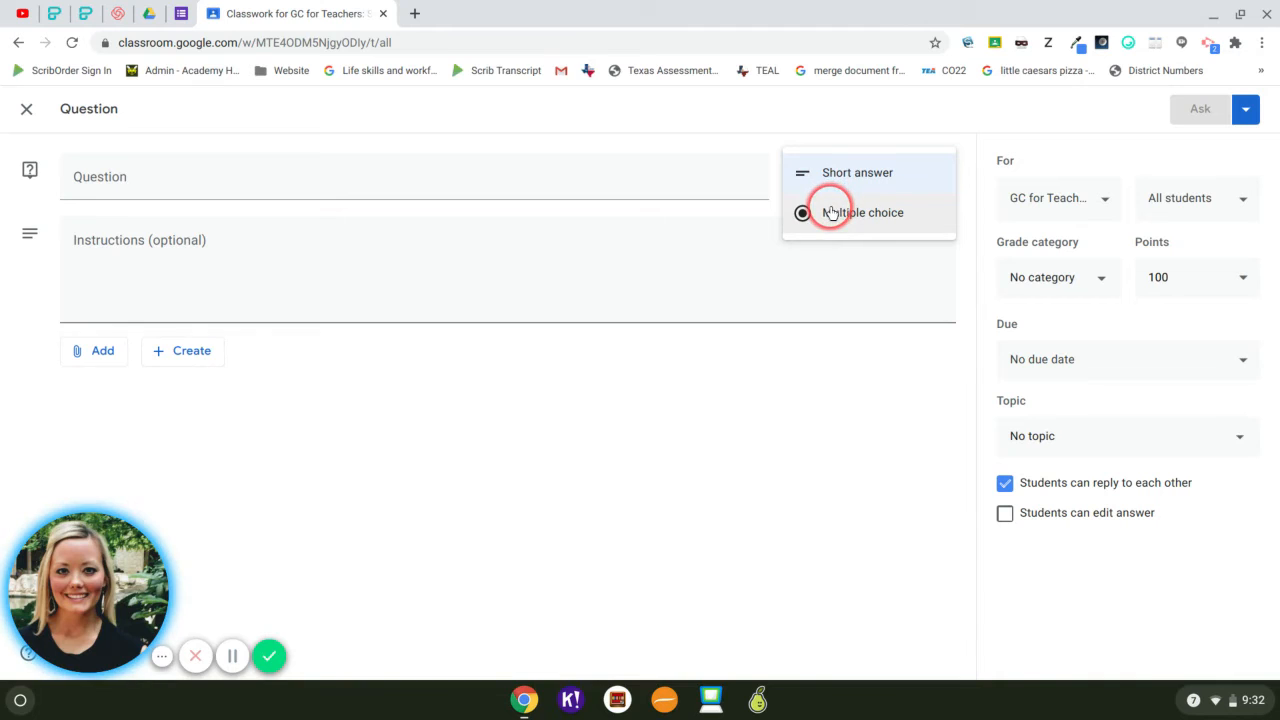
{"action": "left_click", "coordinate": [669, 290]}
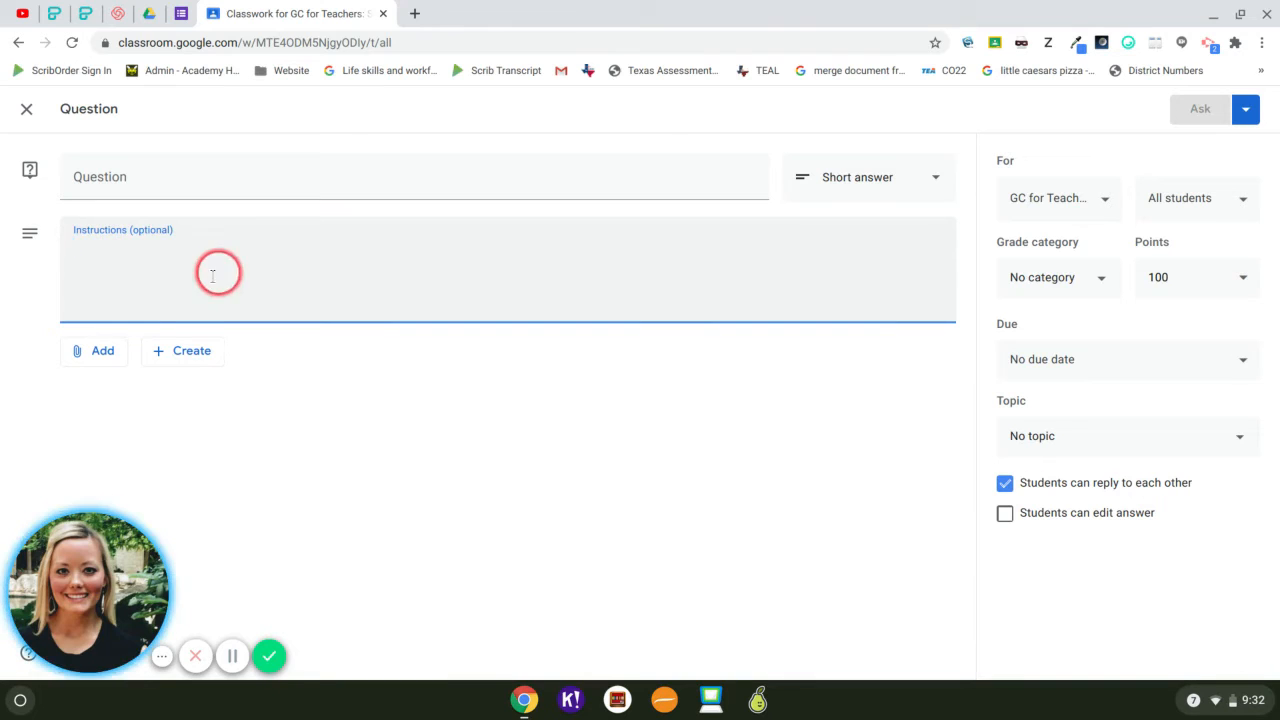
Step: Check the question's attachment options and change its answer type to Multiple choice
{"action": "left_click", "coordinate": [101, 366]}
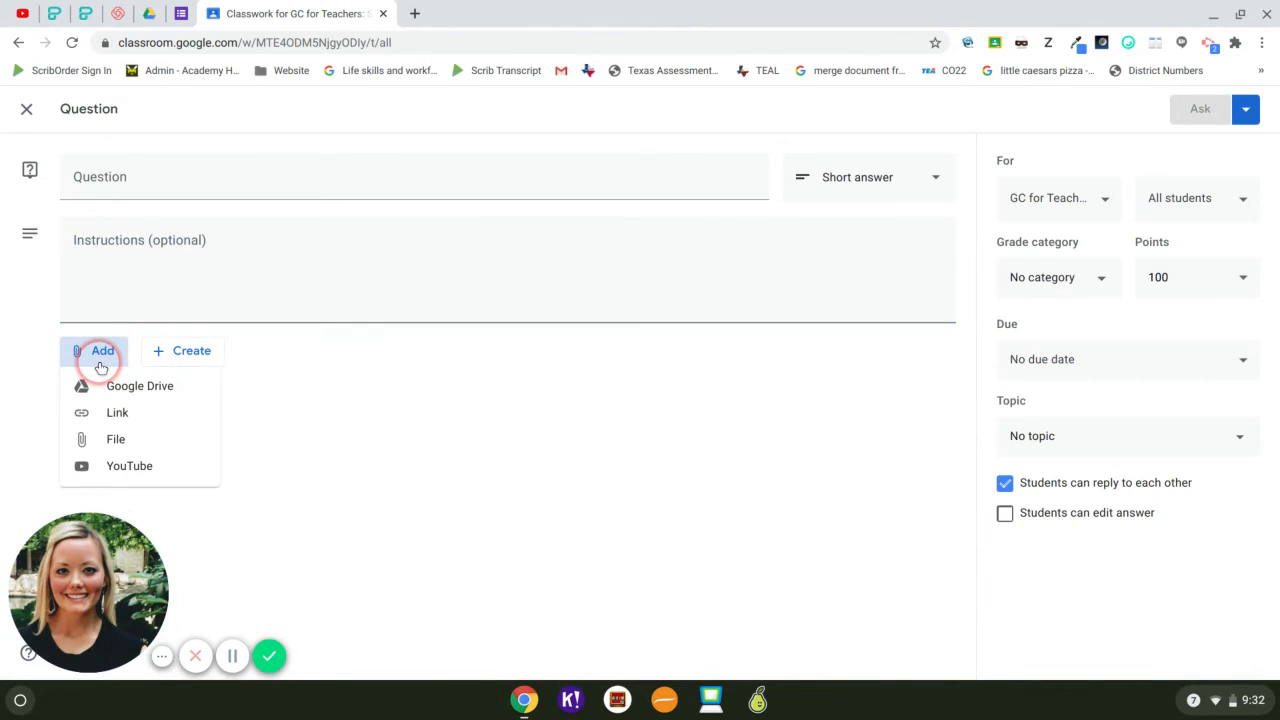
{"action": "left_click", "coordinate": [193, 364]}
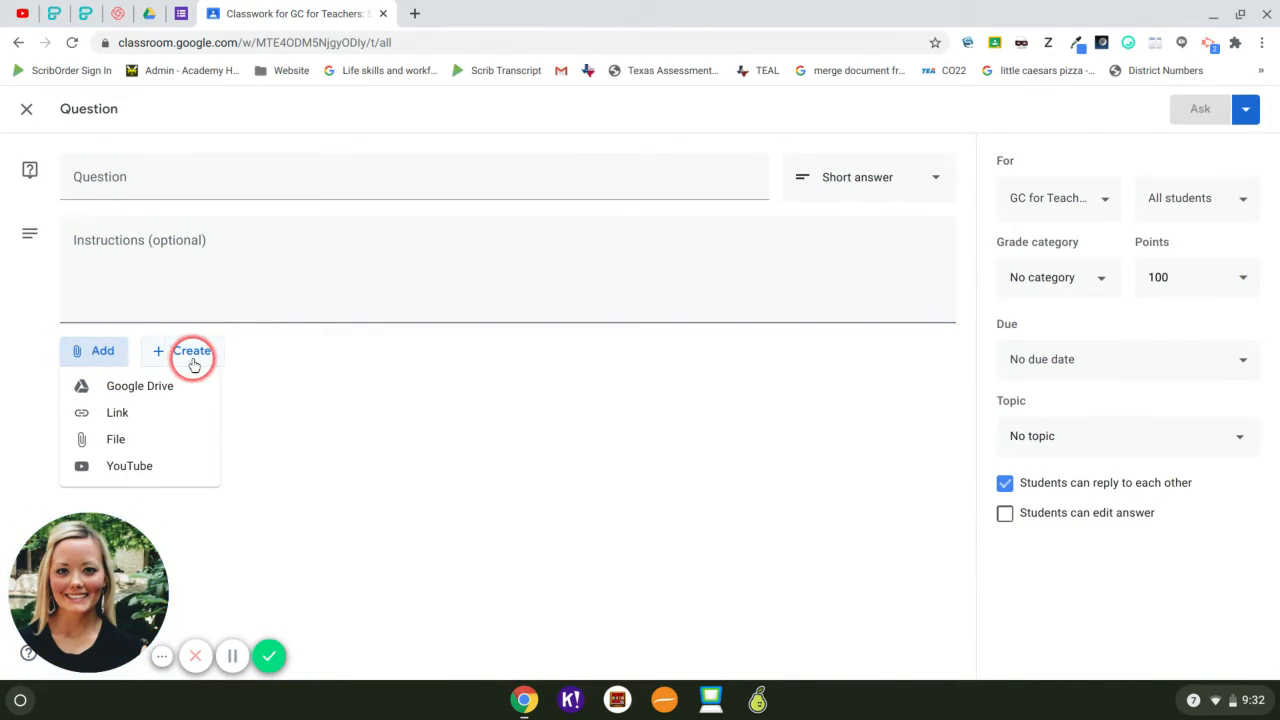
{"action": "left_click", "coordinate": [257, 358]}
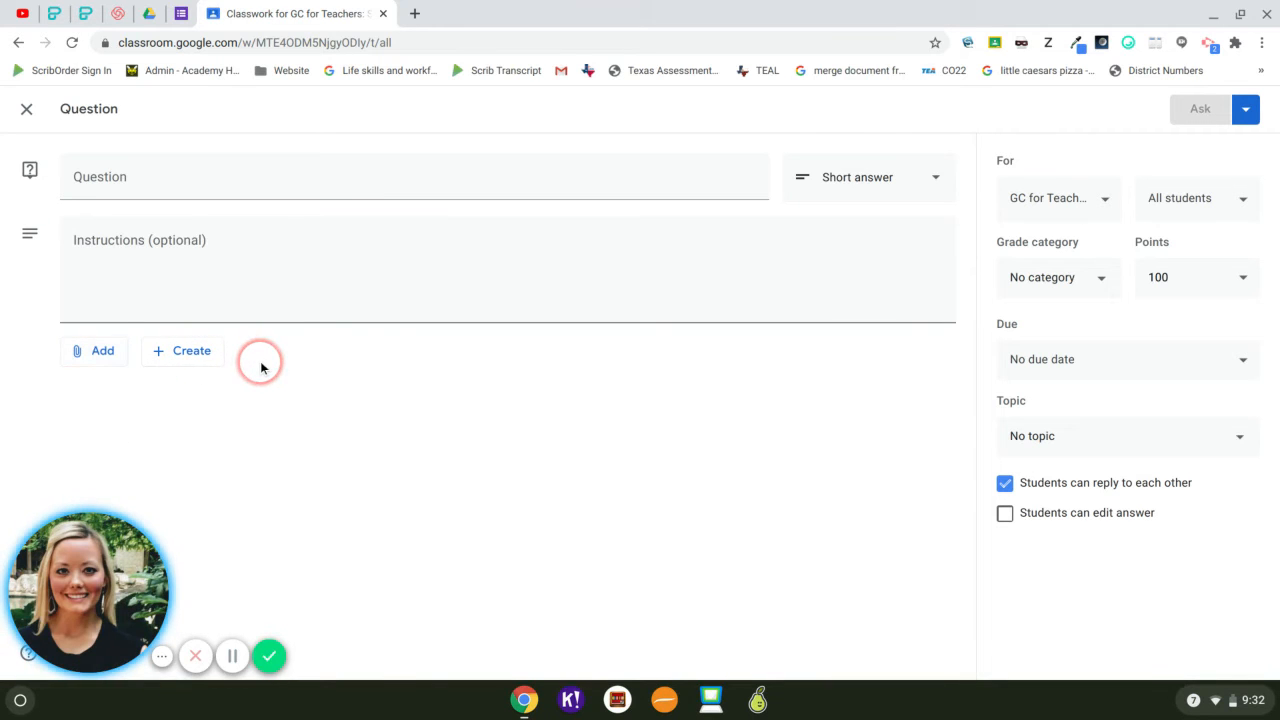
{"action": "left_click", "coordinate": [933, 177]}
{"action": "left_click", "coordinate": [900, 212]}
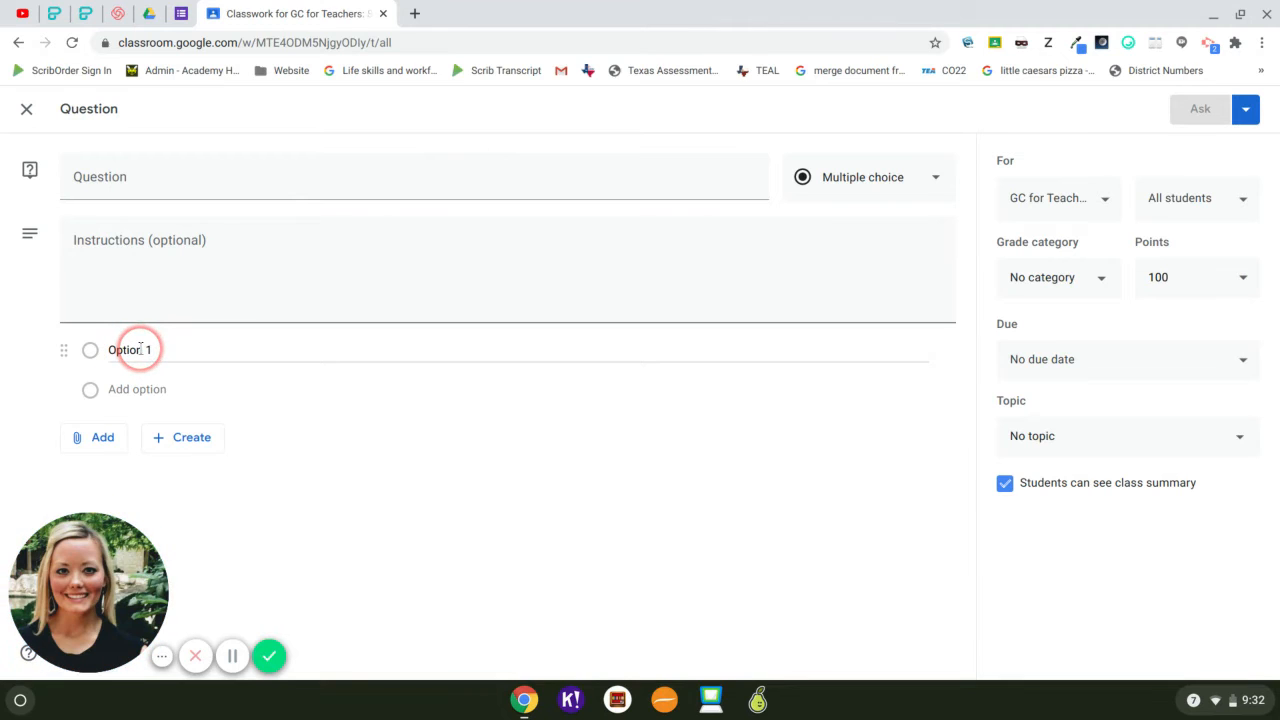
Step: Enter "1st choice" and "2nd choice" as the question's two answer options
{"action": "left_click", "coordinate": [140, 348]}
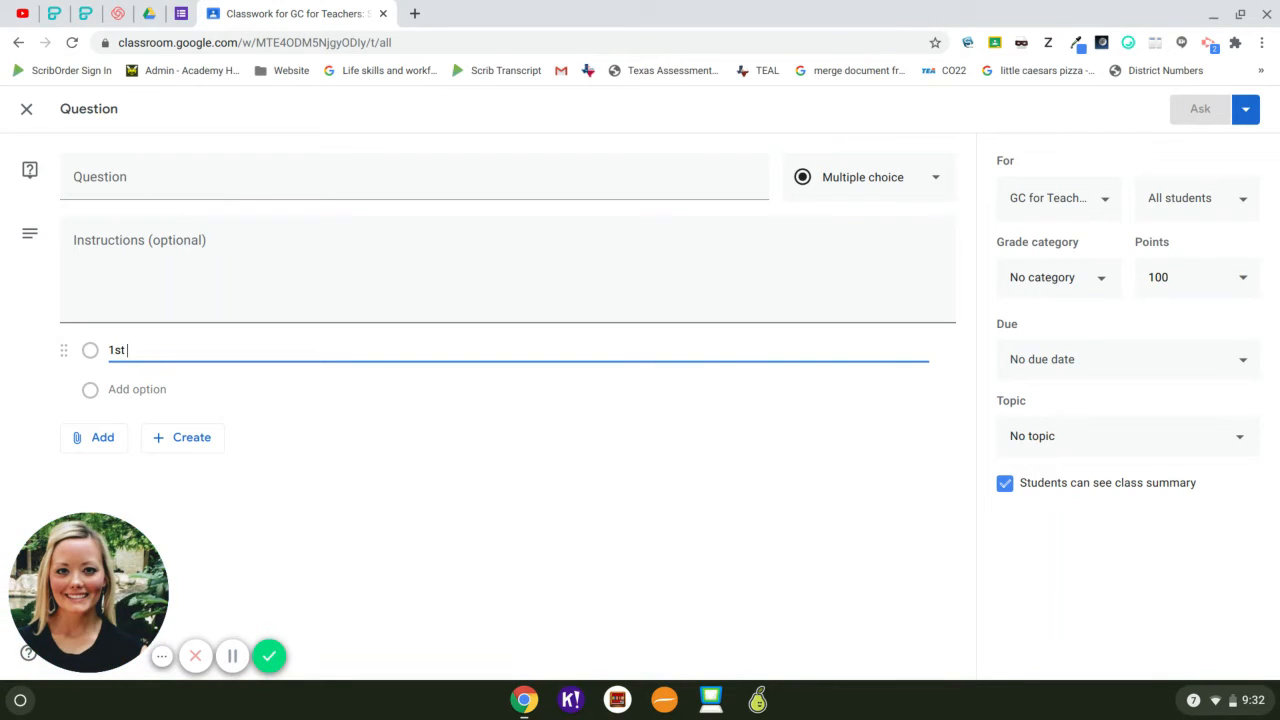
{"action": "key", "text": "Return"}
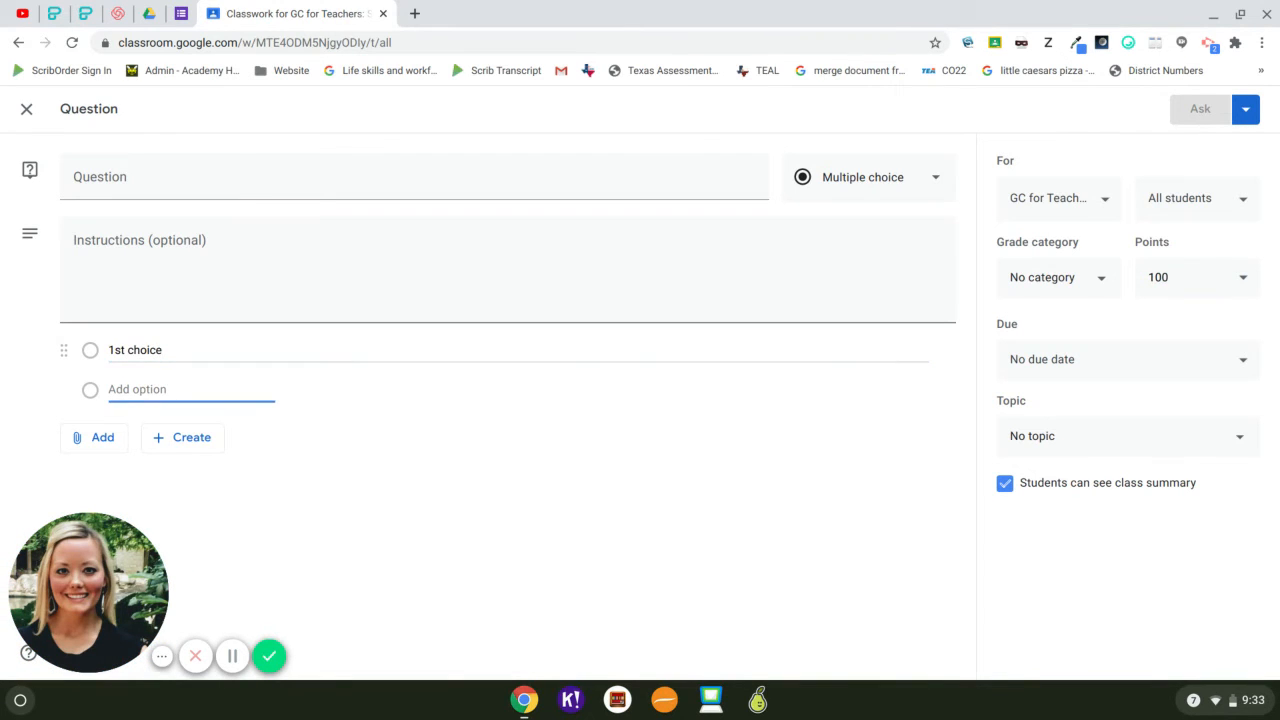
{"action": "type", "text": "2nd choice"}
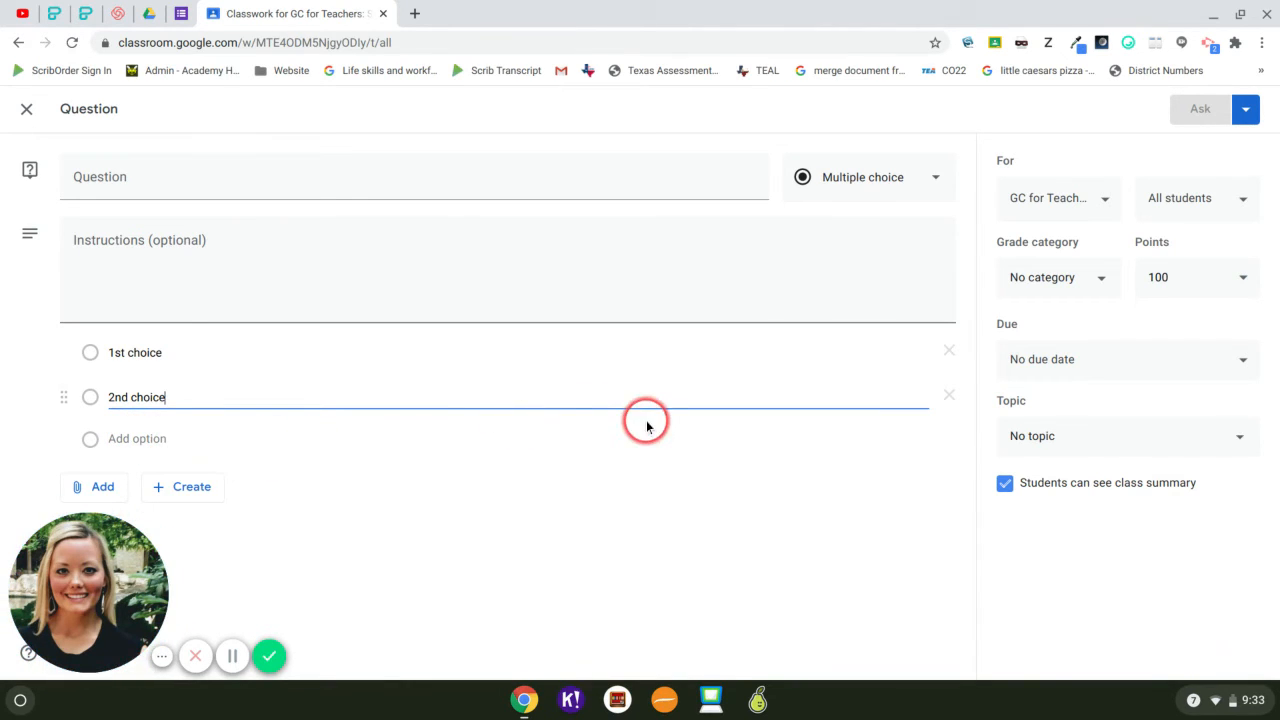
Step: Check which classes and which students the question can be assigned to
{"action": "left_click", "coordinate": [1100, 200]}
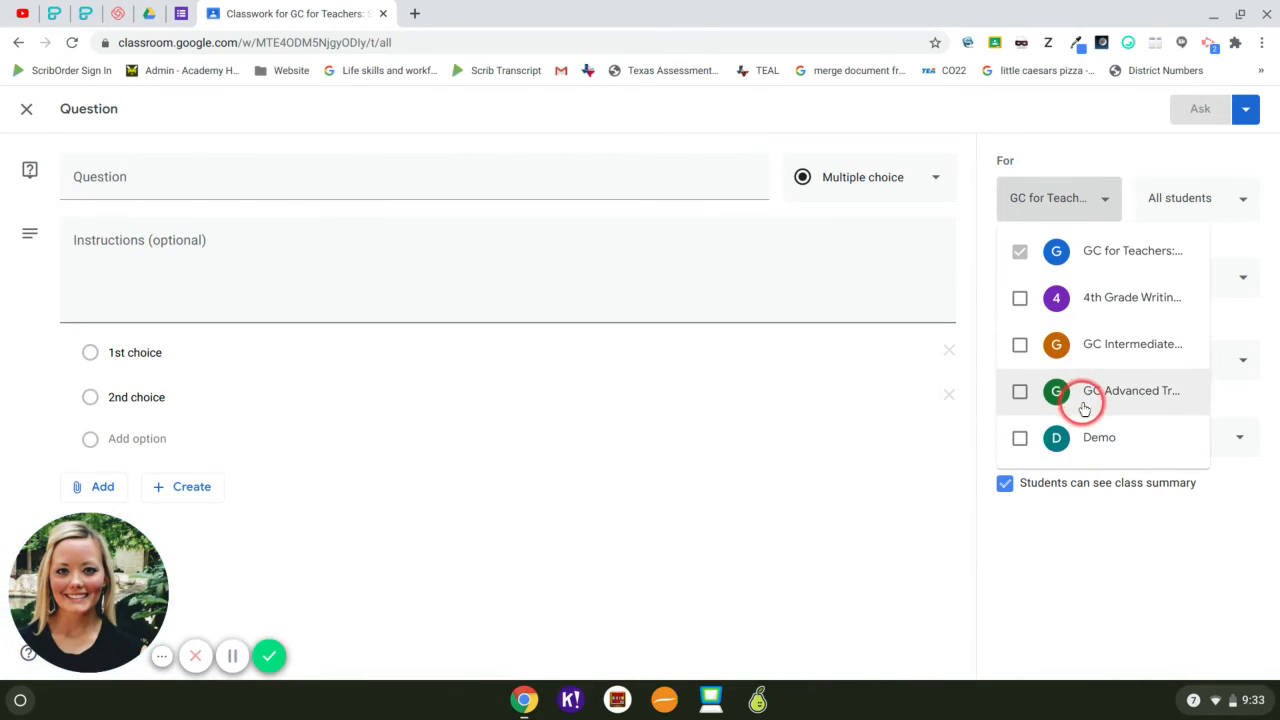
{"action": "left_click", "coordinate": [1225, 213]}
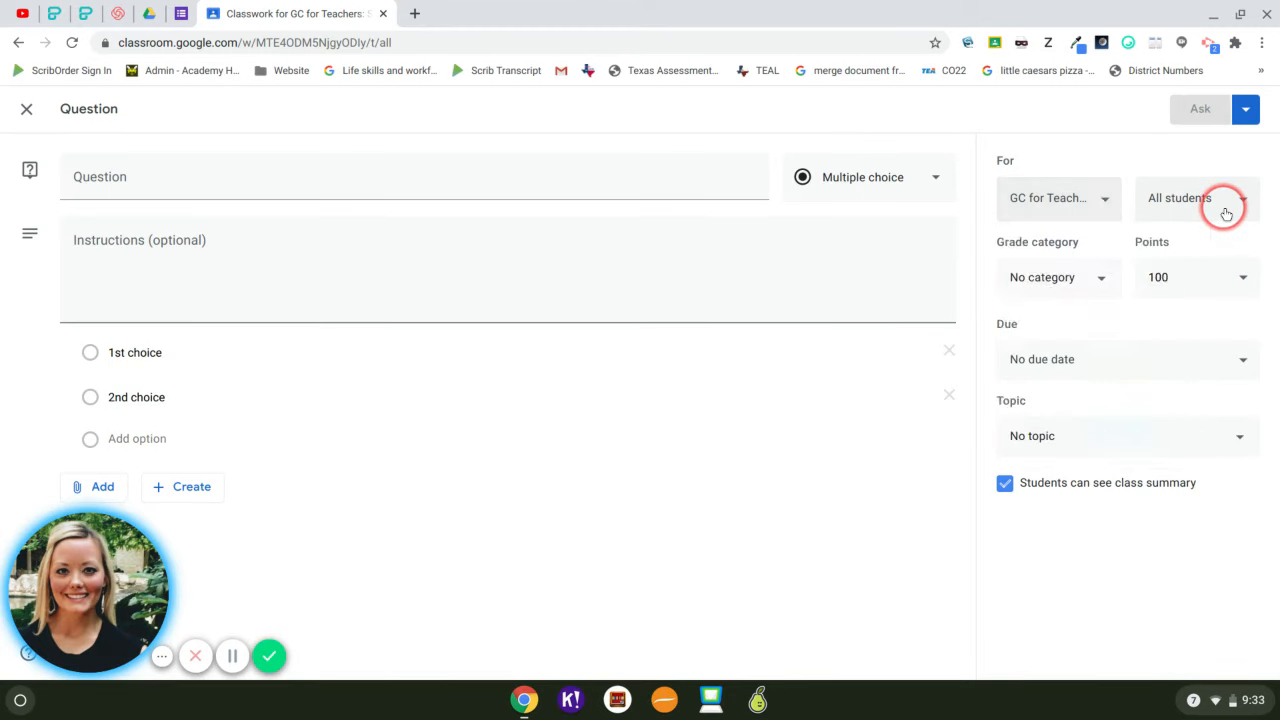
{"action": "left_click", "coordinate": [1225, 213]}
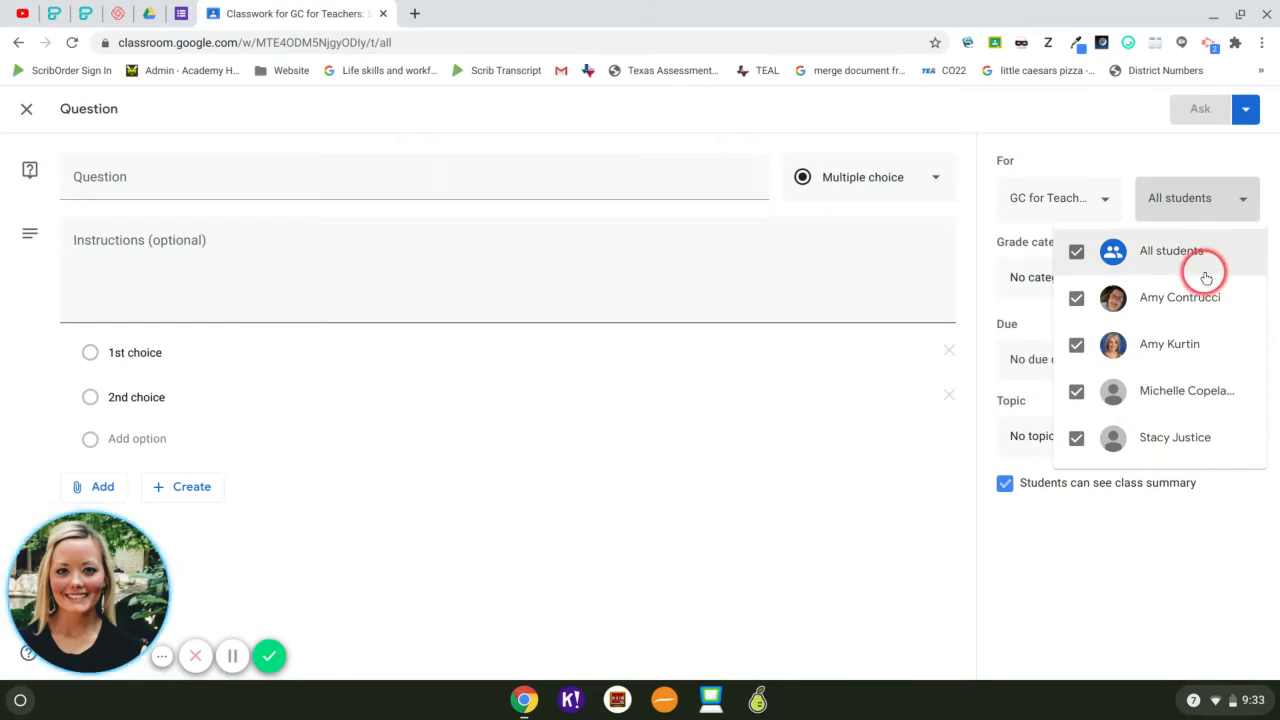
{"action": "left_click", "coordinate": [1248, 192]}
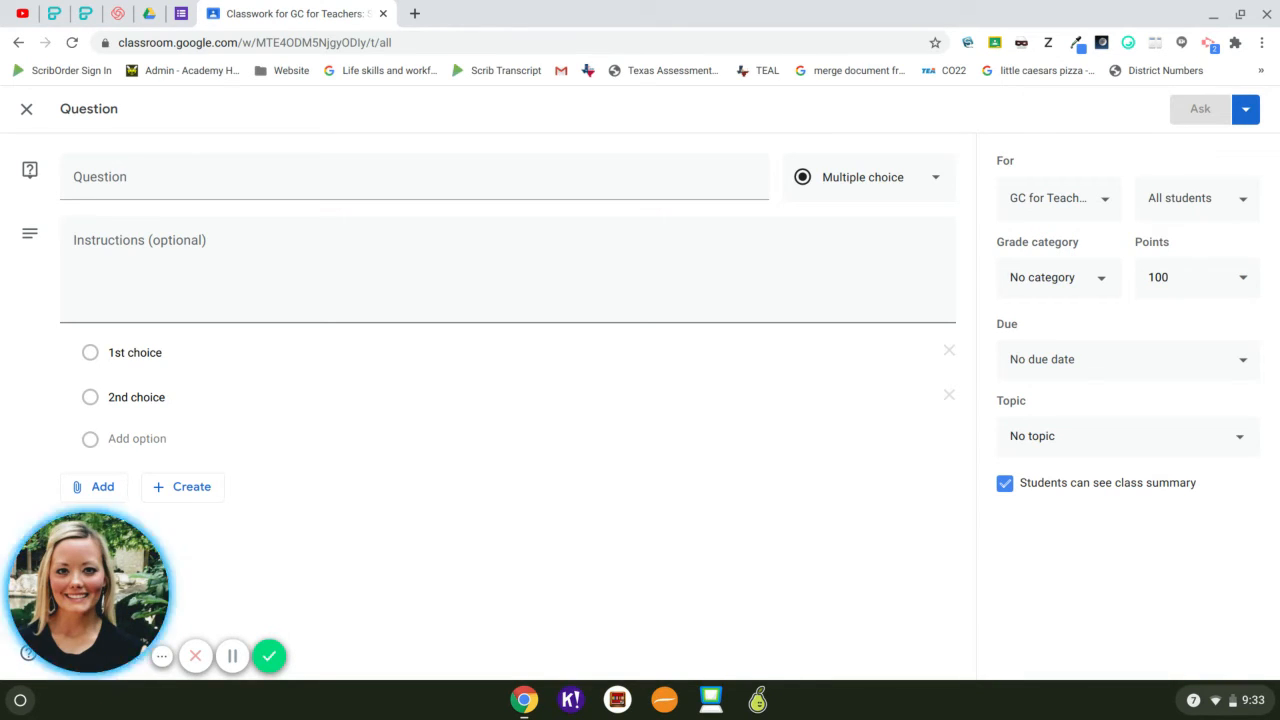
Step: Try the Minor grade category on the question and set it back to No category
{"action": "left_click", "coordinate": [1097, 281]}
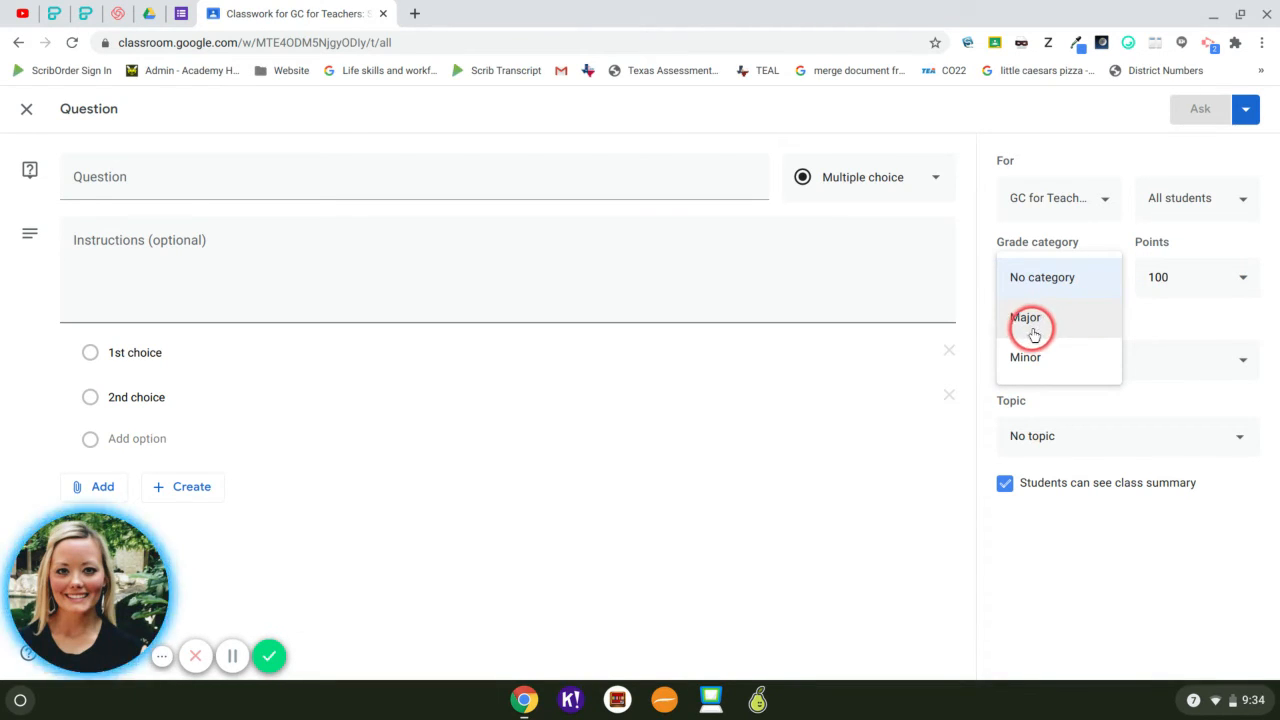
{"action": "left_click", "coordinate": [1054, 363]}
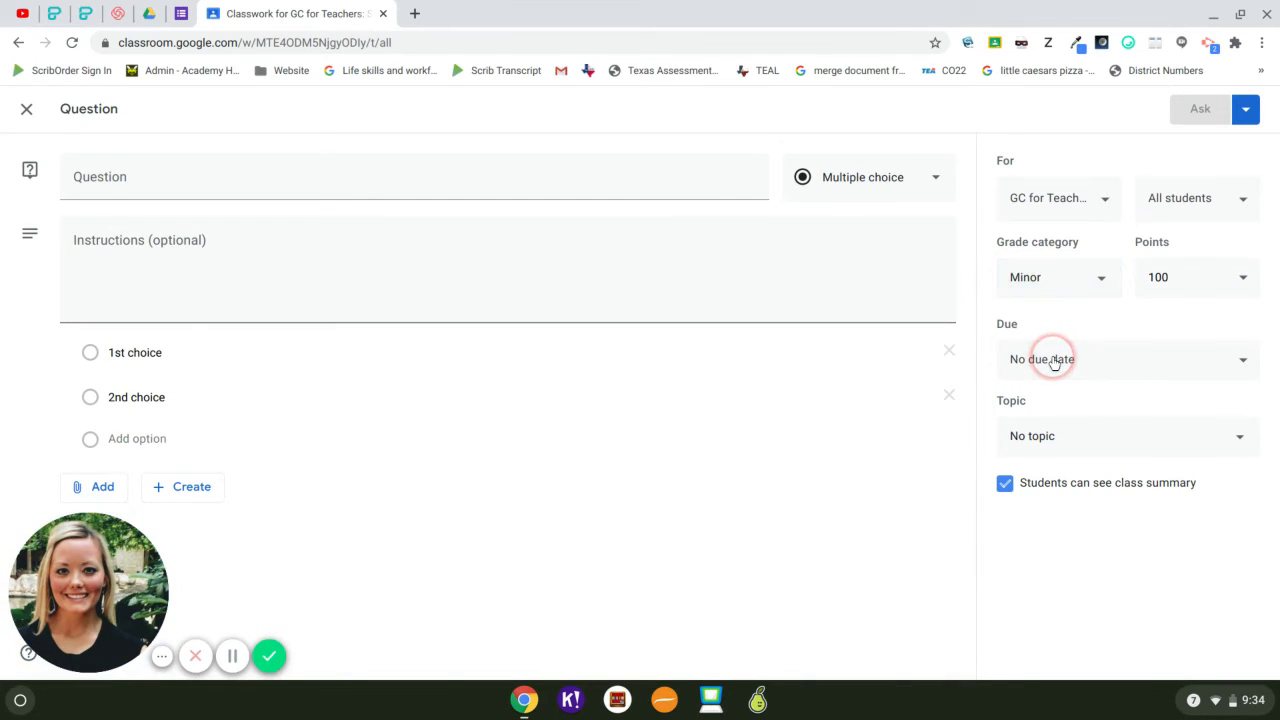
{"action": "left_click", "coordinate": [1068, 284]}
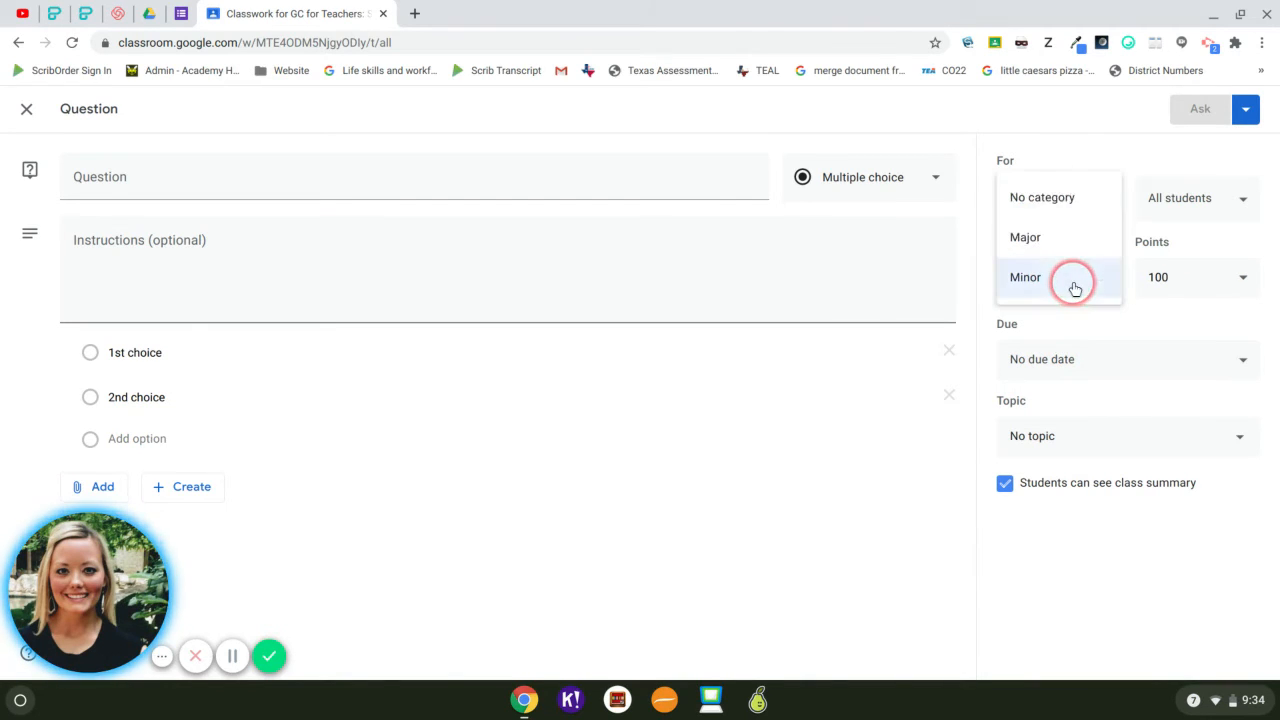
{"action": "left_click", "coordinate": [1046, 199]}
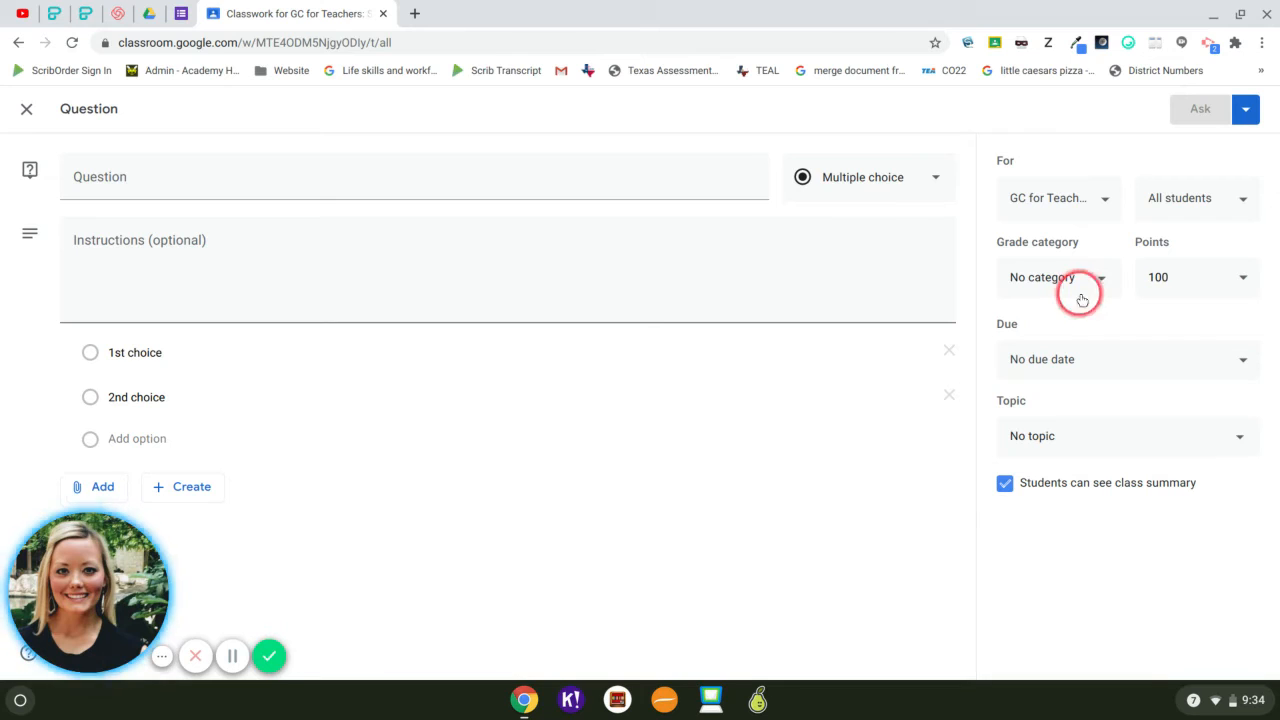
Step: Set the question's due date to Aug 19, 2020 at 11:59 PM
{"action": "left_click", "coordinate": [1094, 367]}
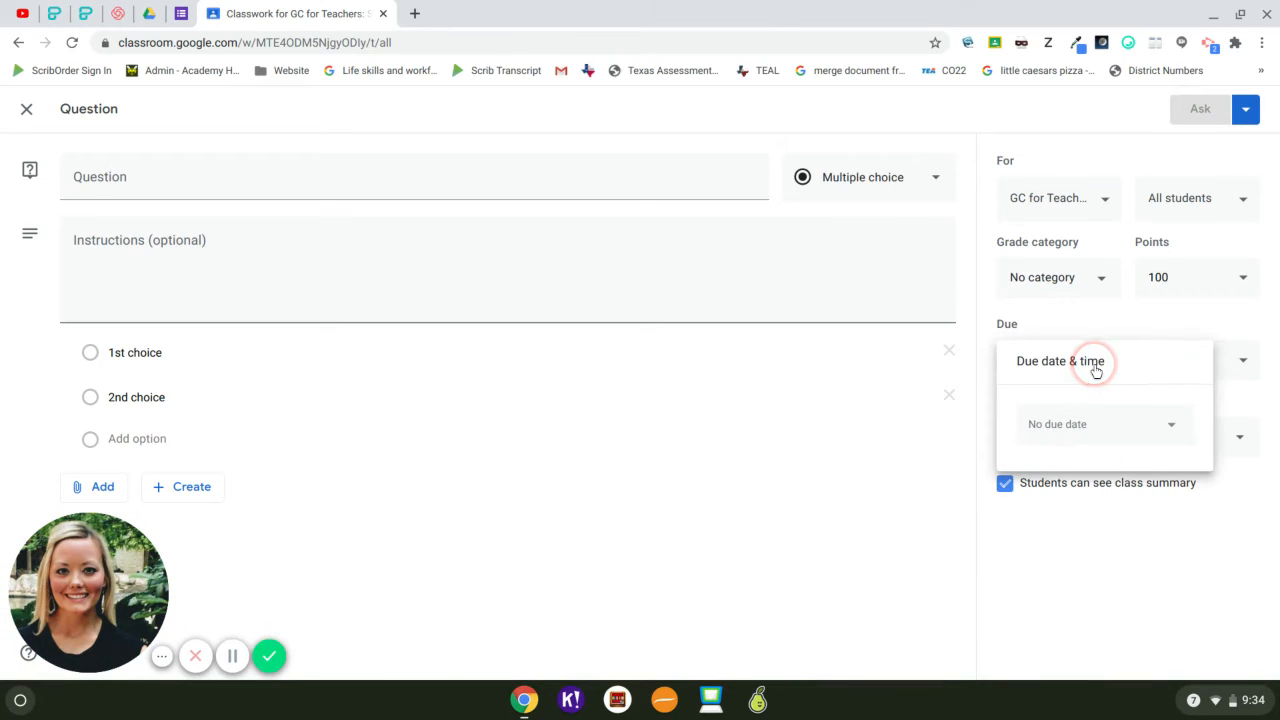
{"action": "left_click", "coordinate": [1173, 427]}
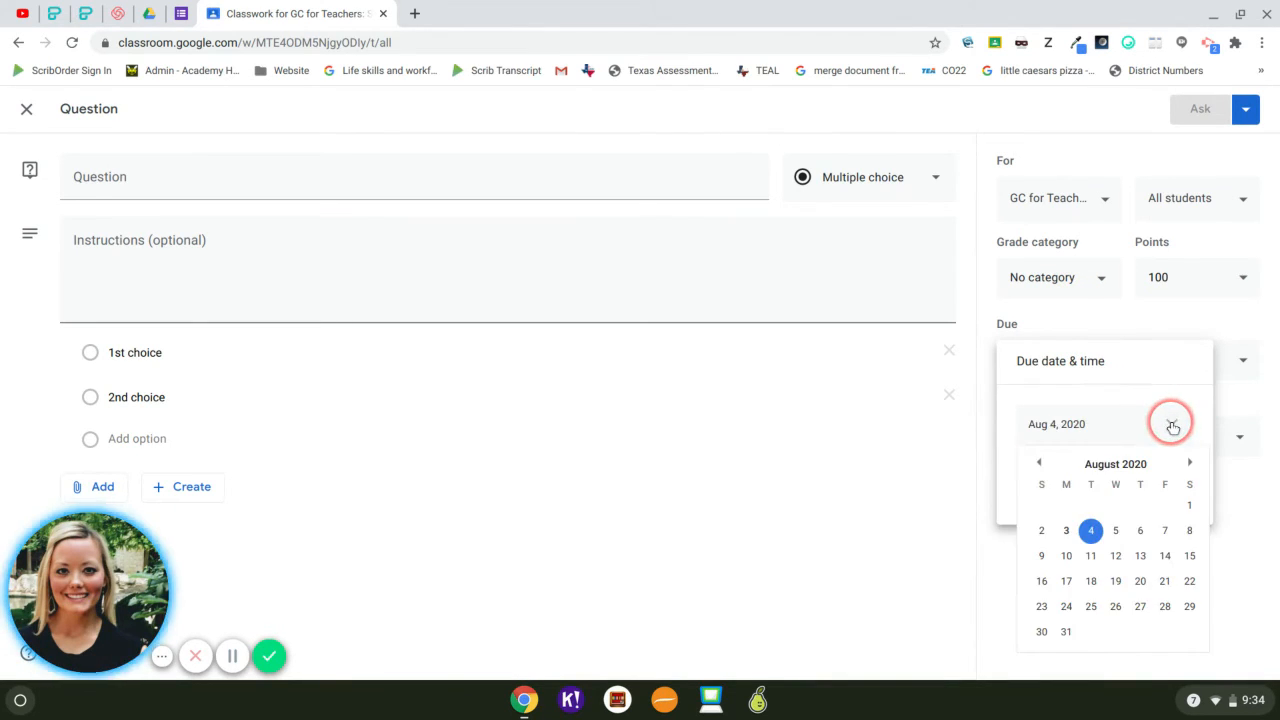
{"action": "left_click", "coordinate": [1113, 584]}
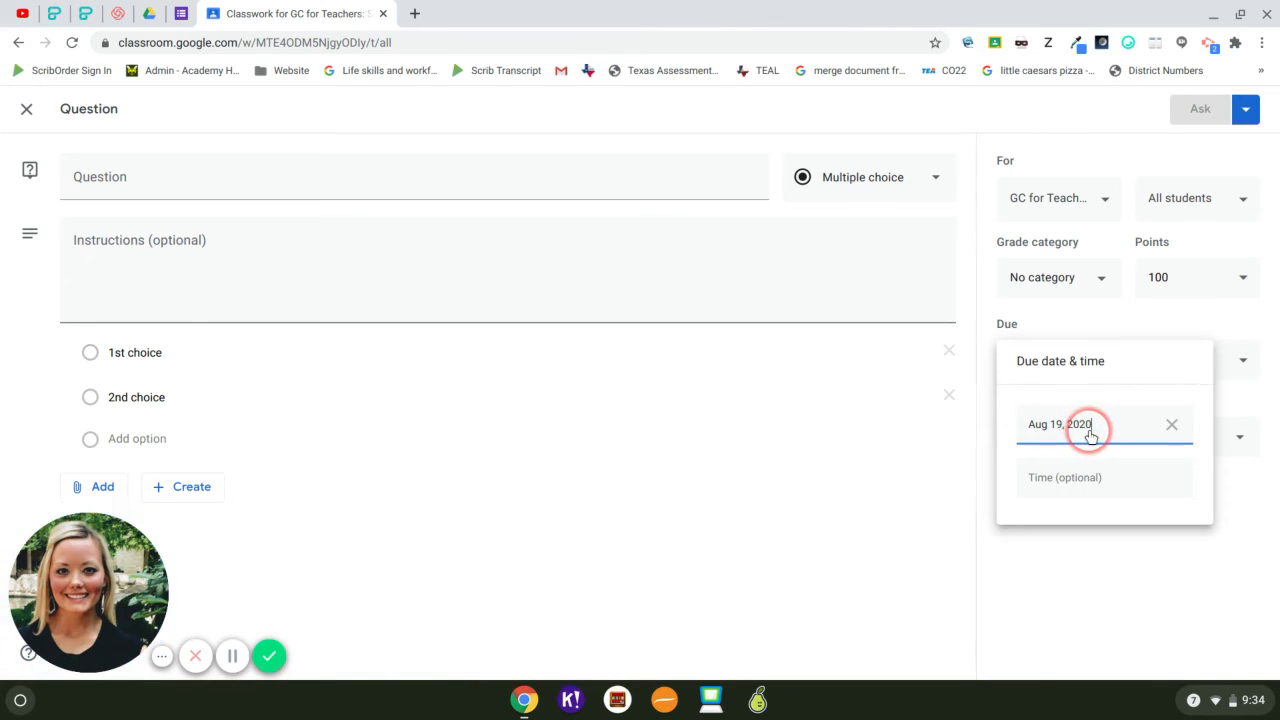
{"action": "left_click", "coordinate": [1040, 479]}
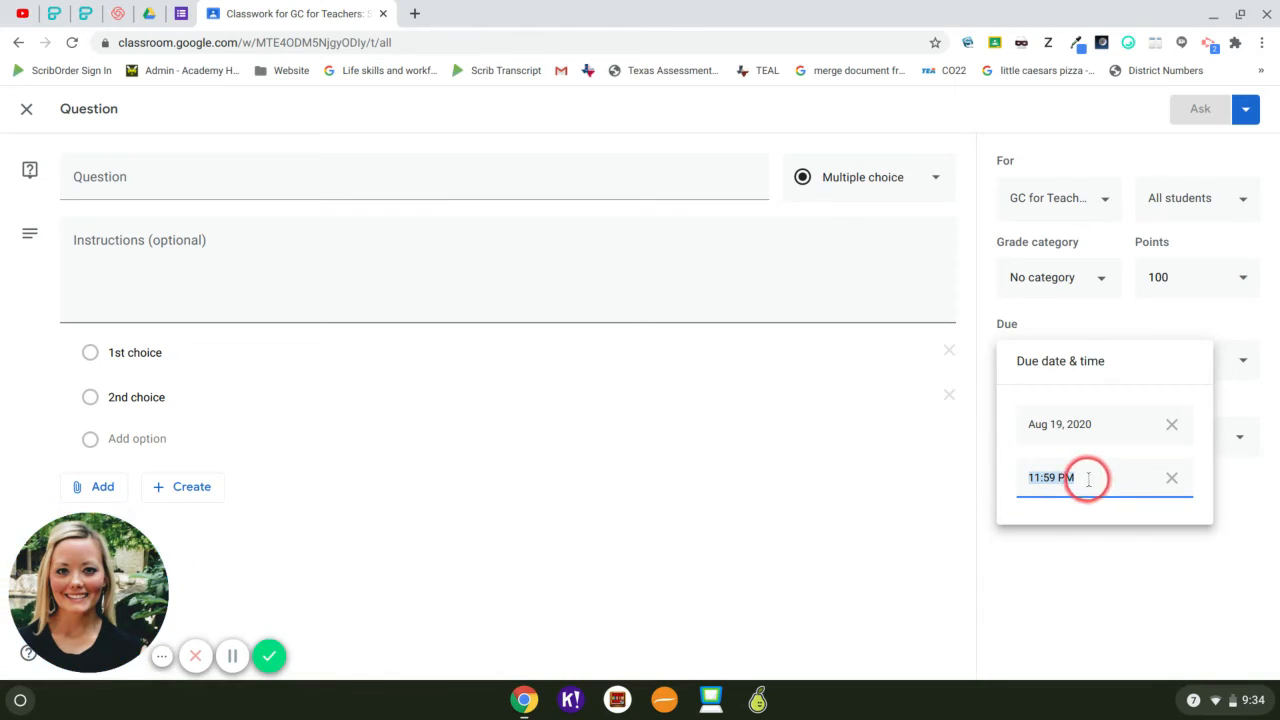
{"action": "left_click", "coordinate": [1127, 600]}
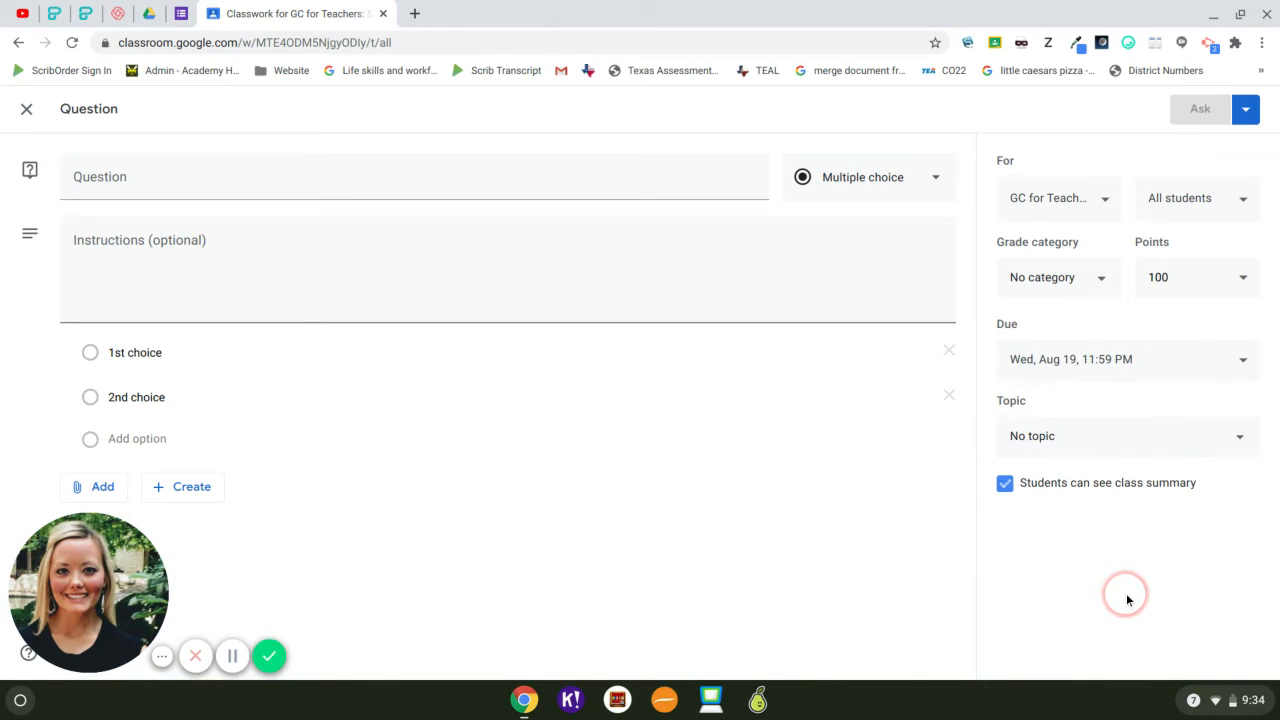
Step: Place the question under the Test Review topic and stop students from seeing the class summary
{"action": "left_click", "coordinate": [1069, 442]}
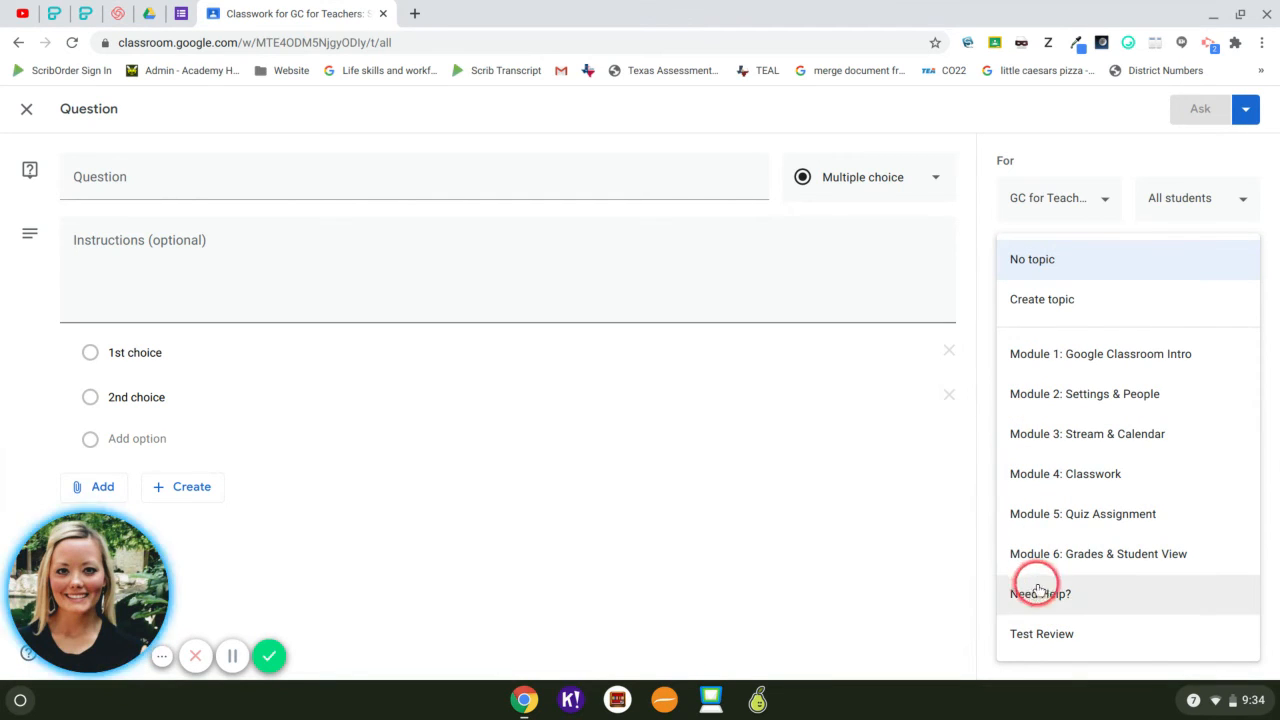
{"action": "left_click", "coordinate": [1047, 634]}
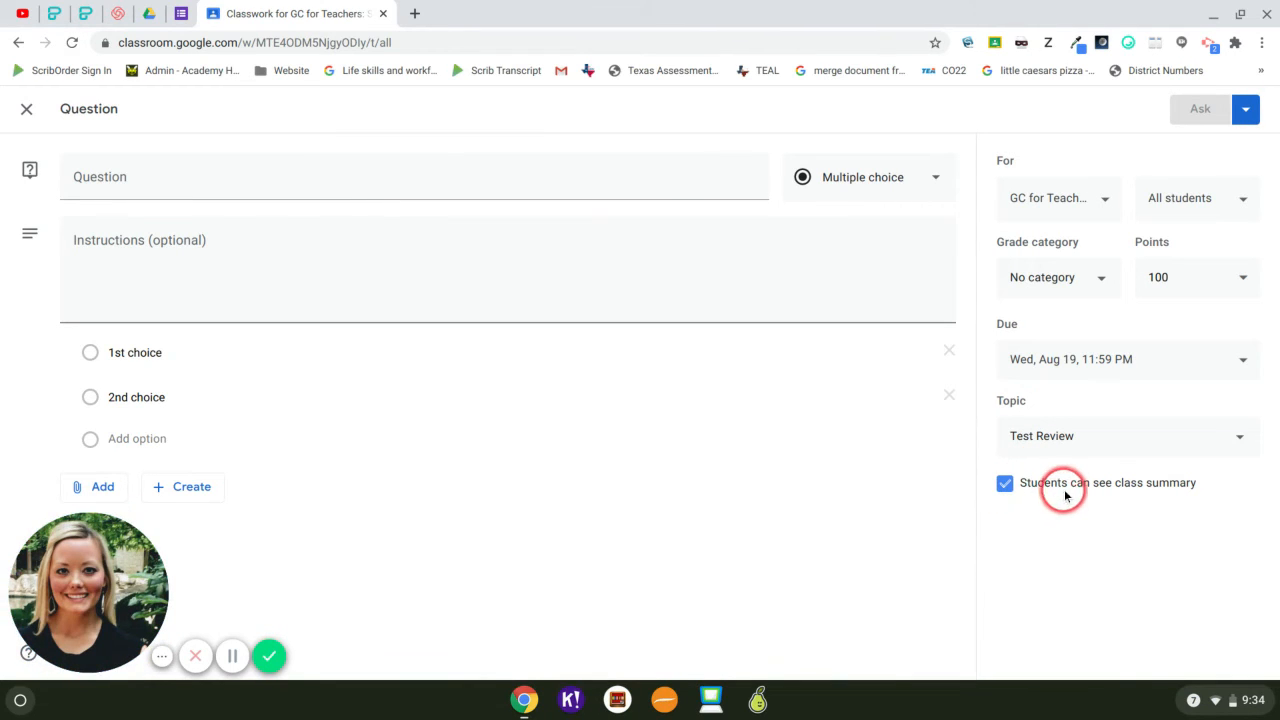
{"action": "left_click", "coordinate": [1003, 487]}
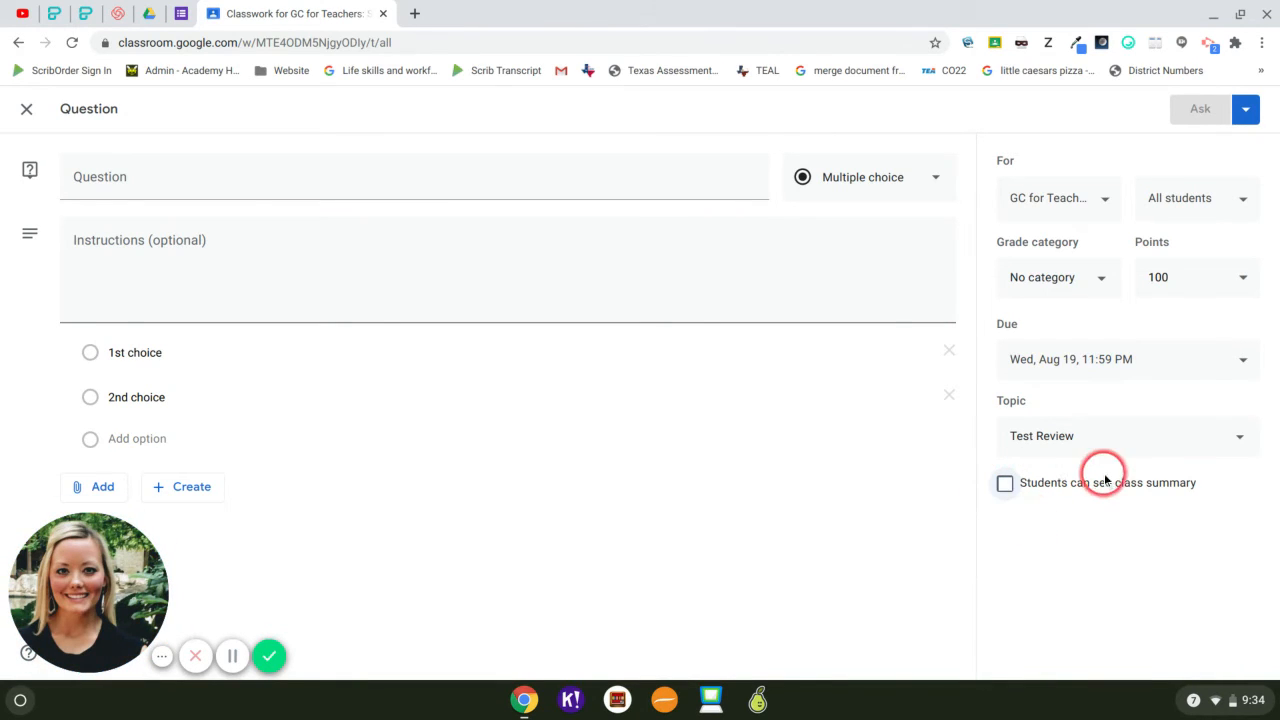
{"action": "left_click", "coordinate": [1005, 486]}
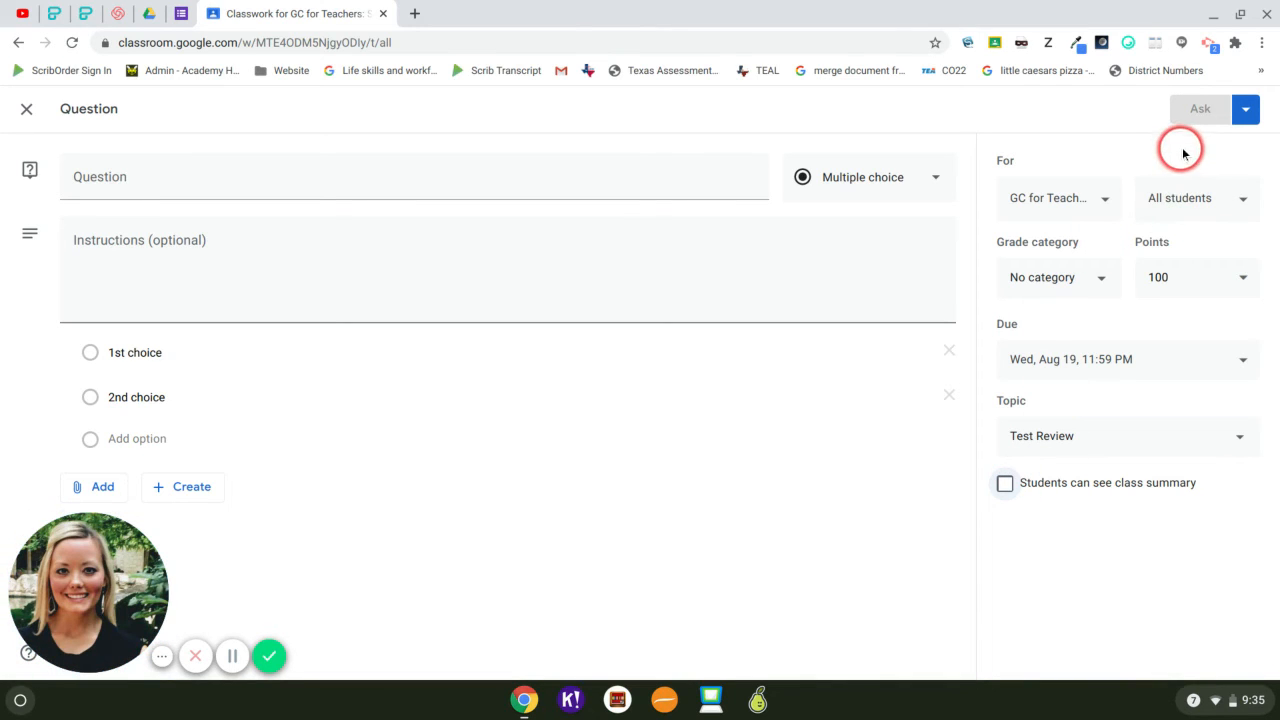
Step: Enter "Title" as the question text, look over the posting options, and ask the question without a grade category
{"action": "left_click", "coordinate": [622, 174]}
{"action": "type", "text": "Title"}
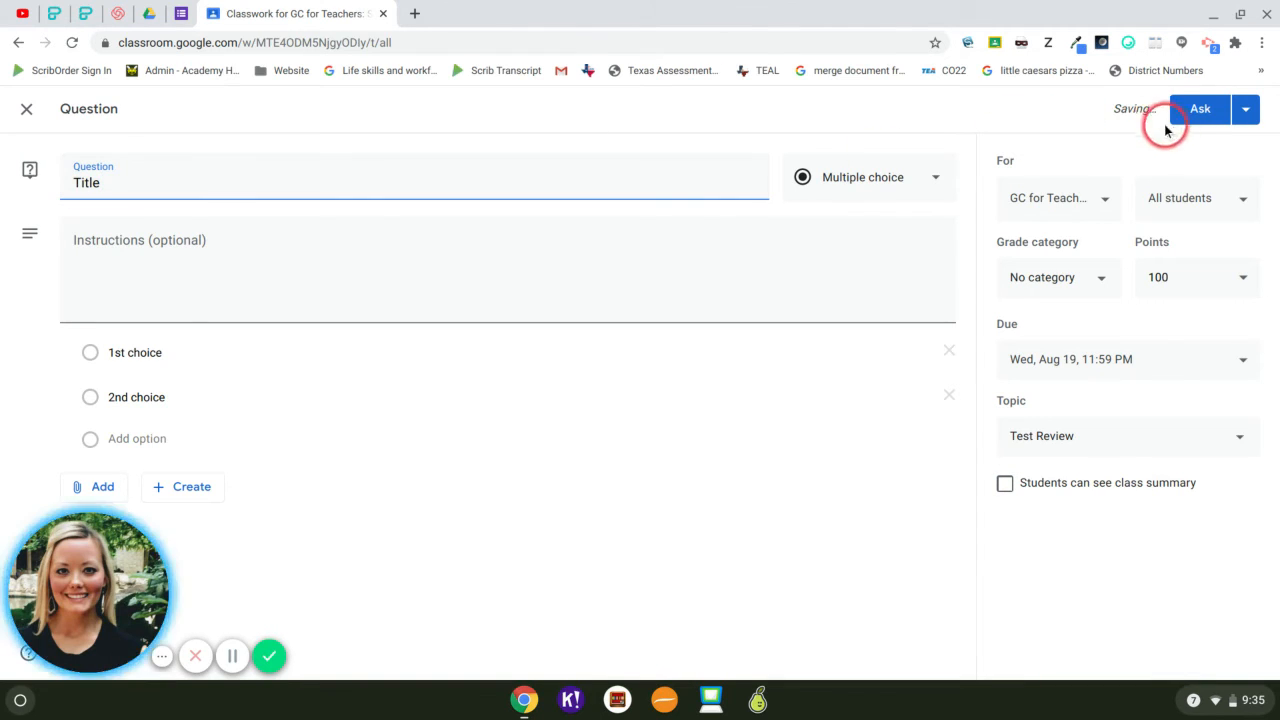
{"action": "left_click", "coordinate": [1234, 116]}
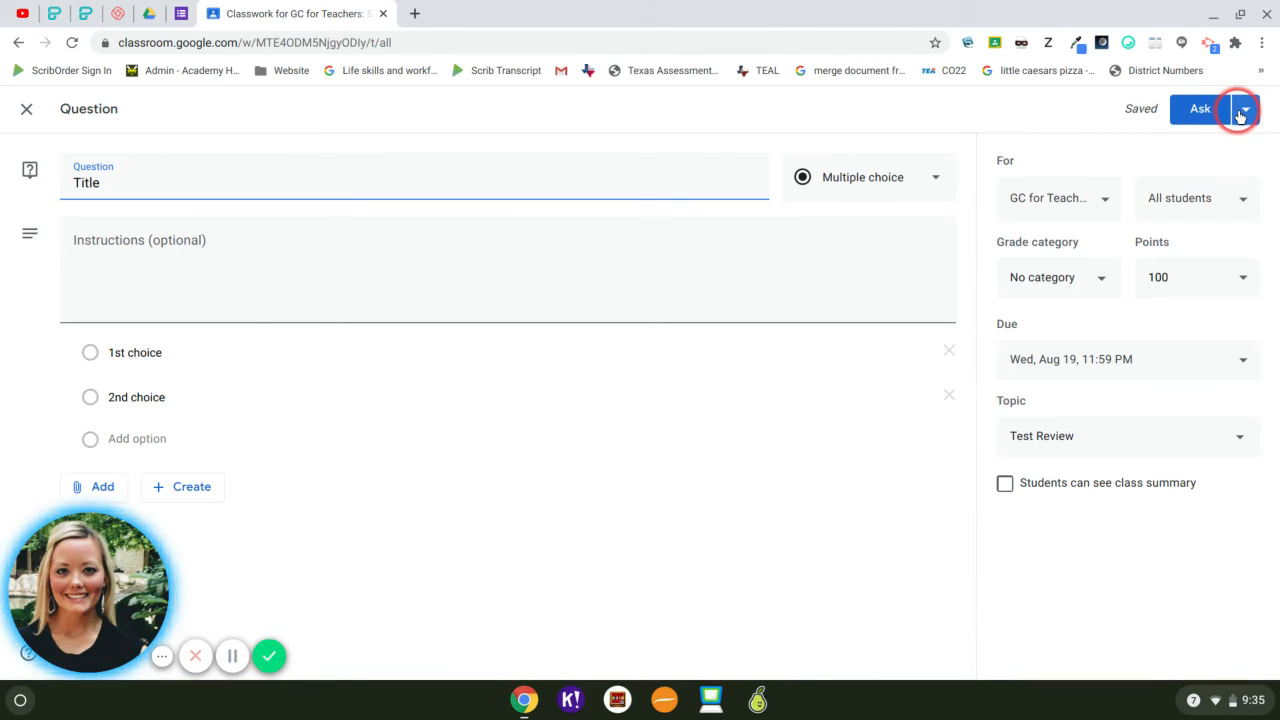
{"action": "left_click", "coordinate": [1240, 116]}
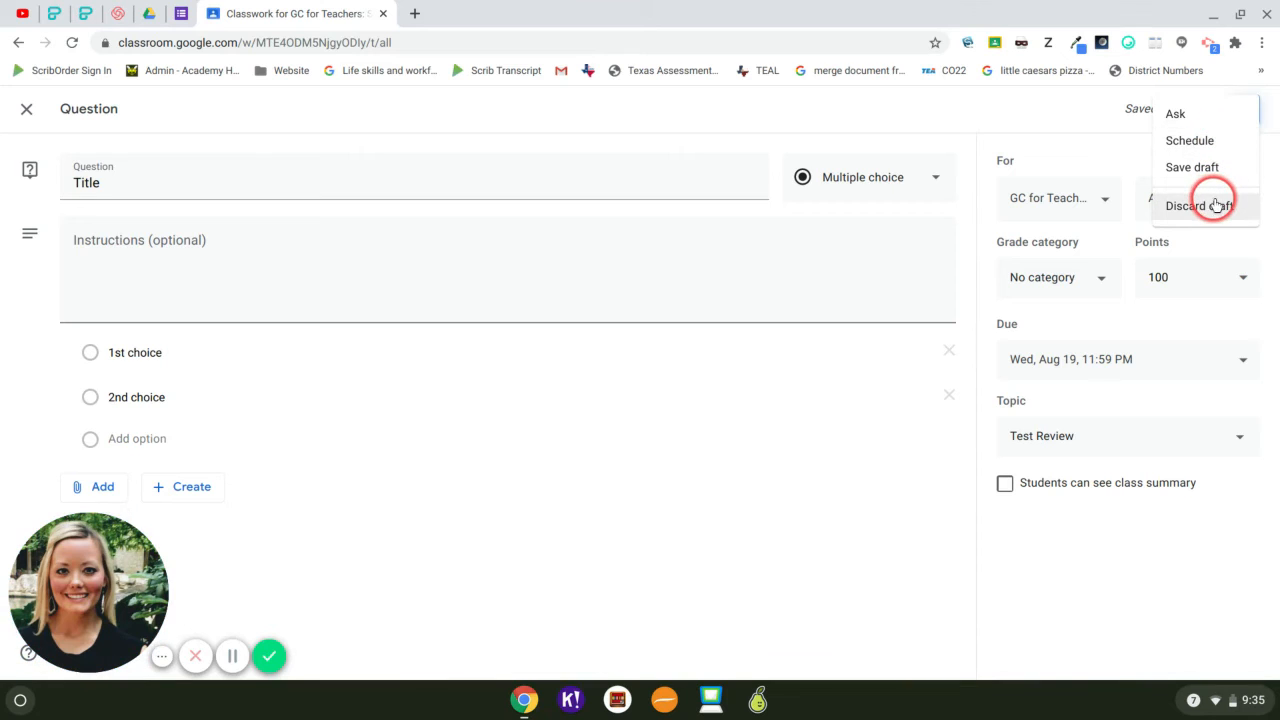
{"action": "left_click", "coordinate": [1077, 114]}
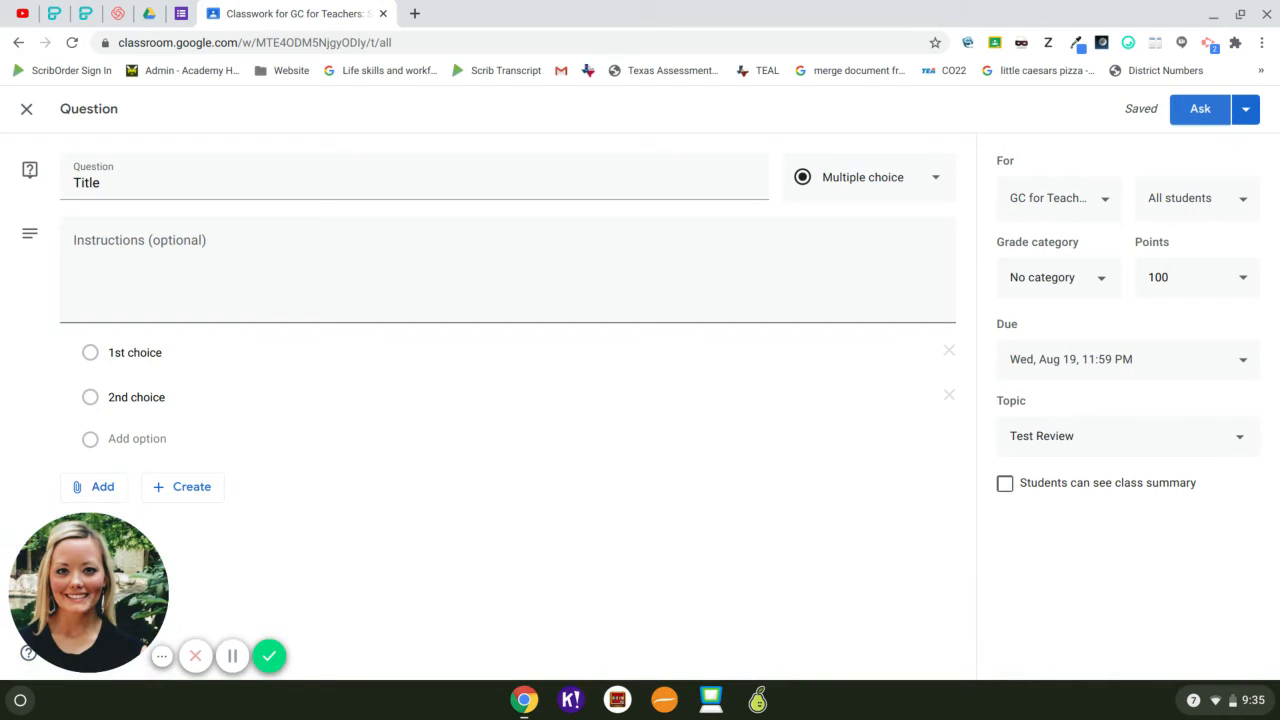
{"action": "left_click", "coordinate": [1195, 112]}
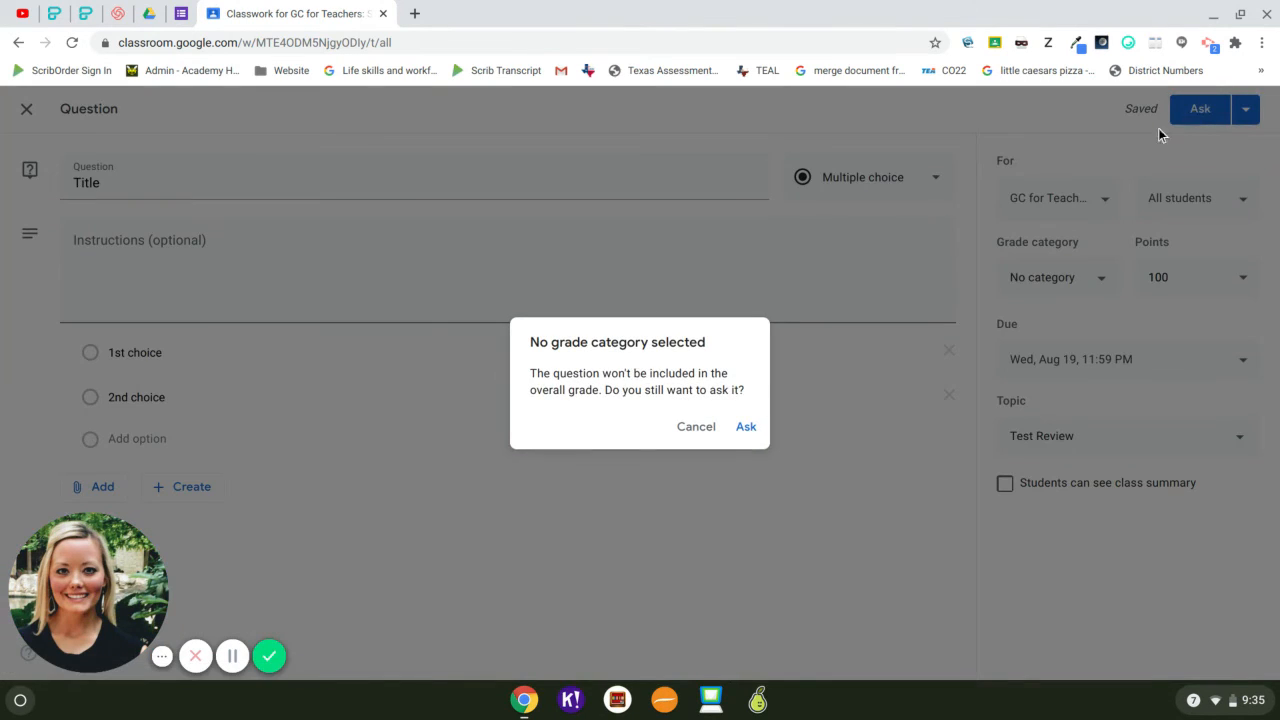
{"action": "left_click", "coordinate": [747, 428]}
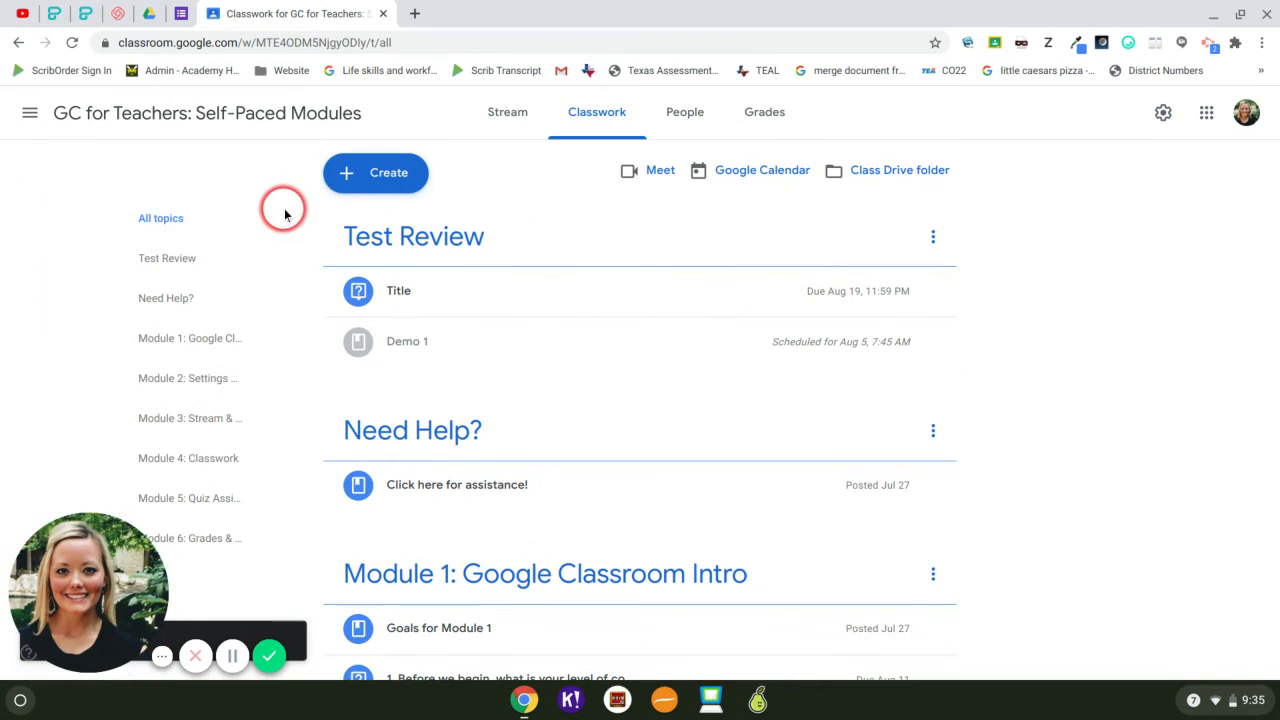
Step: Create a new Assignment in the classwork and title it "Demo 2"
{"action": "left_click", "coordinate": [370, 188]}
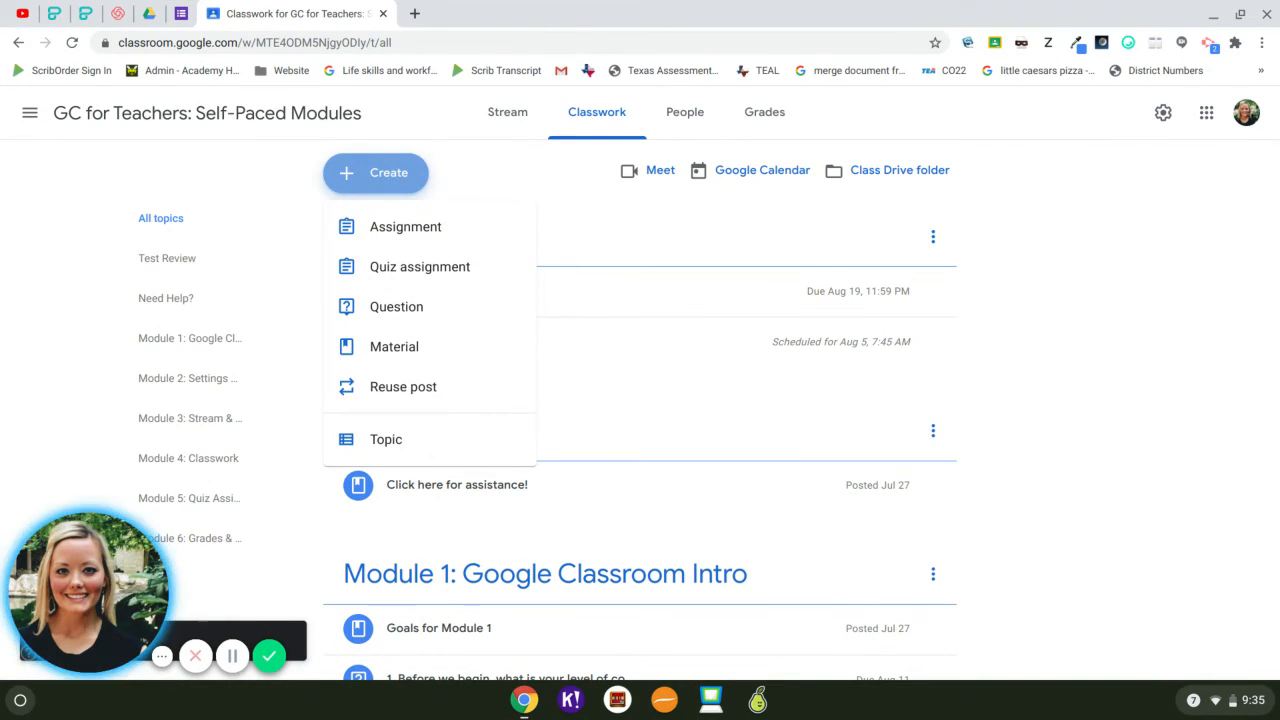
{"action": "left_click", "coordinate": [396, 312]}
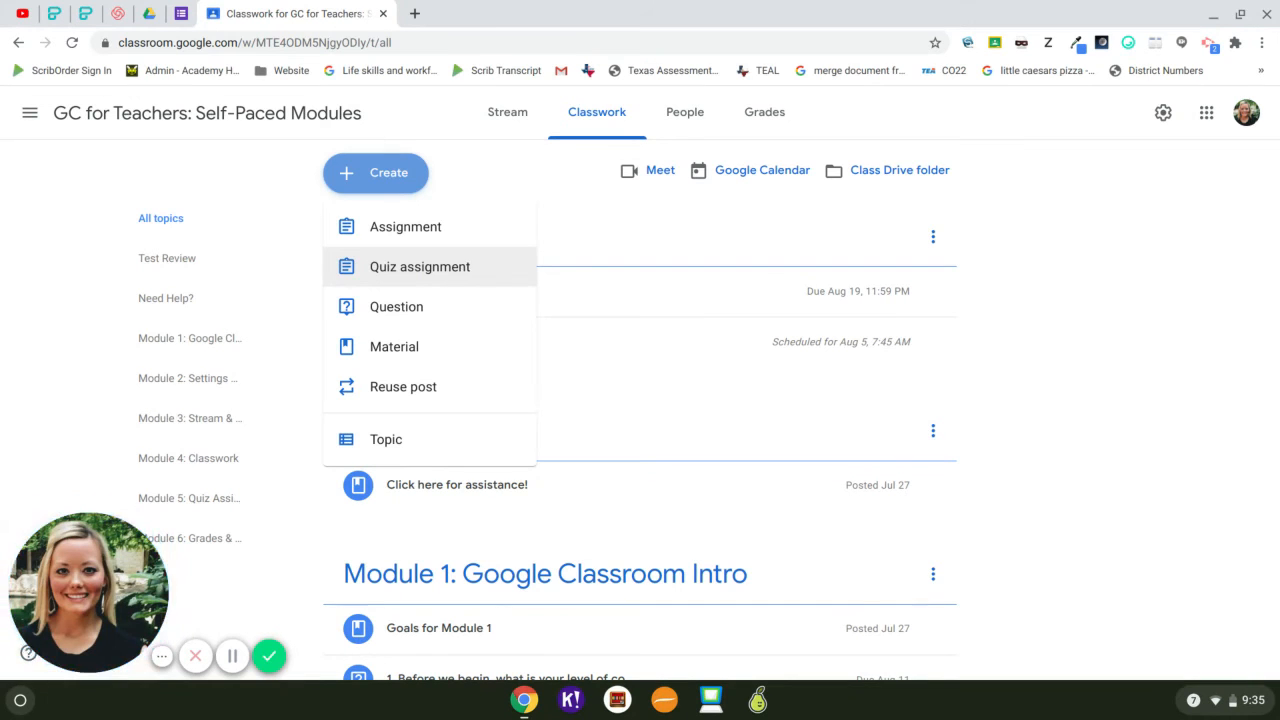
{"action": "left_click", "coordinate": [392, 229]}
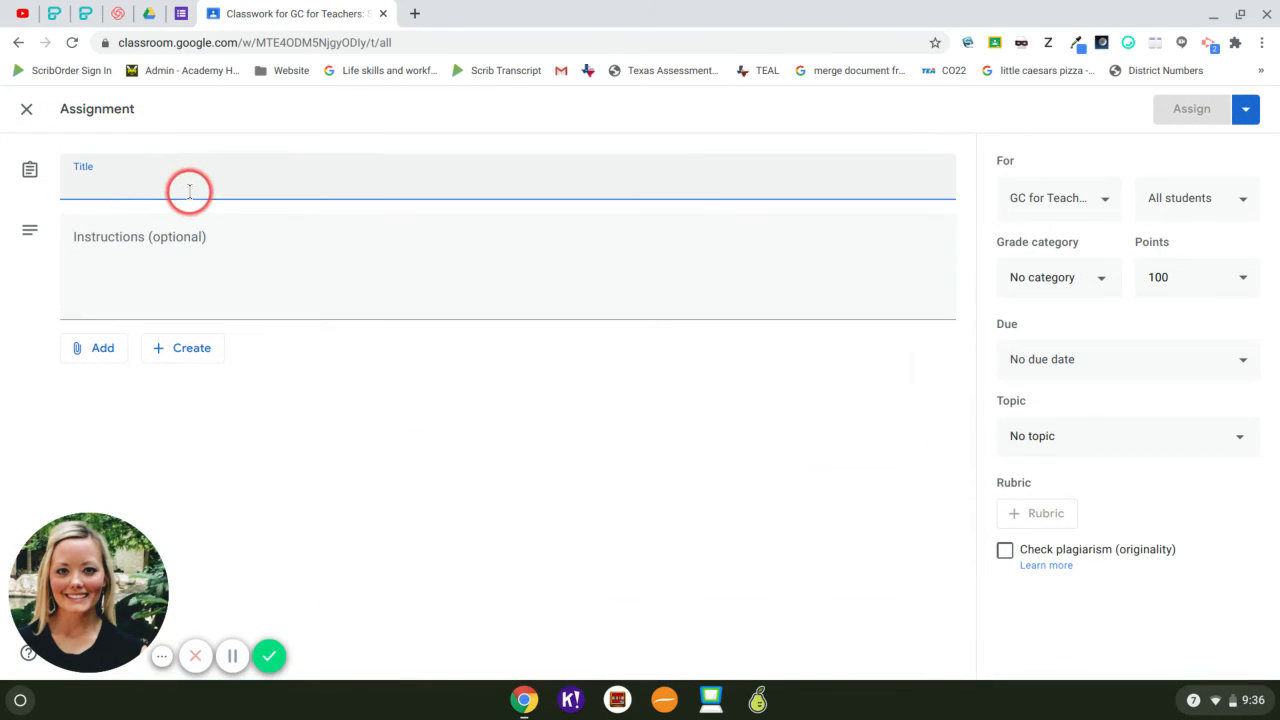
{"action": "type", "text": "Demi"}
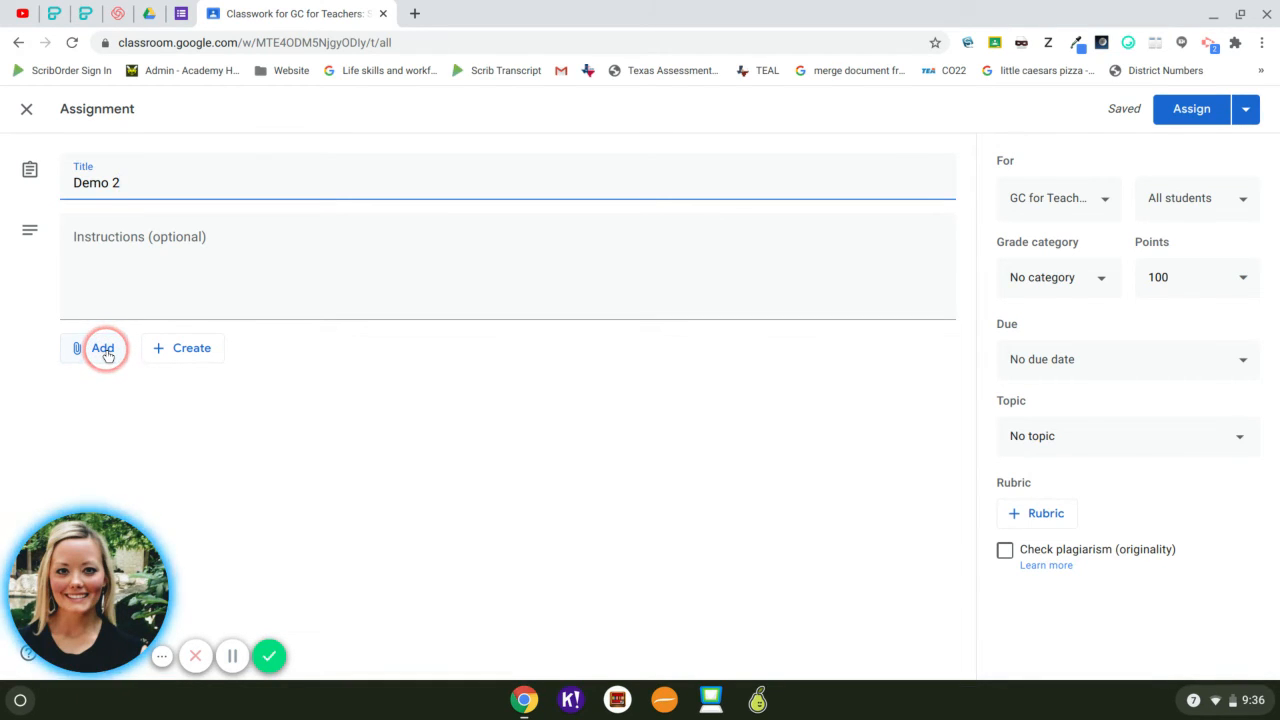
Step: Attach a link to academyisd.net to the Demo 2 assignment
{"action": "left_click", "coordinate": [103, 350]}
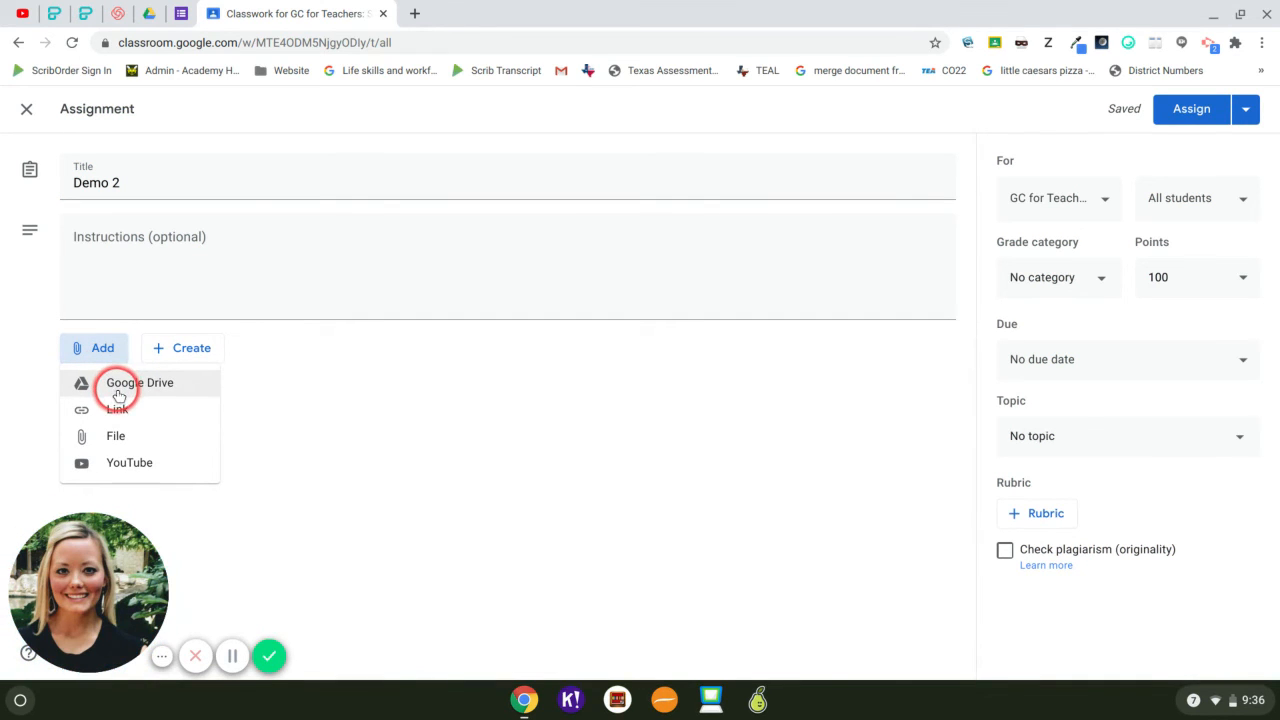
{"action": "left_click", "coordinate": [118, 412]}
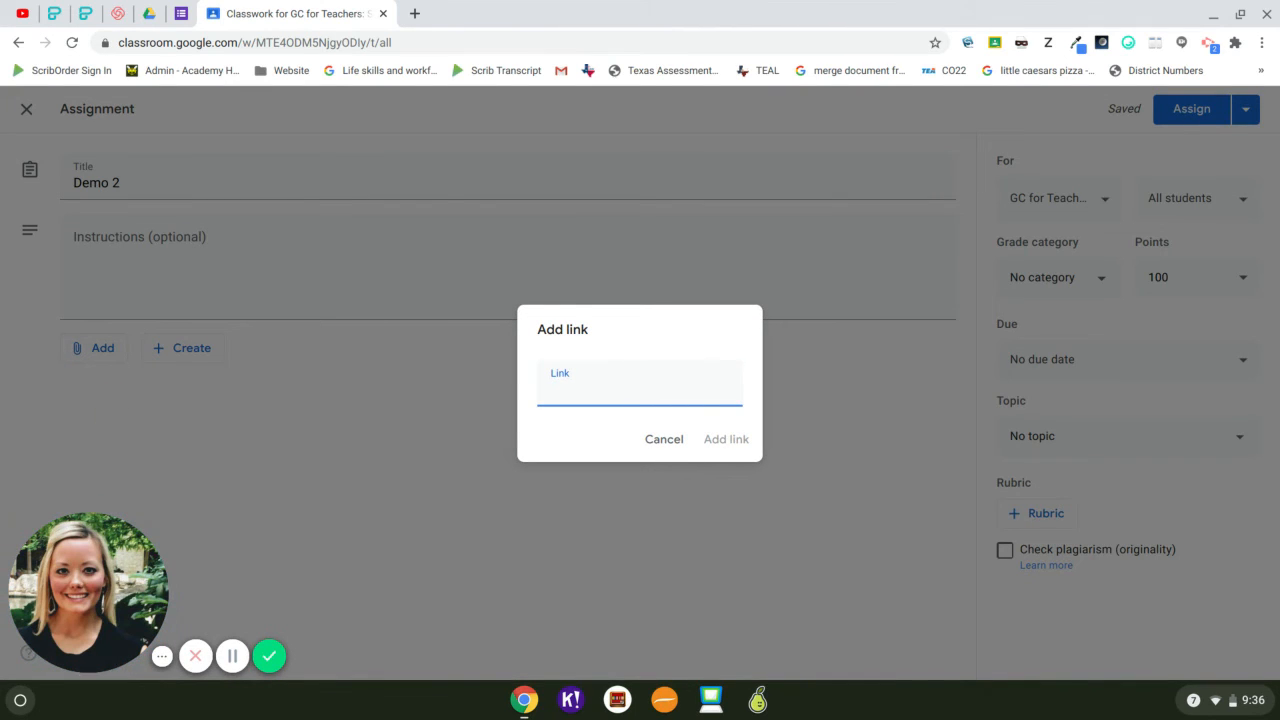
{"action": "type", "text": "acade"}
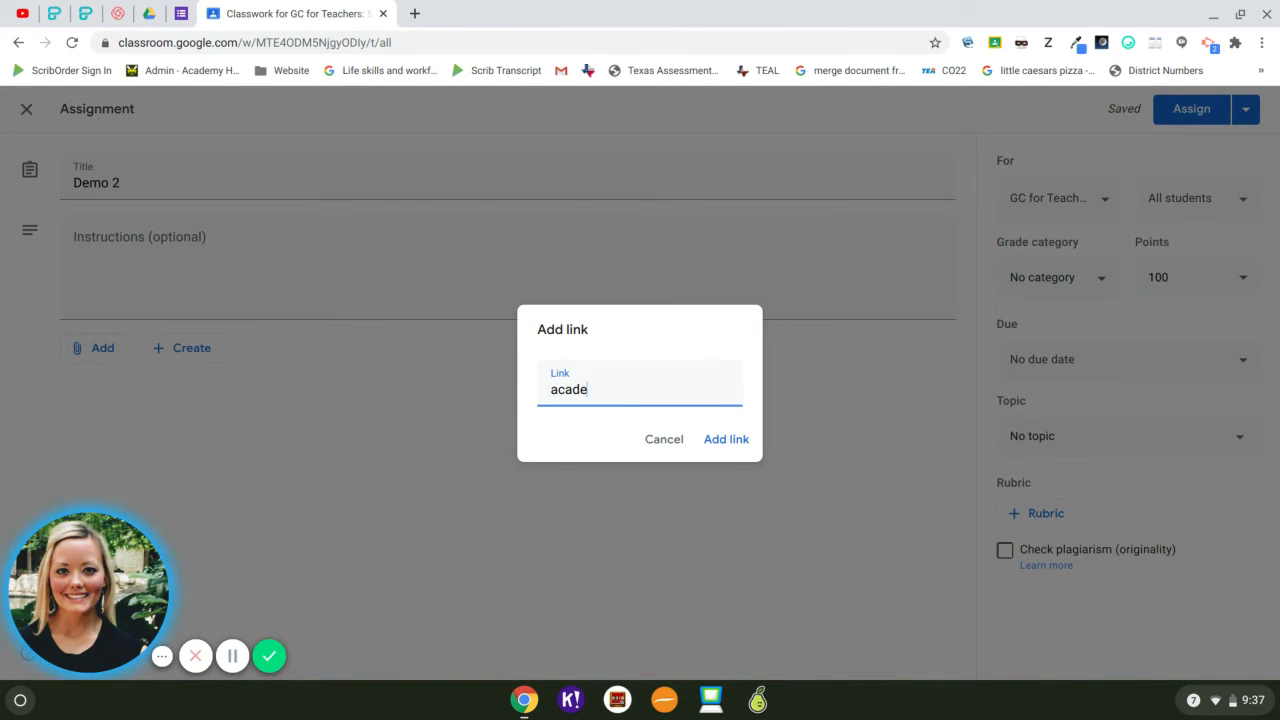
{"action": "type", "text": "myisd.net"}
{"action": "left_click", "coordinate": [729, 447]}
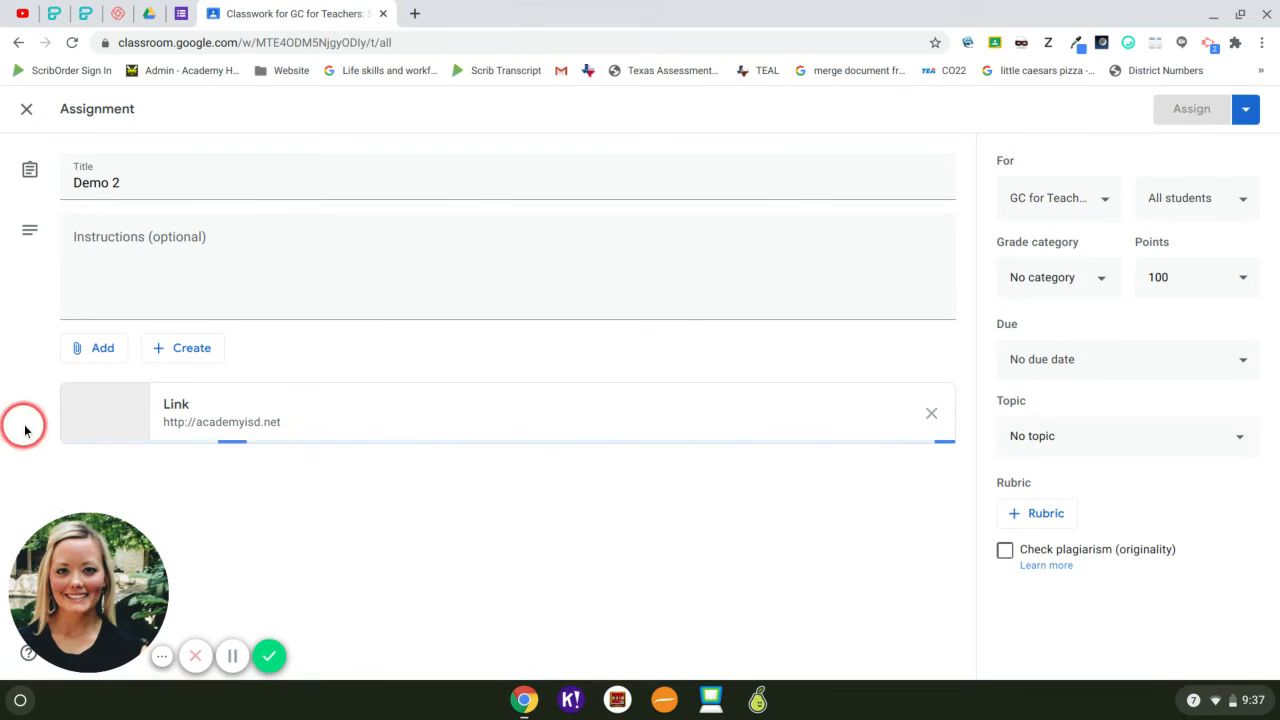
Step: Upload AMS School Supply List 2020-21.pdf from the Downloads folder as an attachment to the Demo 2 assignment
{"action": "left_click", "coordinate": [80, 350]}
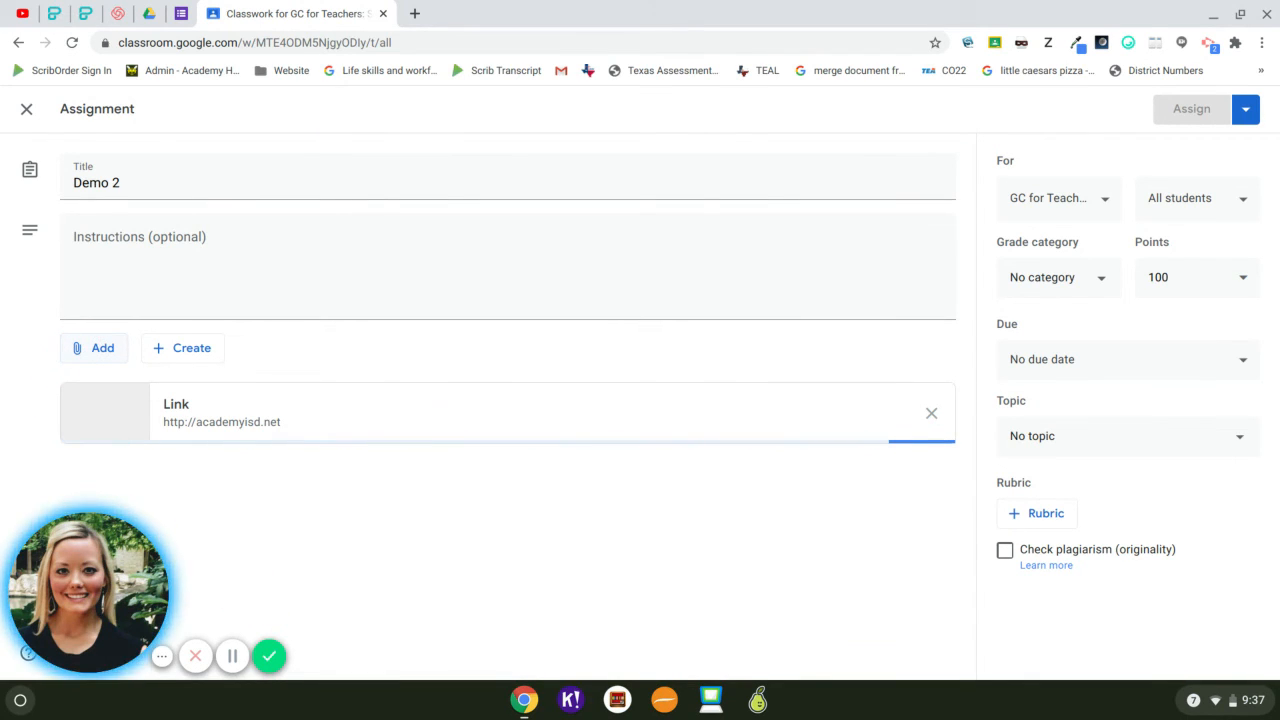
{"action": "left_click", "coordinate": [80, 348]}
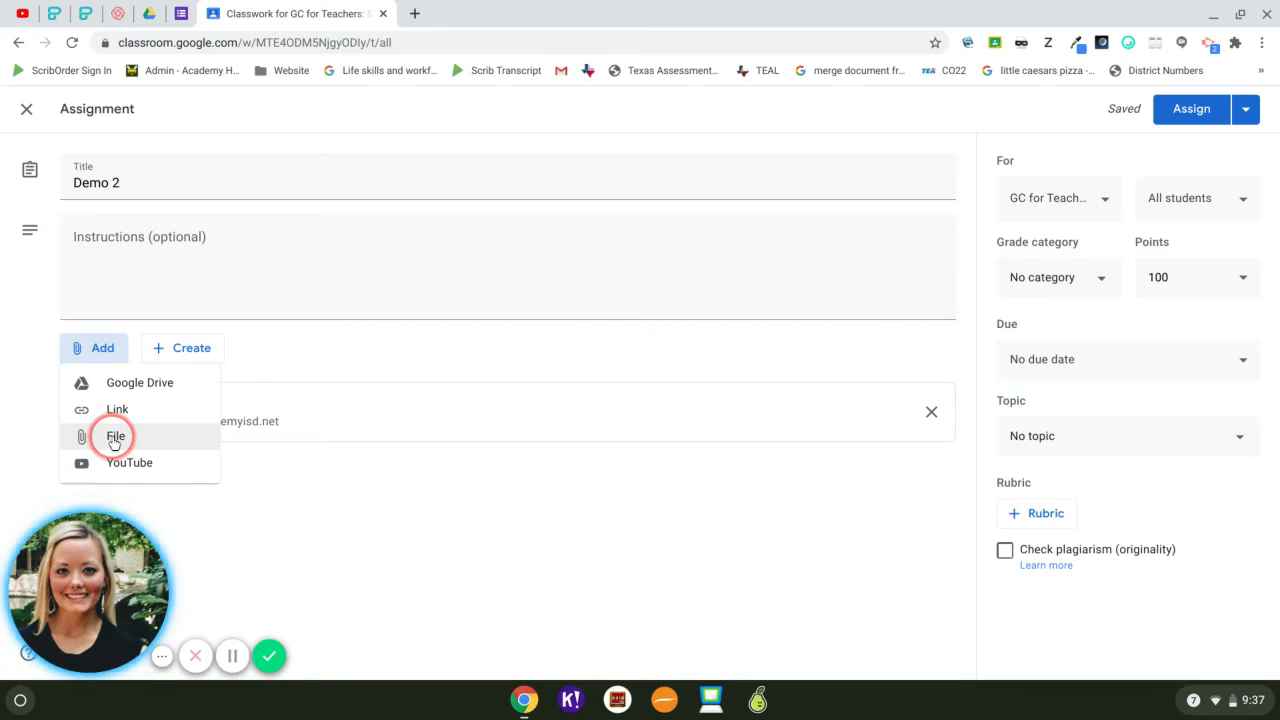
{"action": "left_click", "coordinate": [114, 438]}
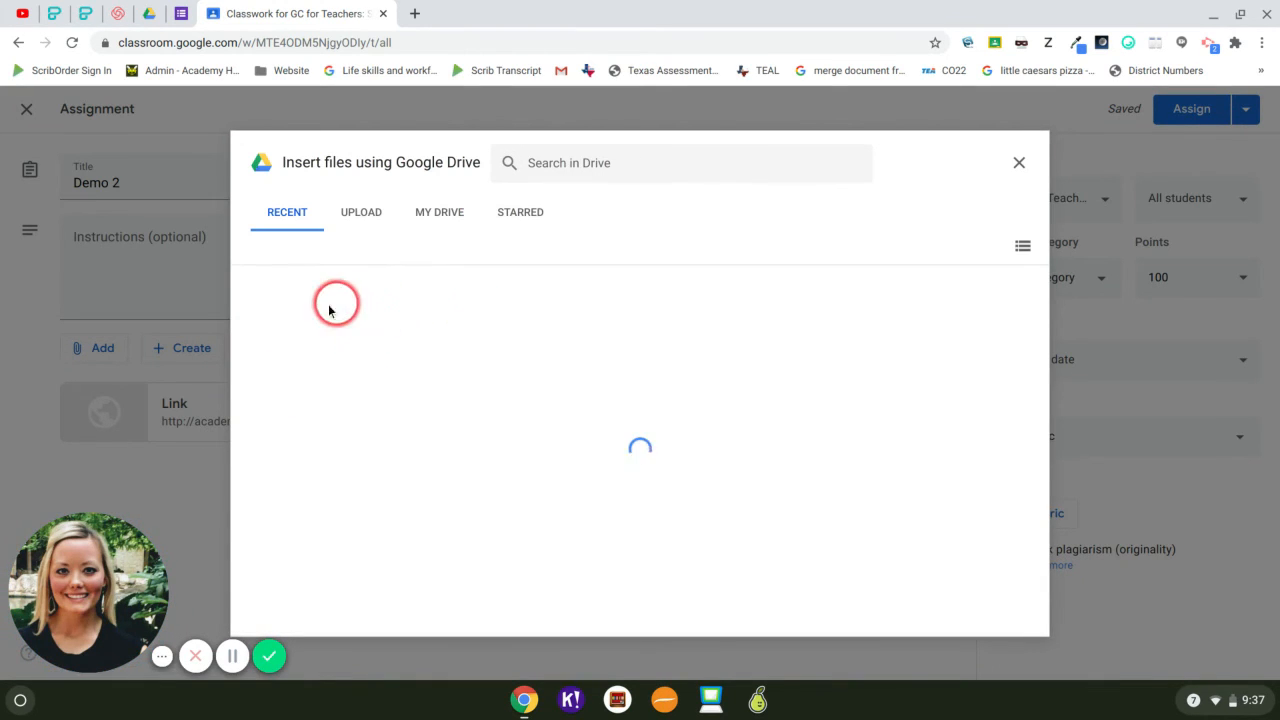
{"action": "left_click", "coordinate": [361, 219]}
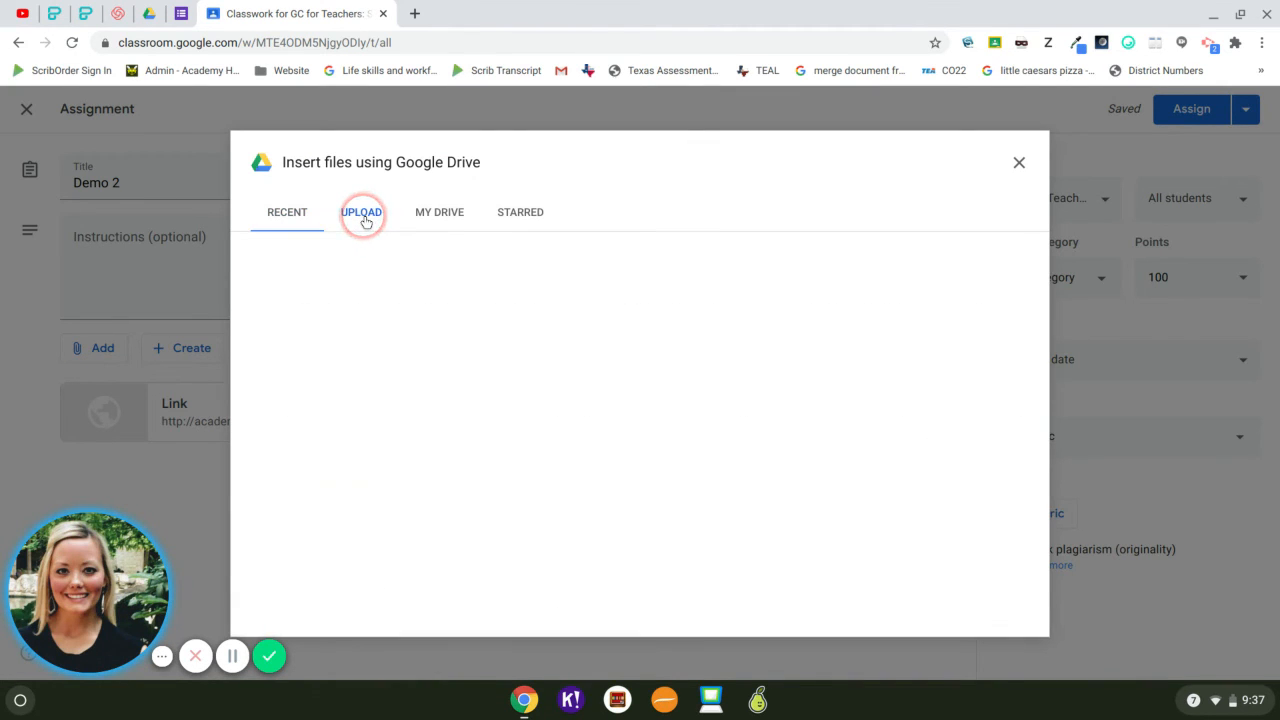
{"action": "left_click", "coordinate": [661, 492]}
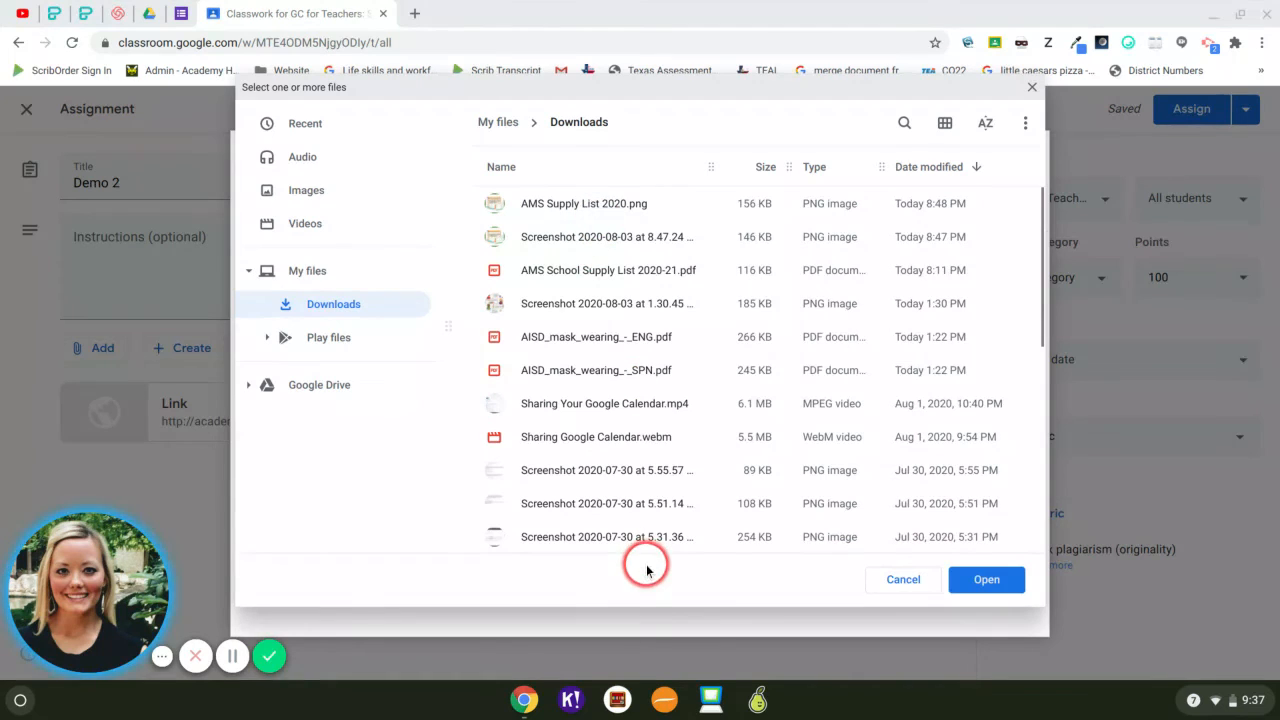
{"action": "left_click", "coordinate": [588, 270]}
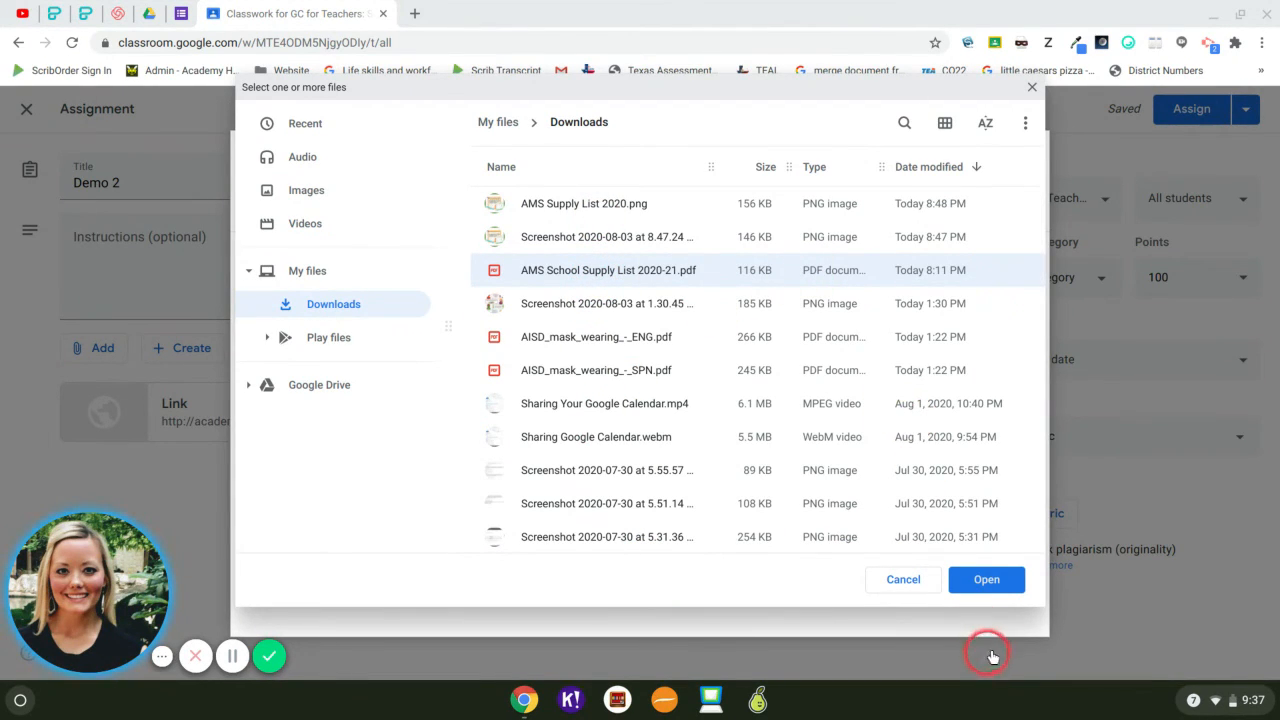
{"action": "left_click", "coordinate": [986, 580]}
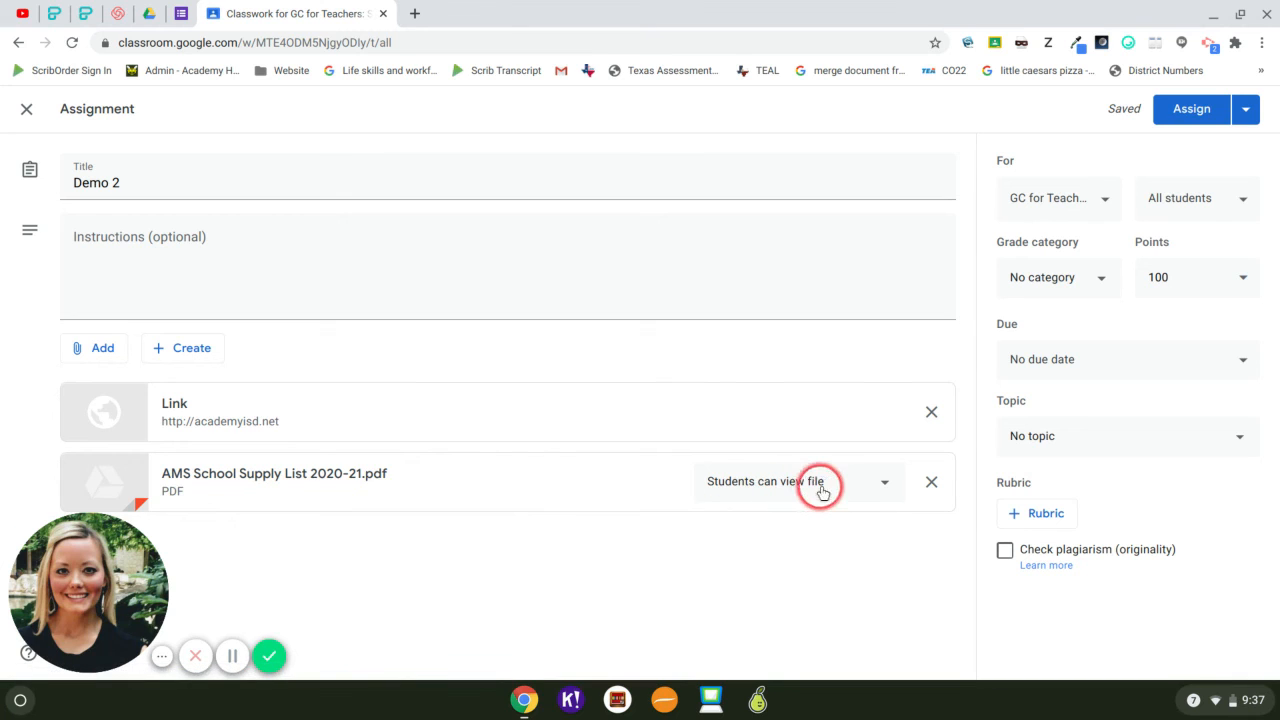
Step: Try the "Make a copy for each student" permission on the supply list PDF and return it to "Students can view file"
{"action": "left_click", "coordinate": [884, 488]}
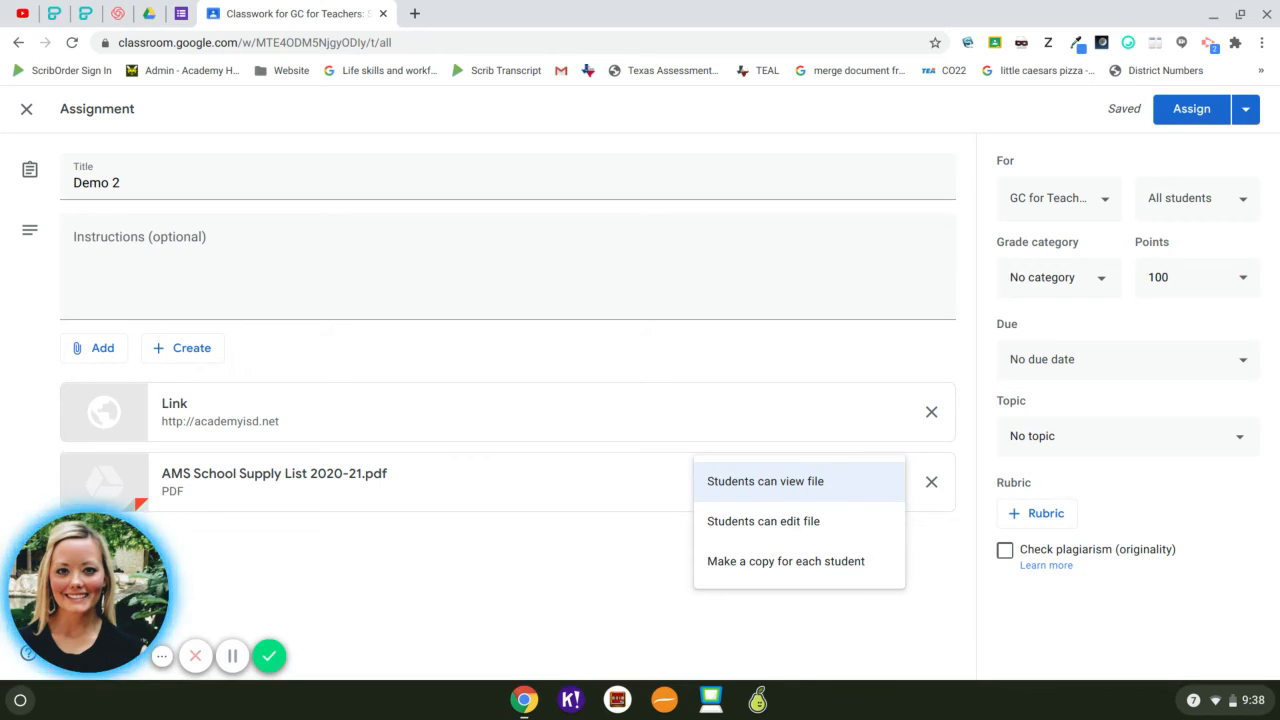
{"action": "left_click", "coordinate": [806, 486]}
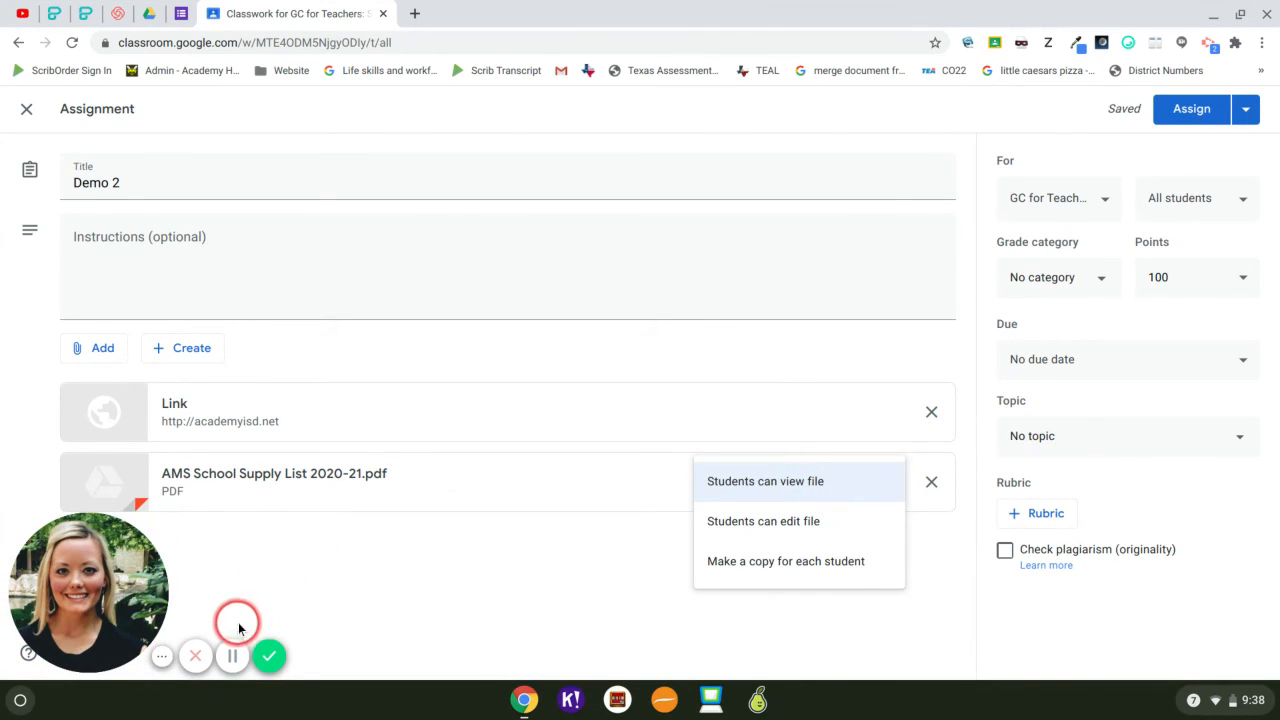
{"action": "left_click", "coordinate": [232, 656]}
{"action": "left_click", "coordinate": [561, 600]}
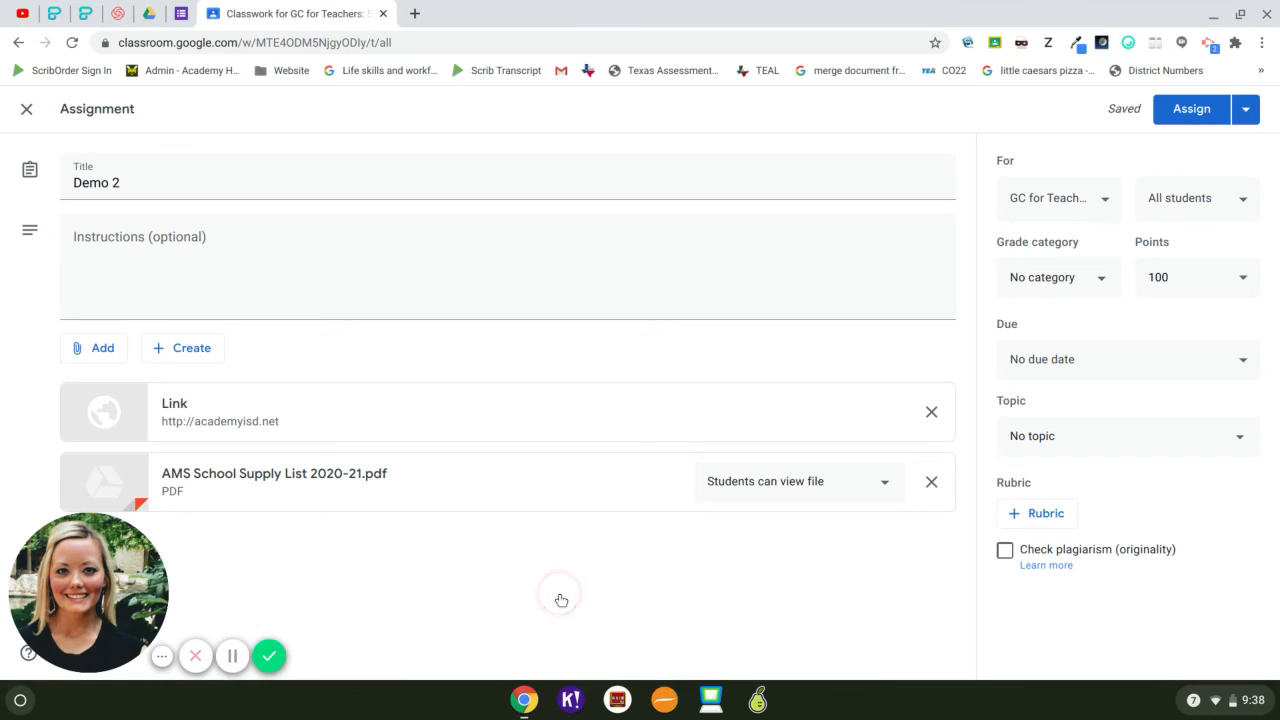
{"action": "left_click", "coordinate": [878, 488]}
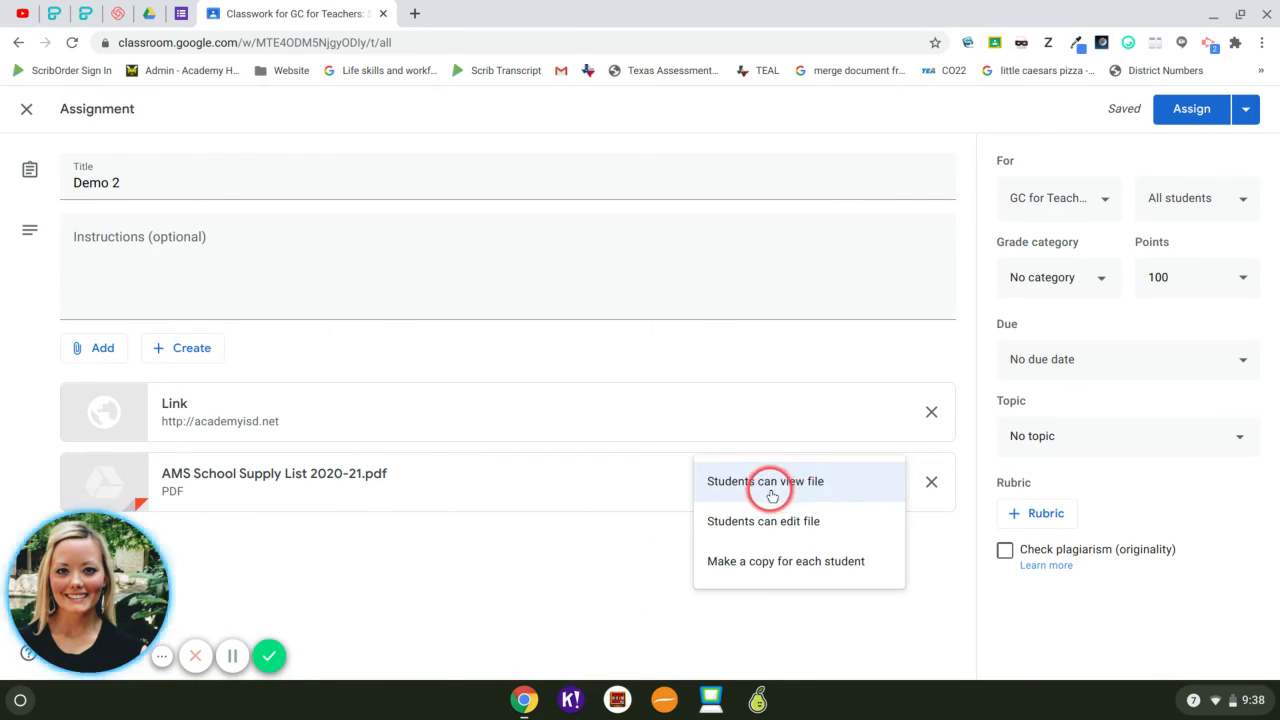
{"action": "left_click", "coordinate": [731, 525]}
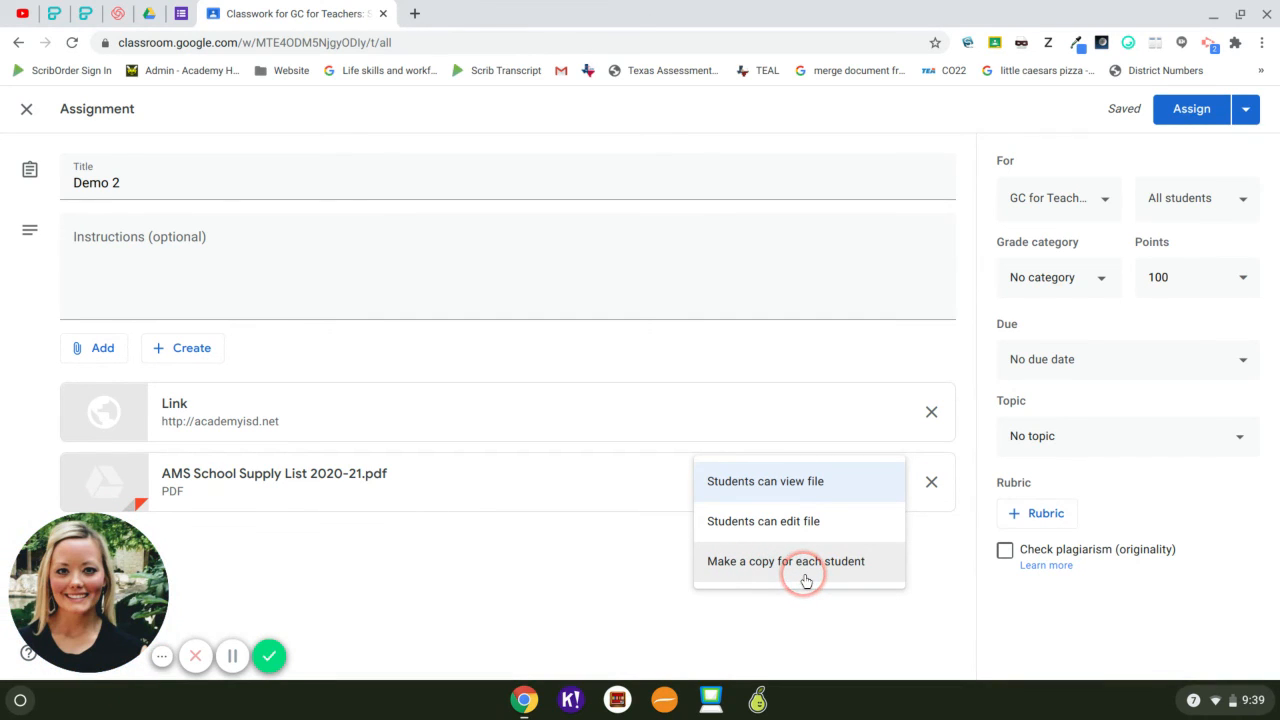
{"action": "left_click", "coordinate": [745, 561]}
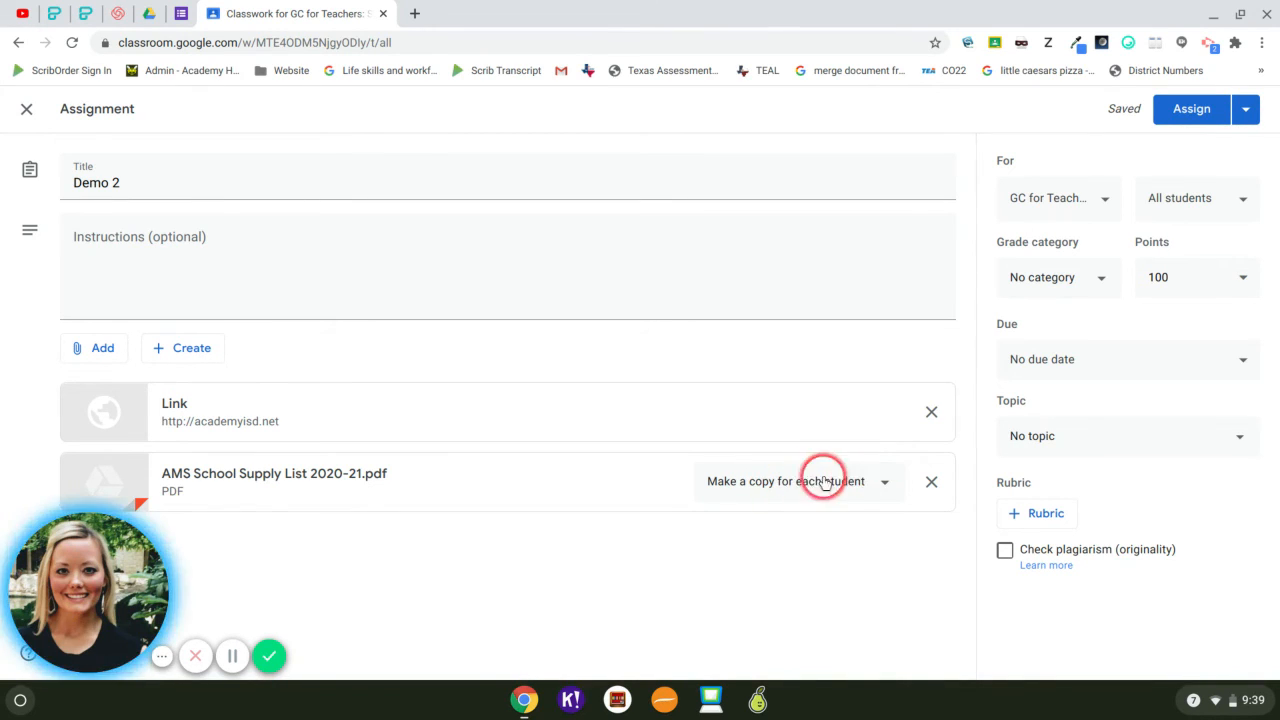
{"action": "left_click", "coordinate": [885, 484]}
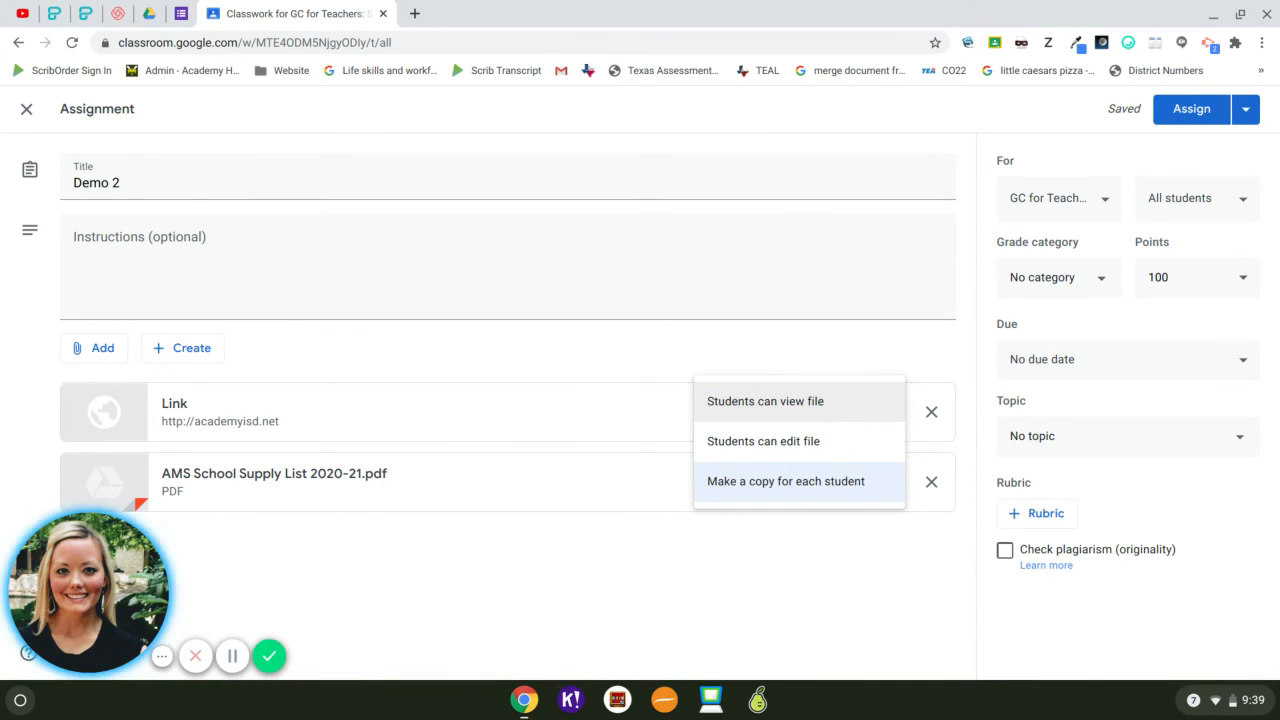
{"action": "left_click", "coordinate": [786, 405]}
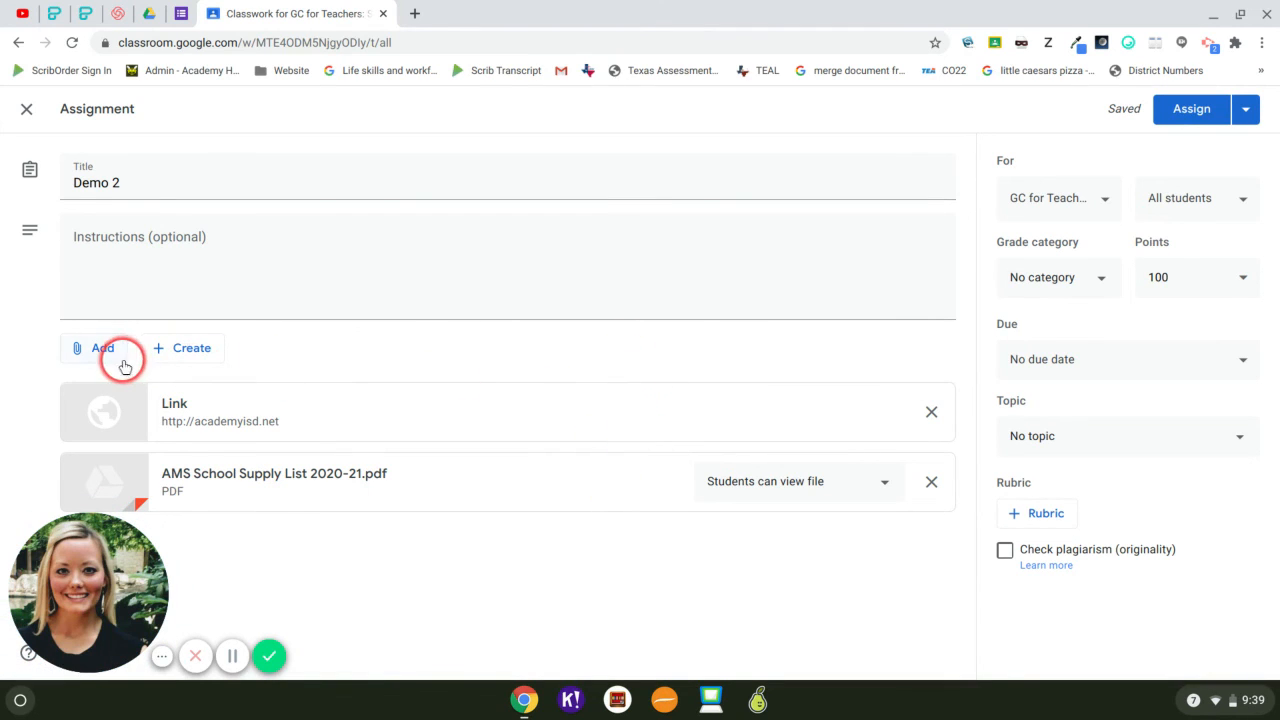
Step: Create a new Google Docs attachment for the assignment and name the document "Demo 2 Assignment"
{"action": "left_click", "coordinate": [182, 350]}
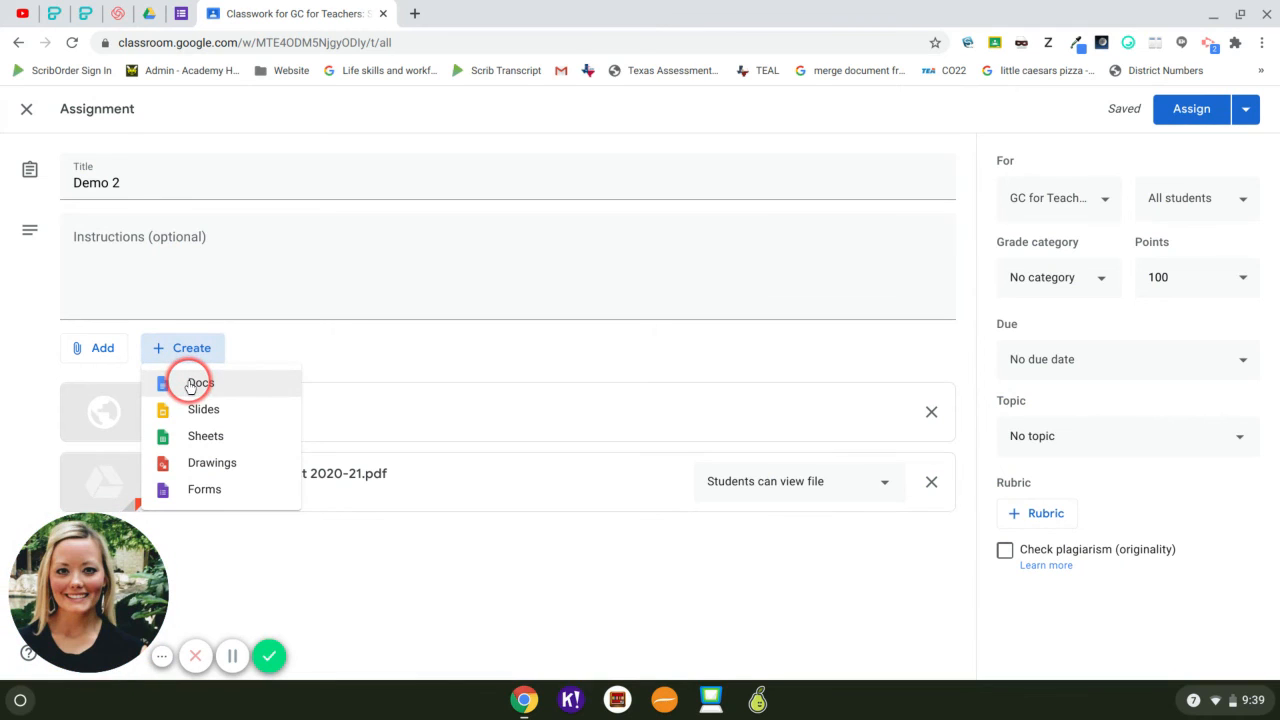
{"action": "left_click", "coordinate": [190, 386]}
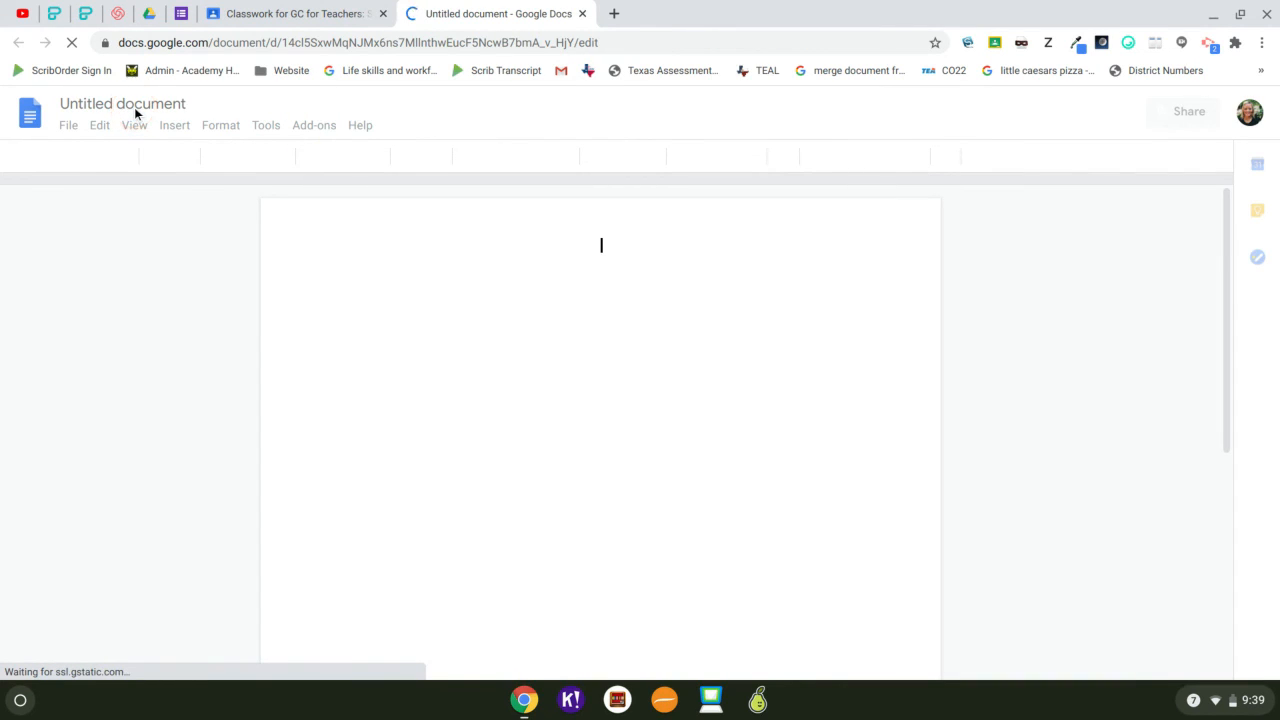
{"action": "left_click", "coordinate": [129, 108]}
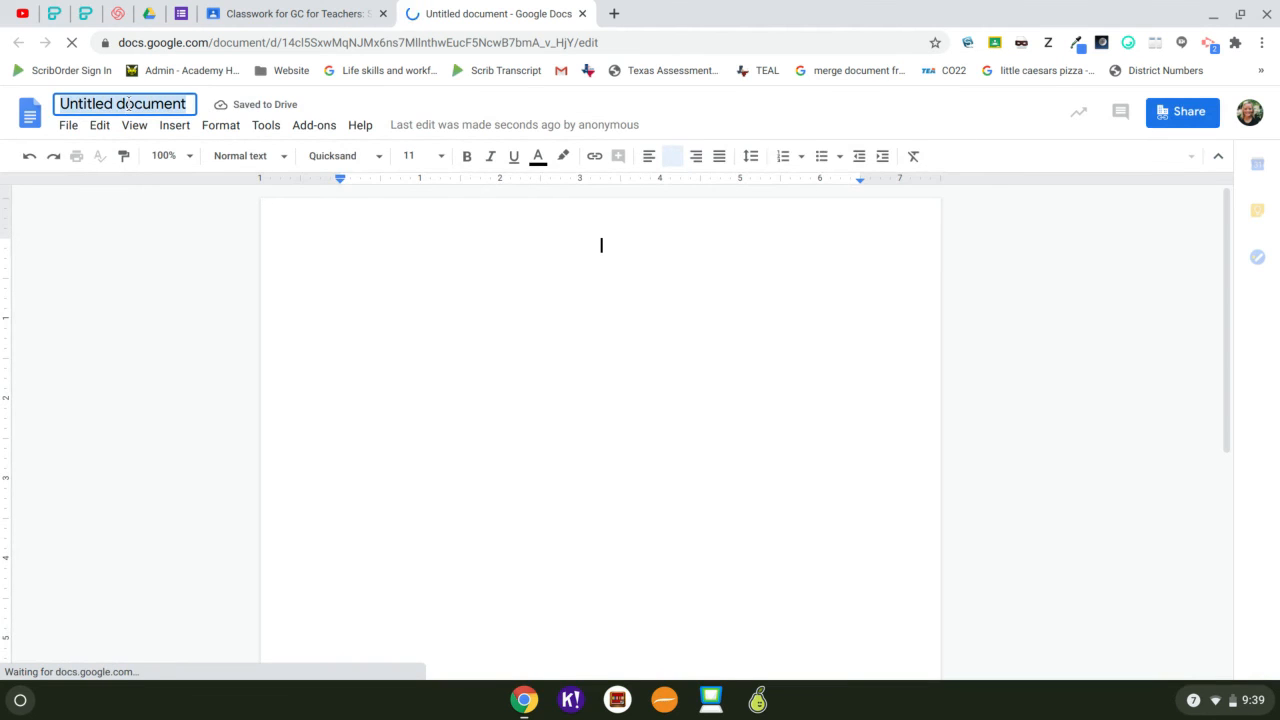
{"action": "left_click", "coordinate": [128, 104]}
{"action": "triple_click", "coordinate": [128, 104]}
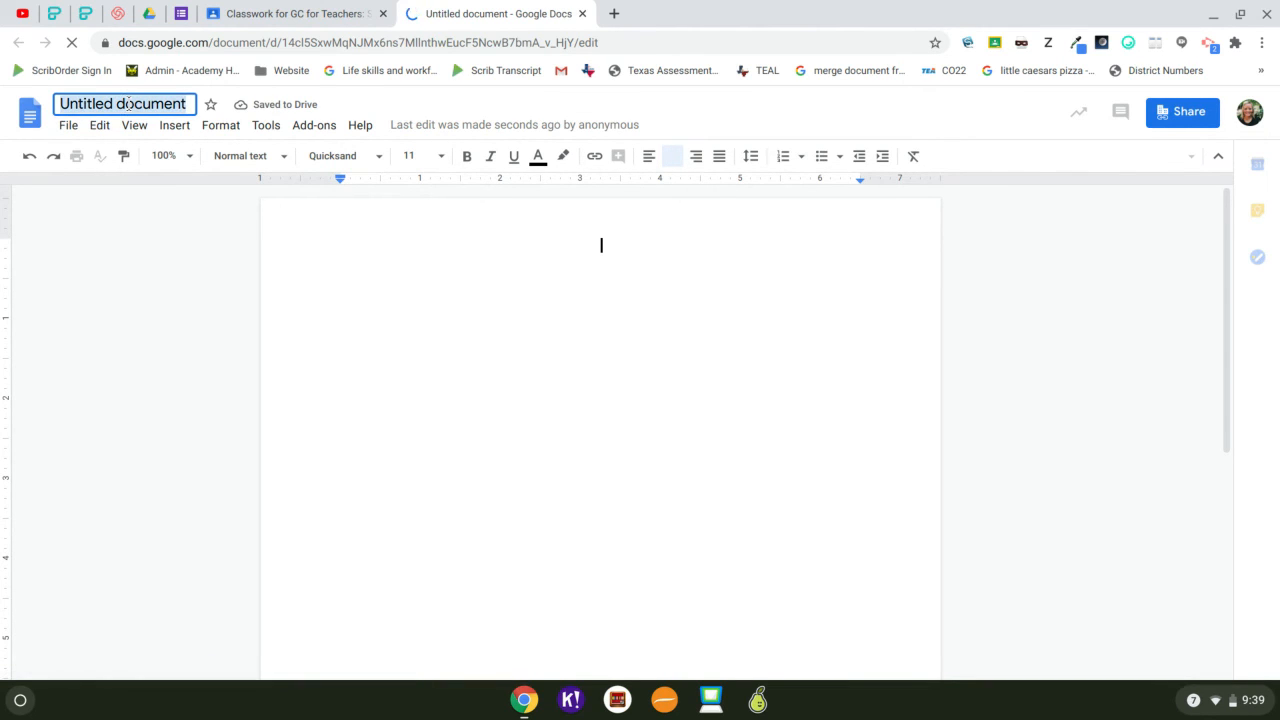
{"action": "type", "text": "Demo 2 Assignm,en"}
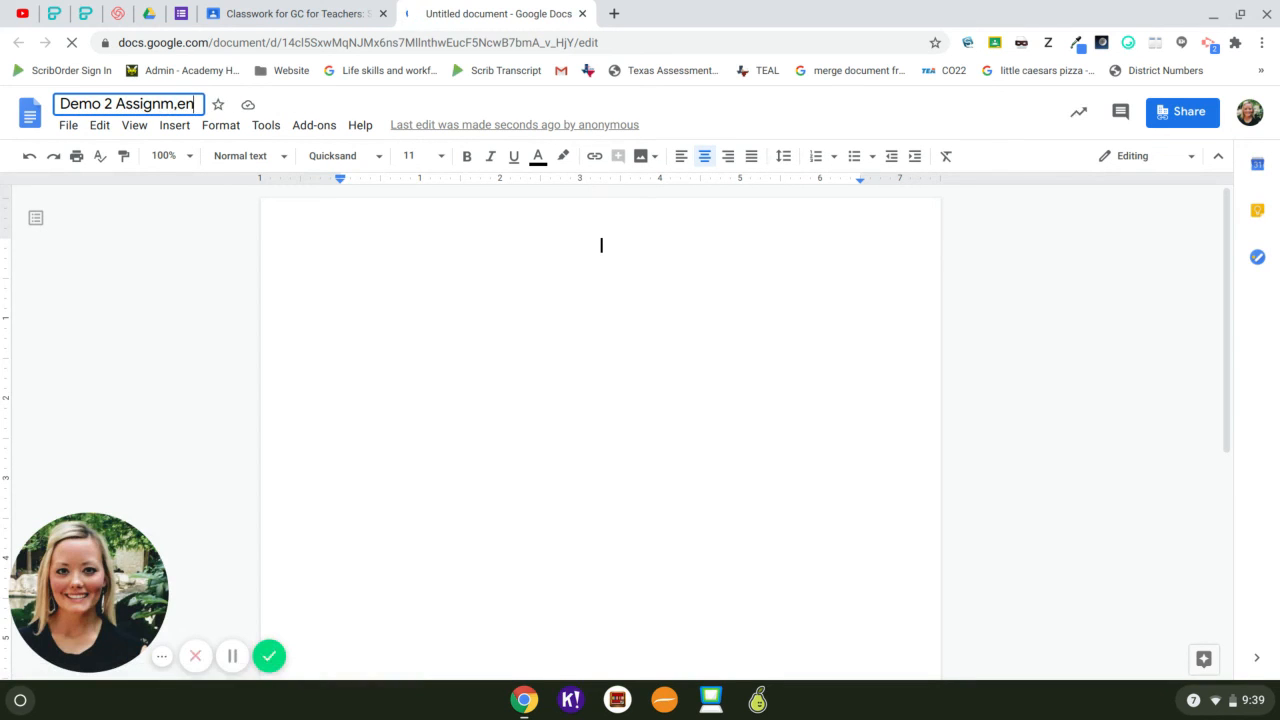
{"action": "key", "text": "BackSpace"}
{"action": "key", "text": "BackSpace"}
{"action": "key", "text": "BackSpace"}
{"action": "type", "text": "ent"}
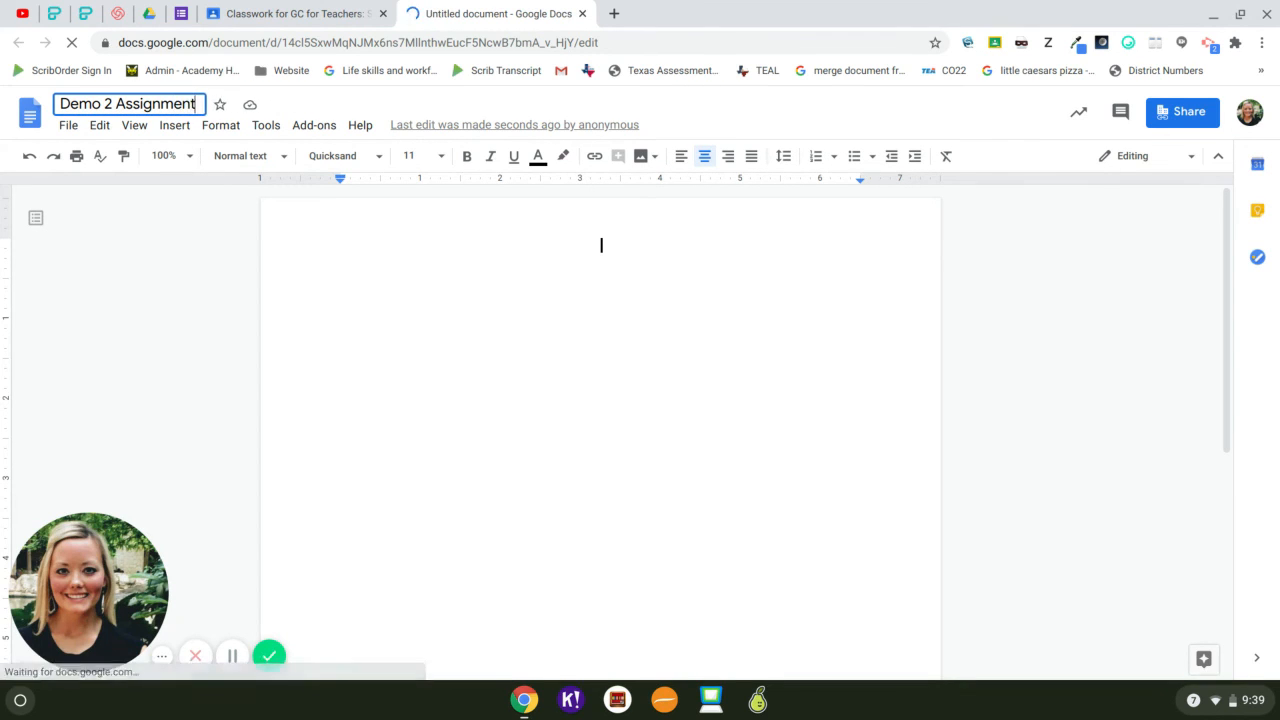
{"action": "left_click", "coordinate": [550, 333]}
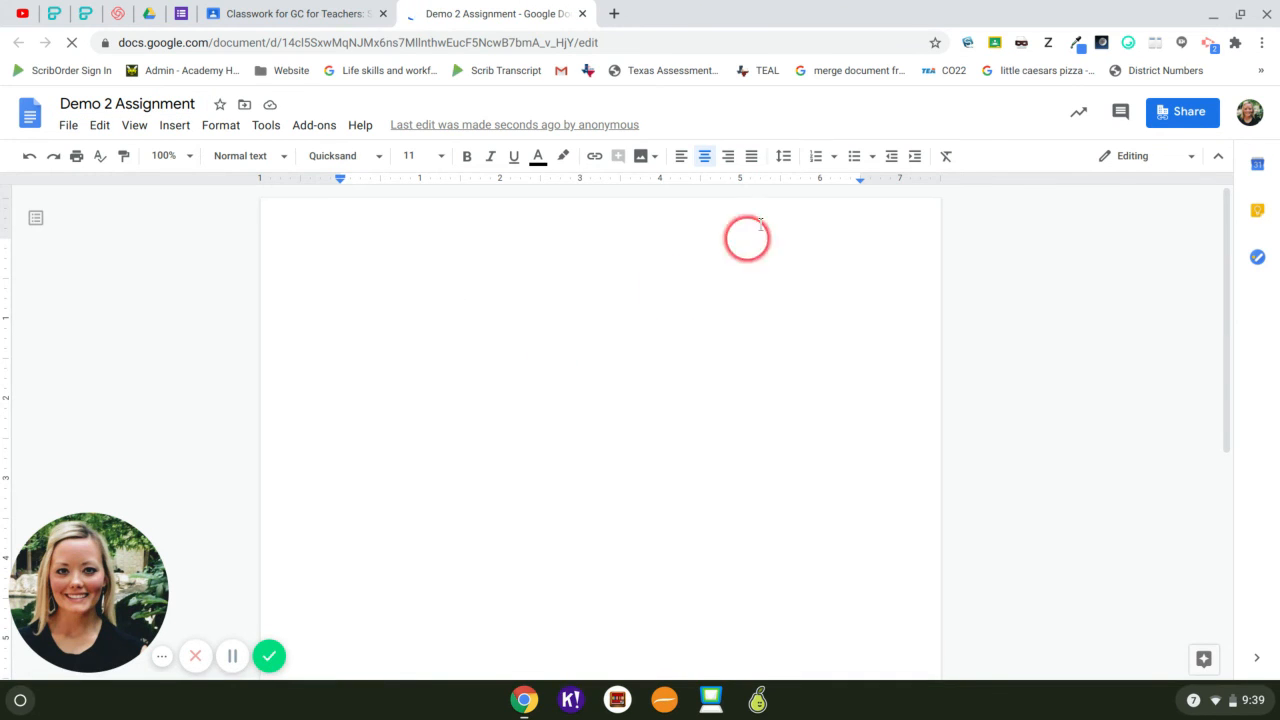
Step: Close the new document and set its attachment in the assignment to "Make a copy for each student"
{"action": "left_click", "coordinate": [582, 14]}
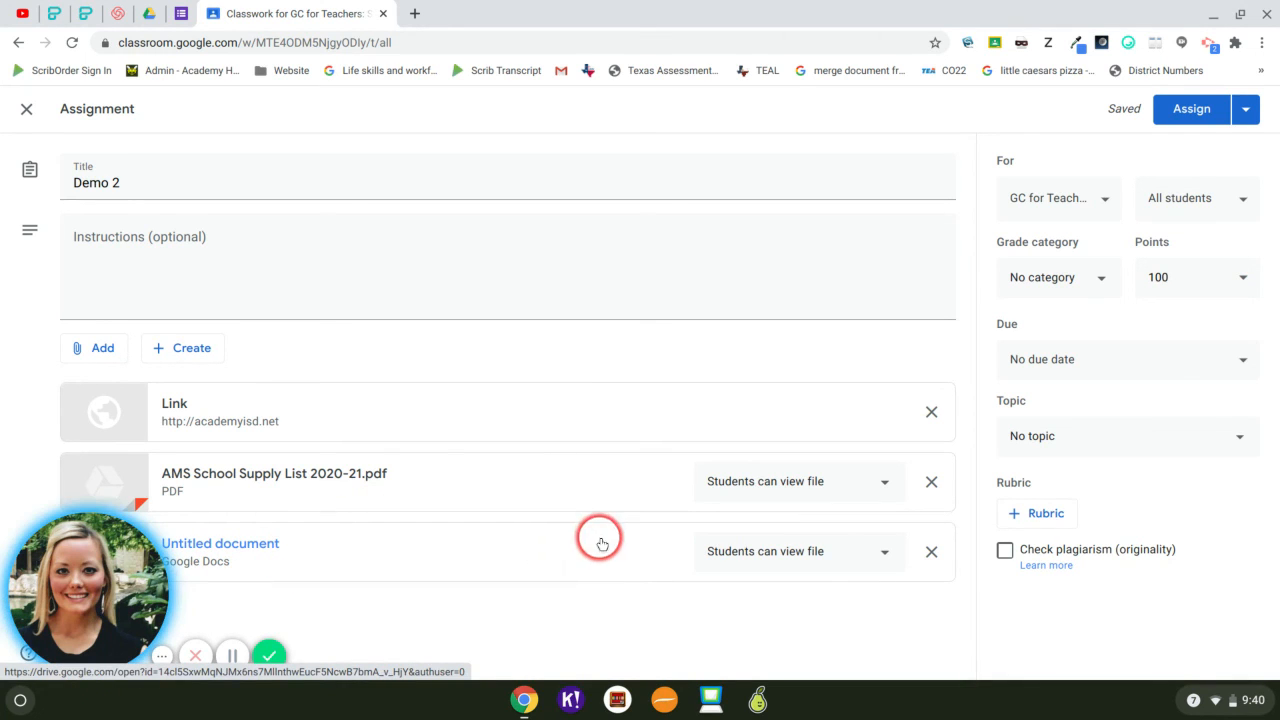
{"action": "left_click", "coordinate": [880, 555]}
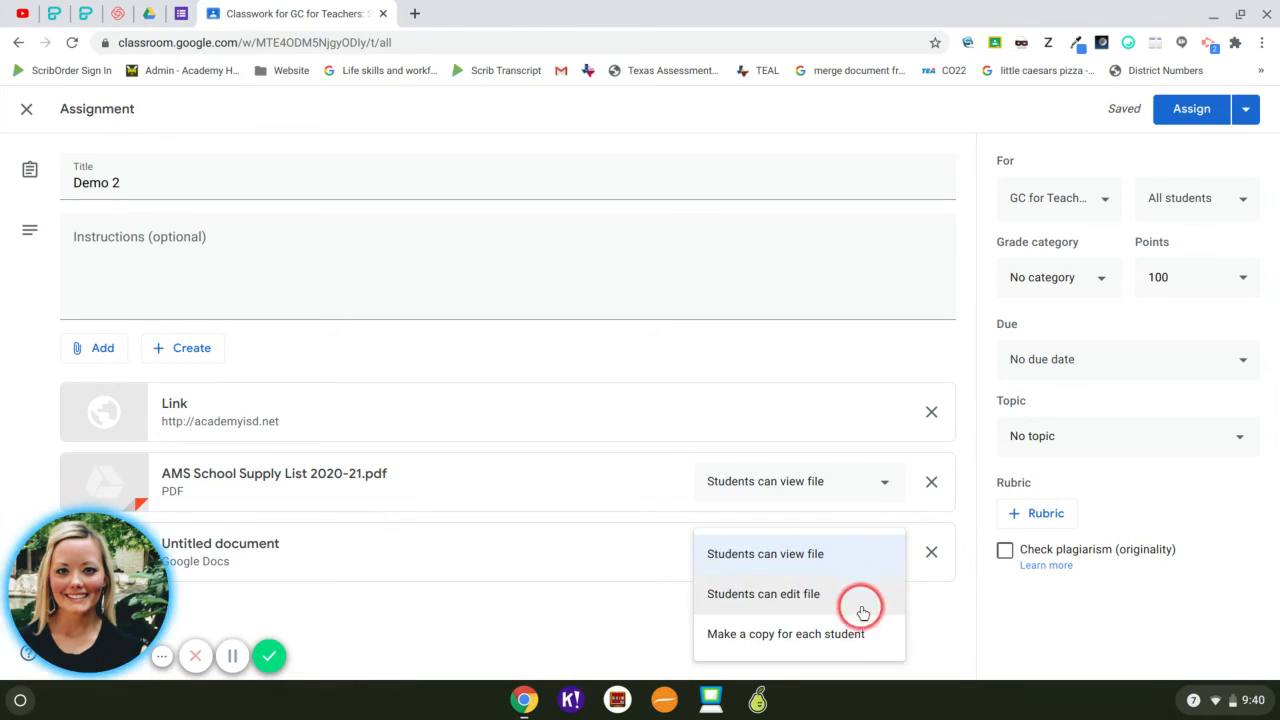
{"action": "left_click", "coordinate": [855, 647]}
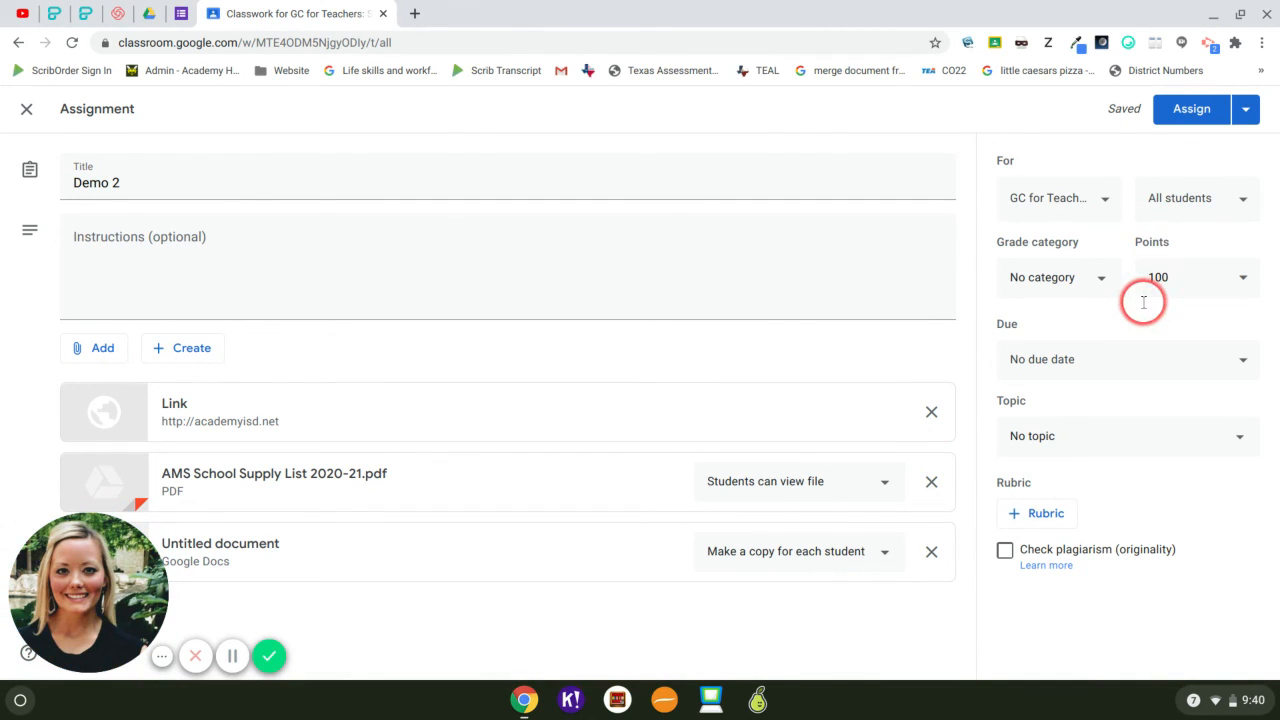
{"action": "left_click", "coordinate": [1097, 202]}
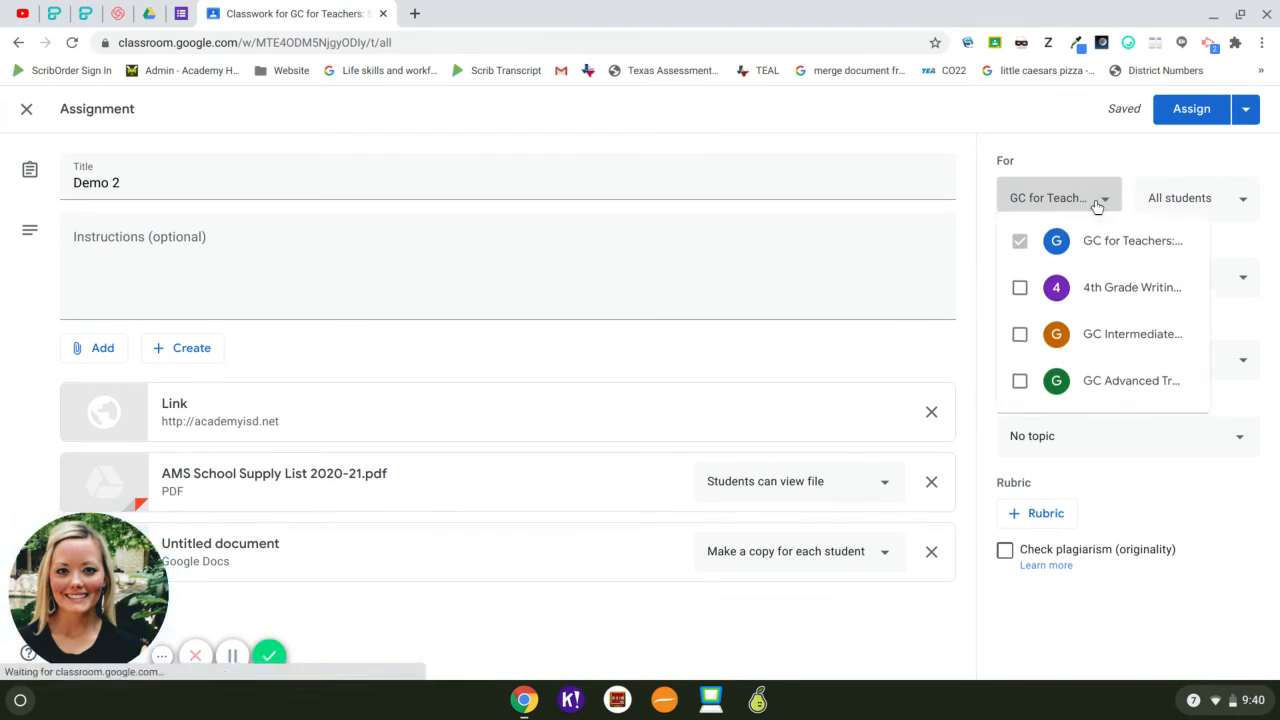
{"action": "left_click", "coordinate": [1185, 199]}
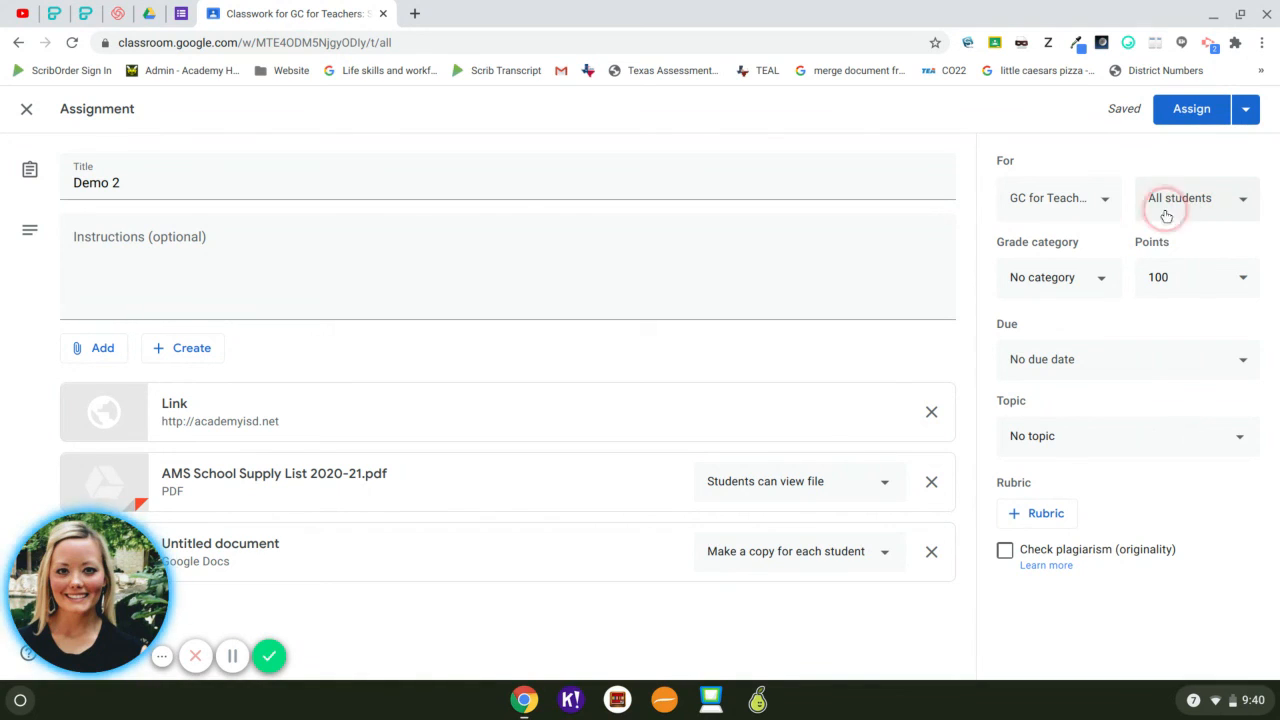
{"action": "left_click", "coordinate": [1102, 277]}
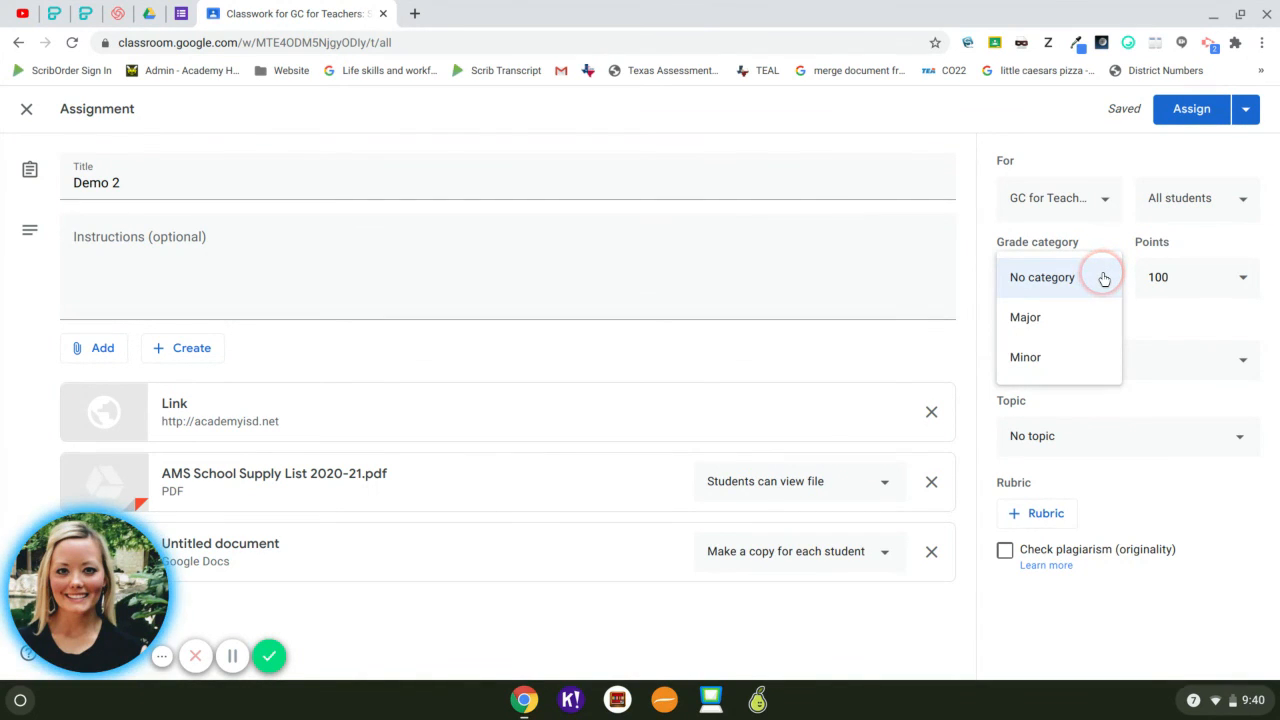
{"action": "left_click", "coordinate": [1104, 279]}
{"action": "left_click", "coordinate": [1113, 362]}
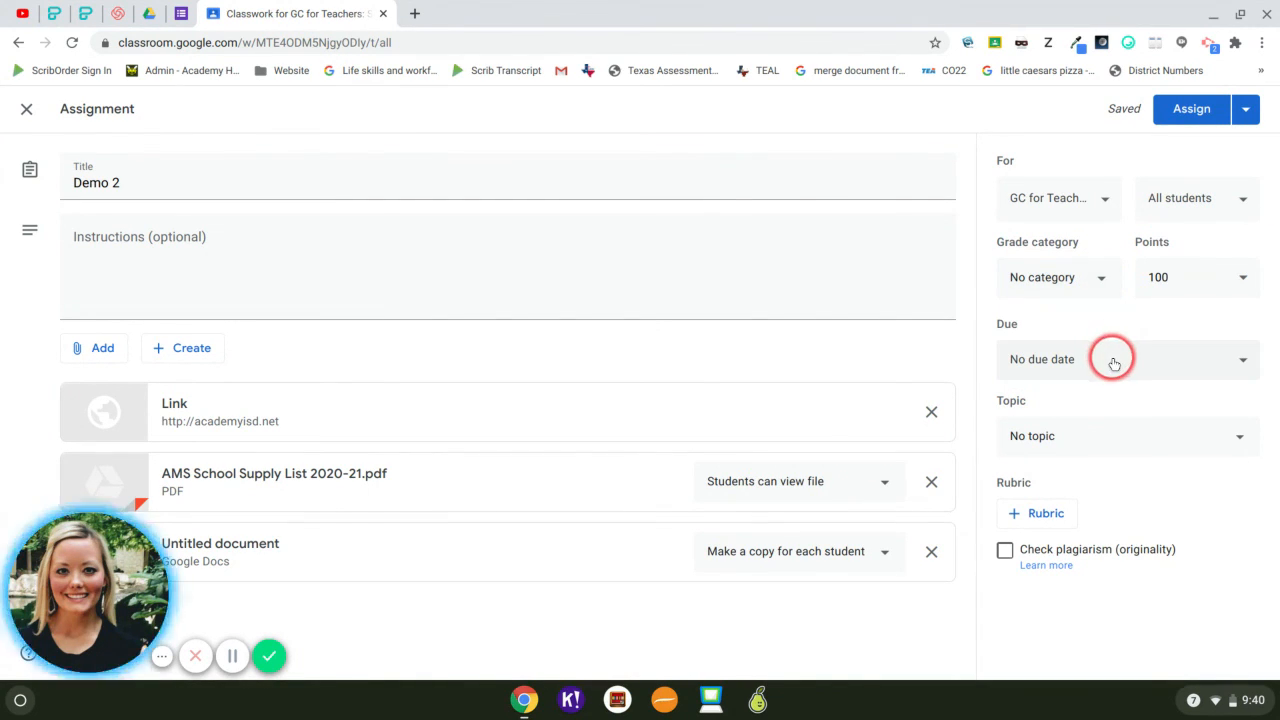
Step: Place the Demo 2 assignment under the Test Review topic and save it as a draft
{"action": "left_click", "coordinate": [1111, 449]}
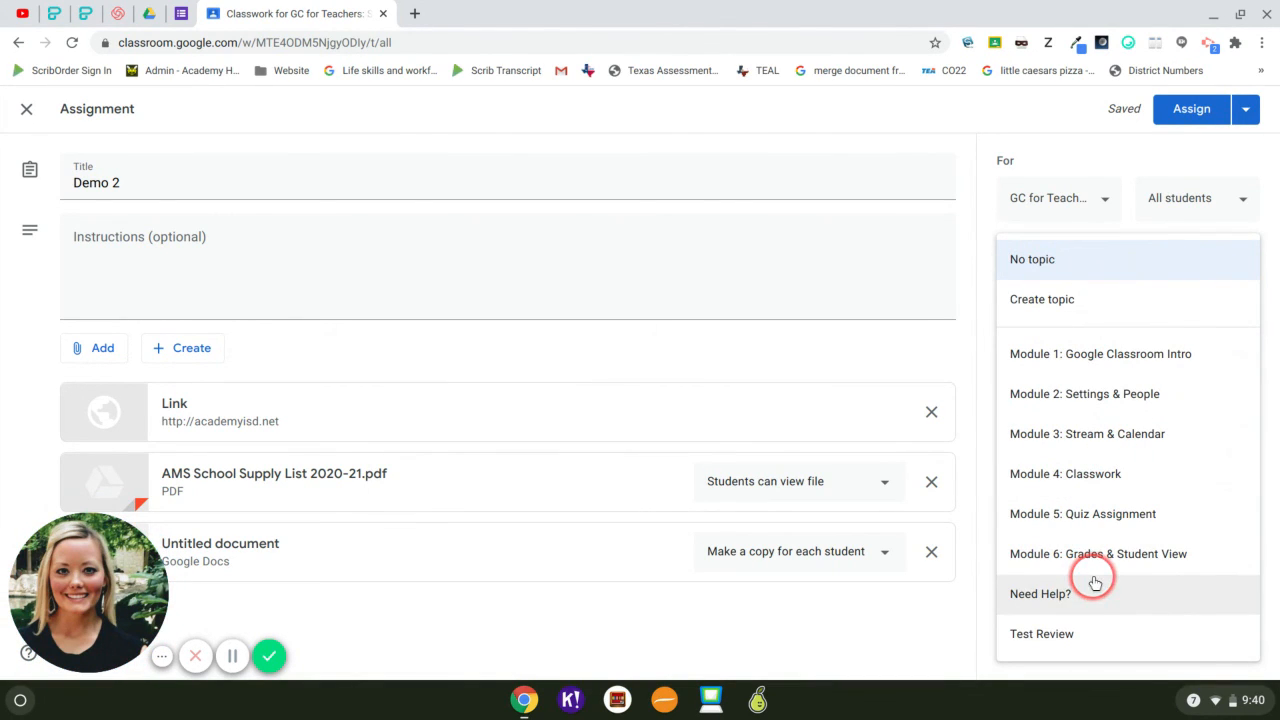
{"action": "left_click", "coordinate": [1085, 628]}
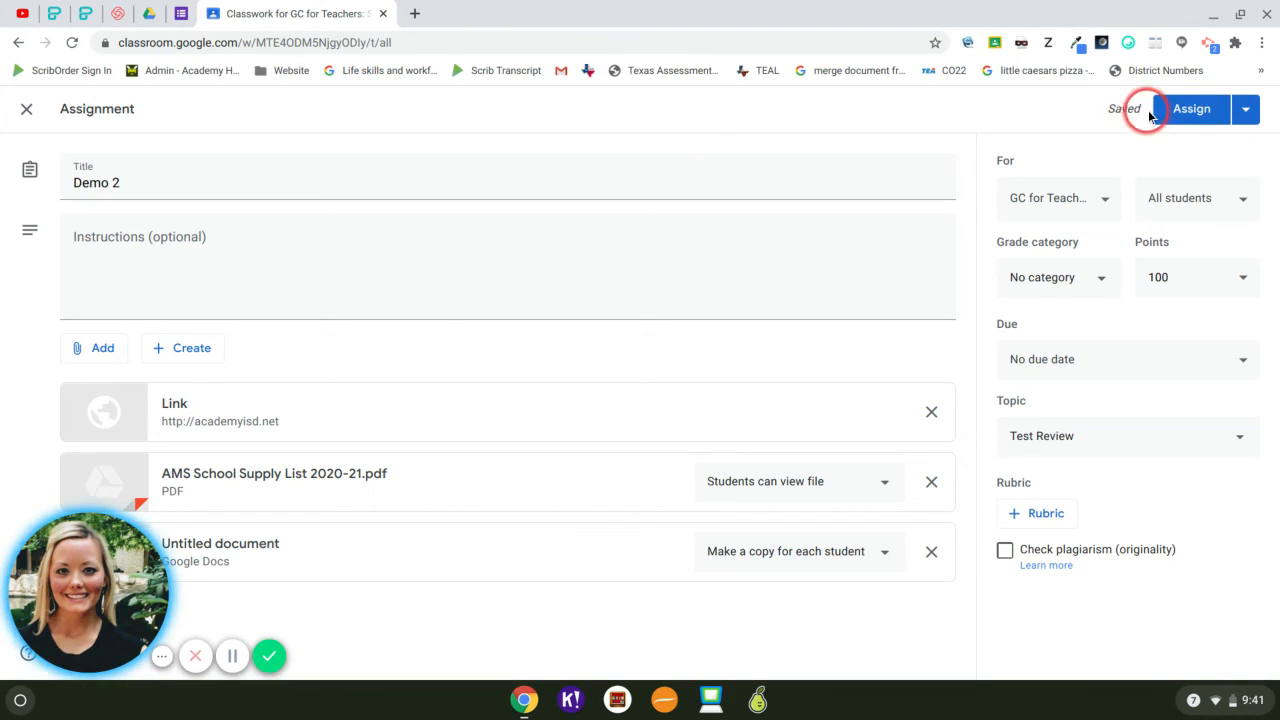
{"action": "left_click", "coordinate": [1245, 110]}
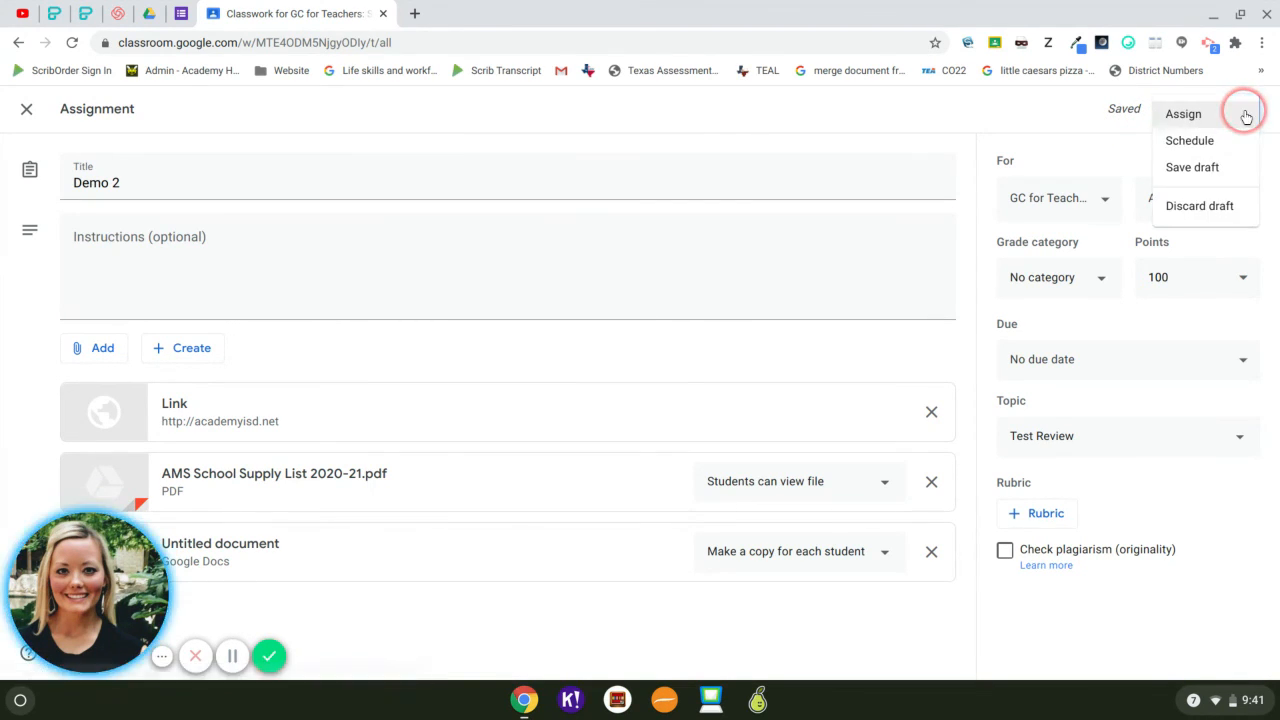
{"action": "left_click", "coordinate": [1228, 168]}
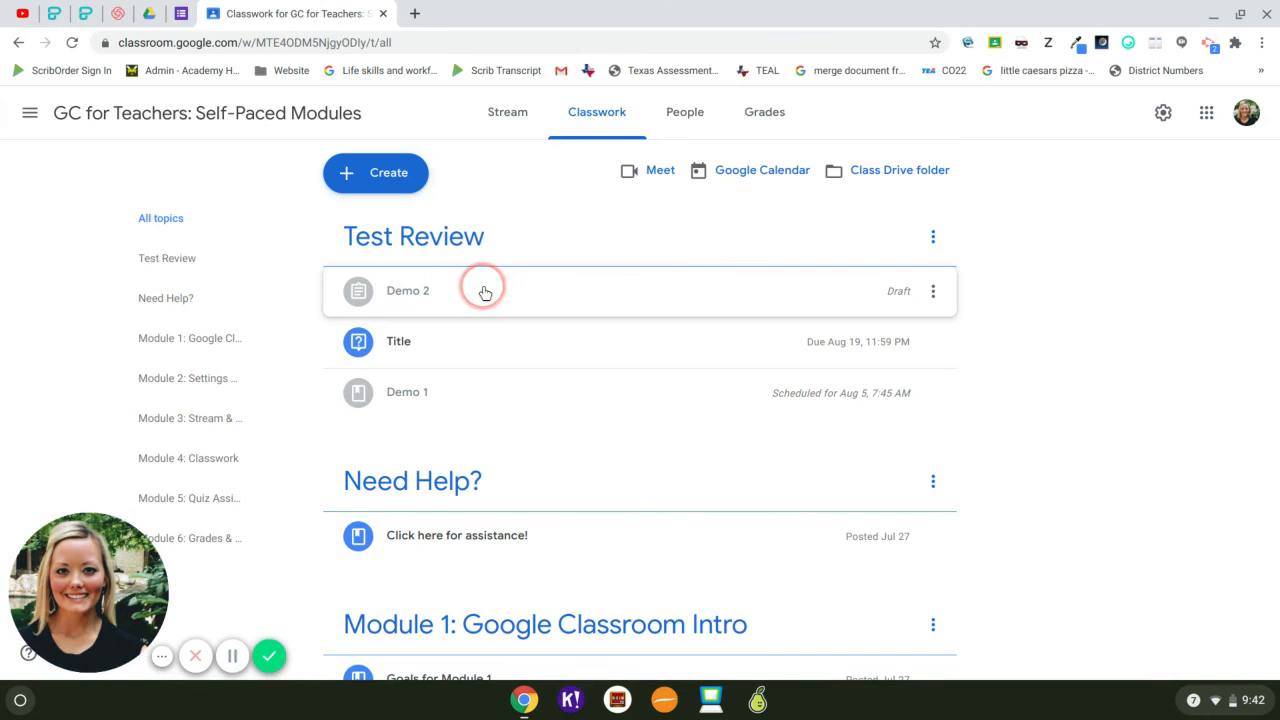
Step: Open the options for creating new classwork and look over the available post types
{"action": "left_click", "coordinate": [399, 196]}
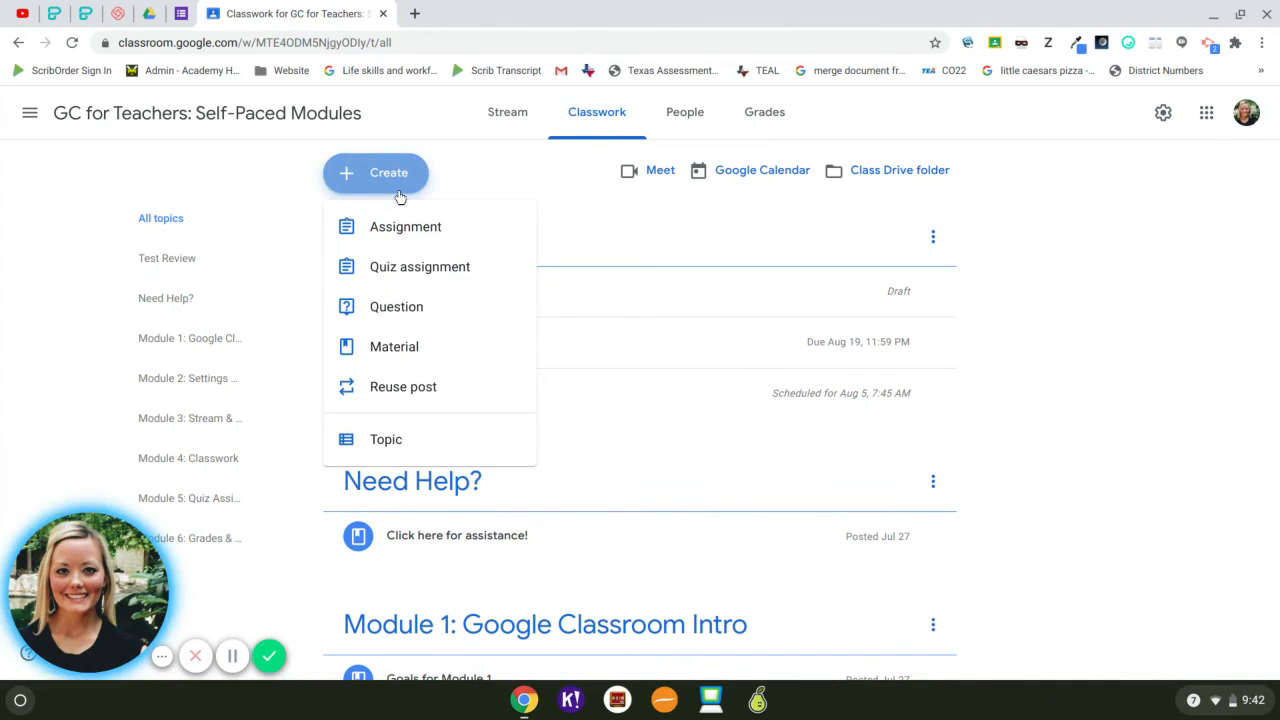
{"action": "left_click", "coordinate": [396, 240]}
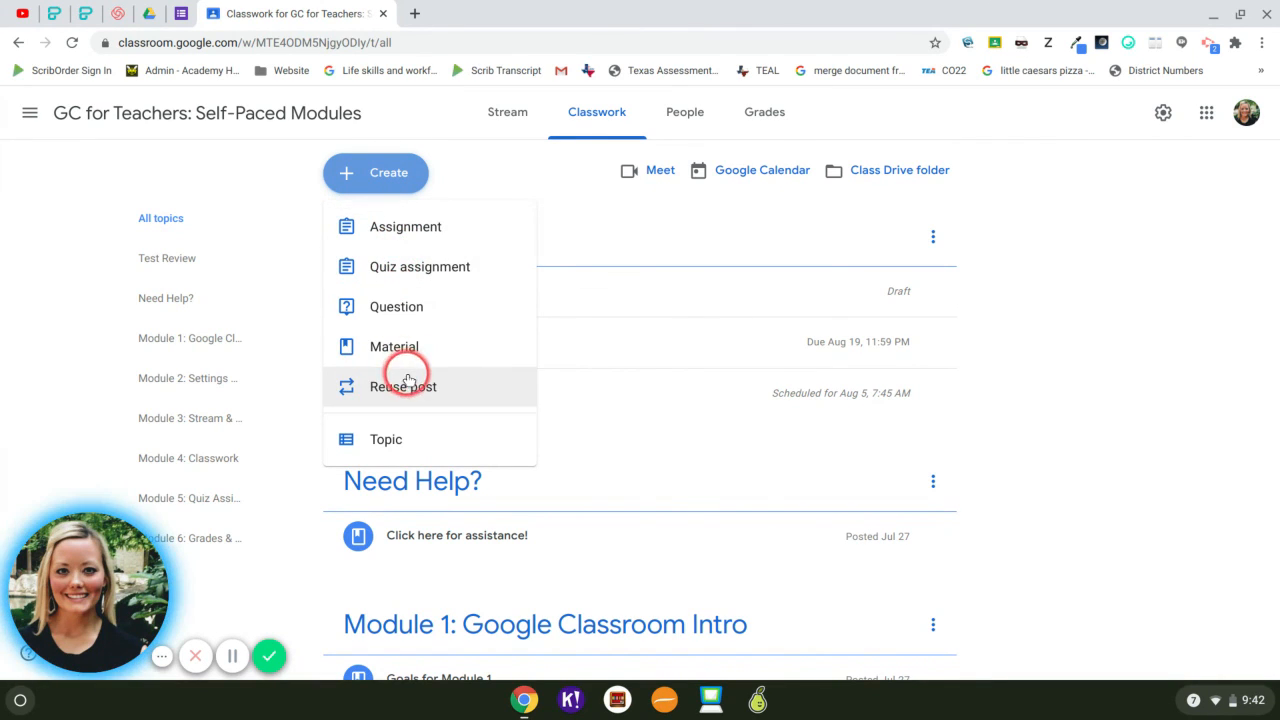
{"action": "left_click", "coordinate": [385, 232]}
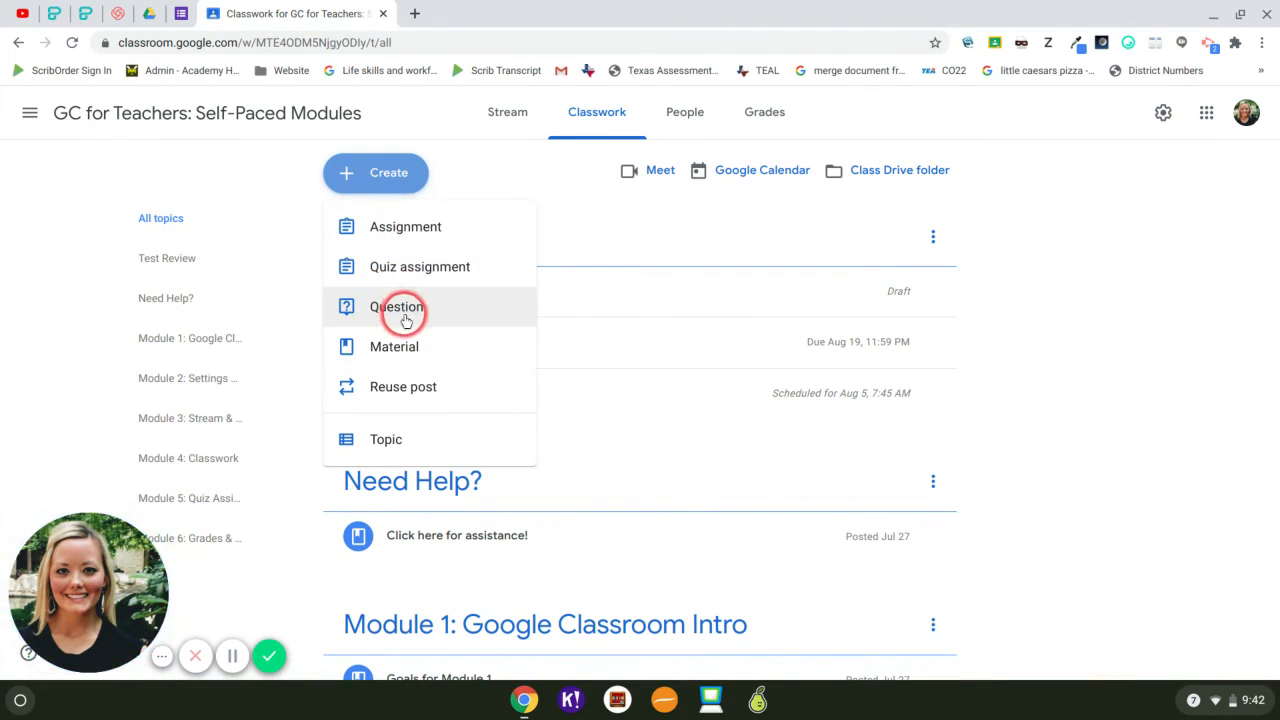